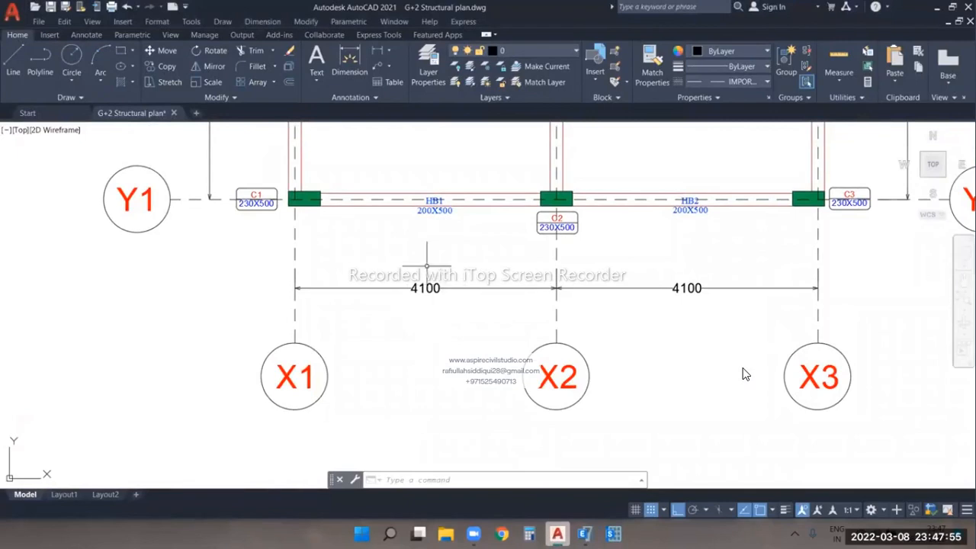
- Switch to the Grid System Data in ETABS and set grid line X2's ordinate to 4.1 m
{"action": "left_click", "coordinate": [584, 533]}
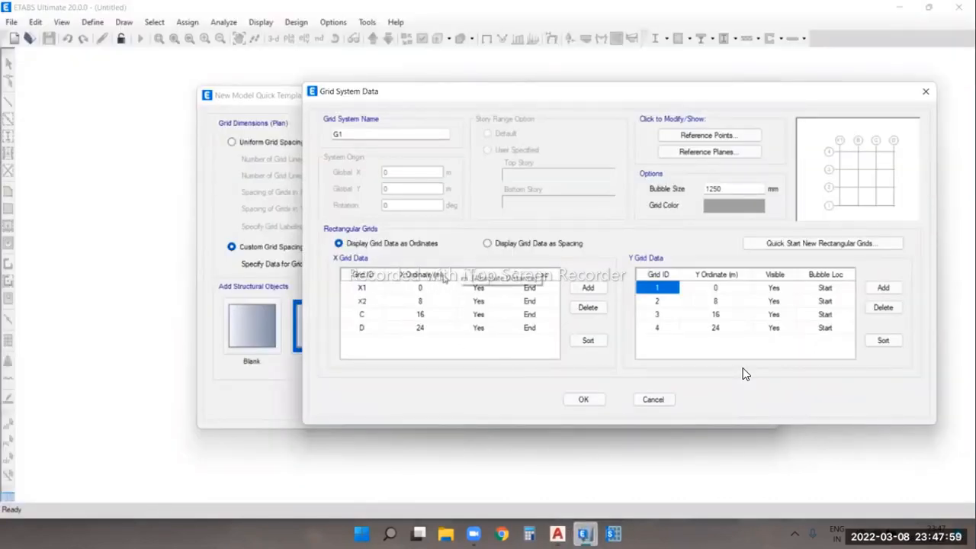
{"action": "left_click", "coordinate": [433, 303]}
{"action": "left_click", "coordinate": [435, 303]}
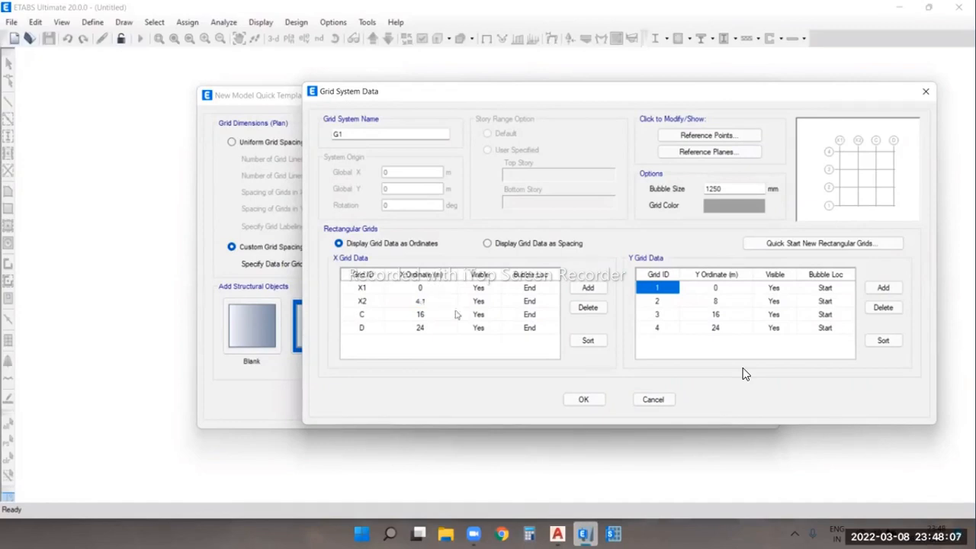
- Rename X grid line C as X3 and set its ordinate to 8.2 m, following the AutoCAD plan's spacings
{"action": "left_click", "coordinate": [368, 315]}
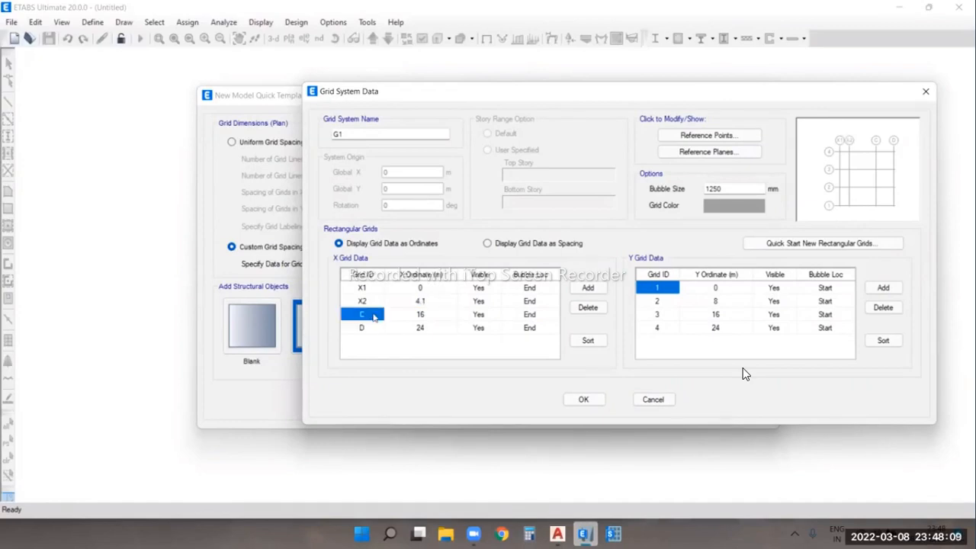
{"action": "type", "text": "X3"}
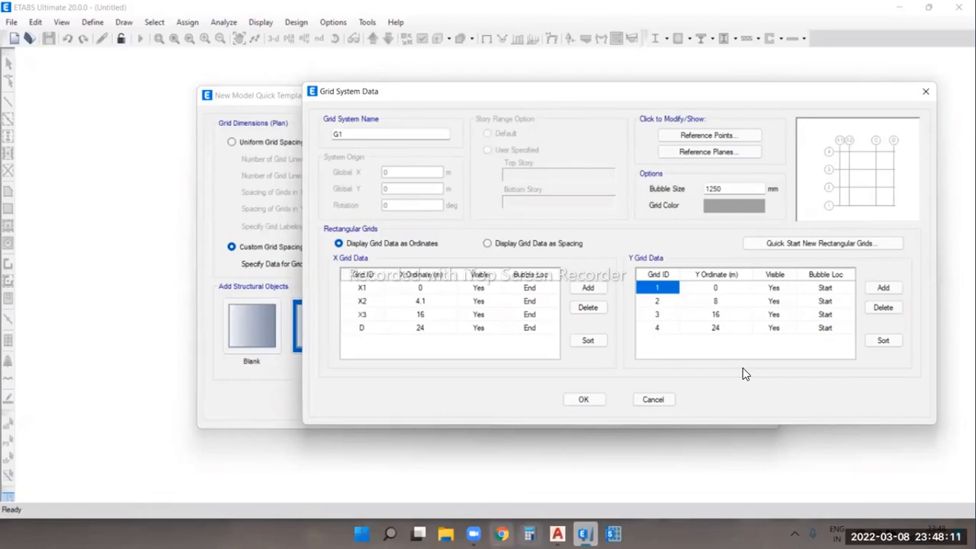
{"action": "key", "text": "alt+Tab"}
{"action": "middle_click_drag", "start_coordinate": [846, 335], "coordinate": [790, 332]}
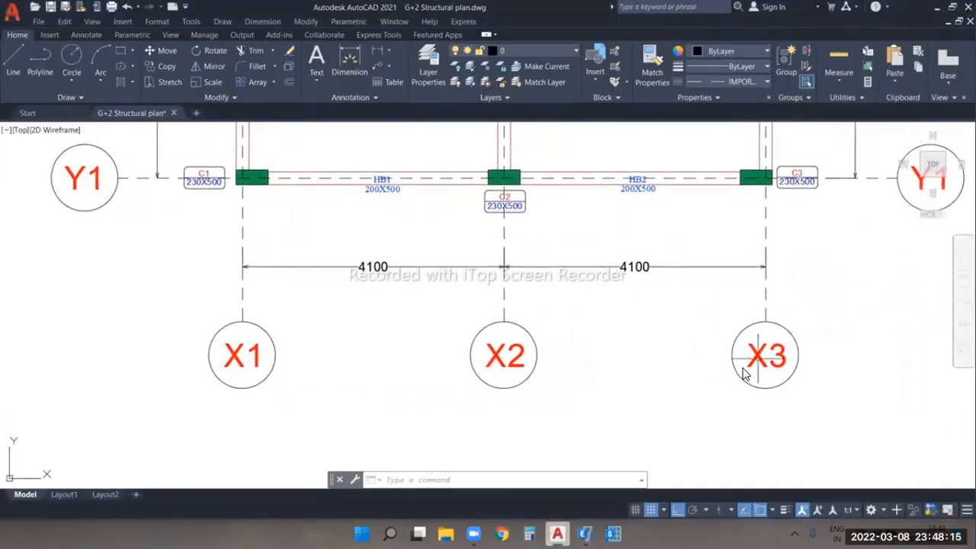
{"action": "key", "text": "alt+Tab"}
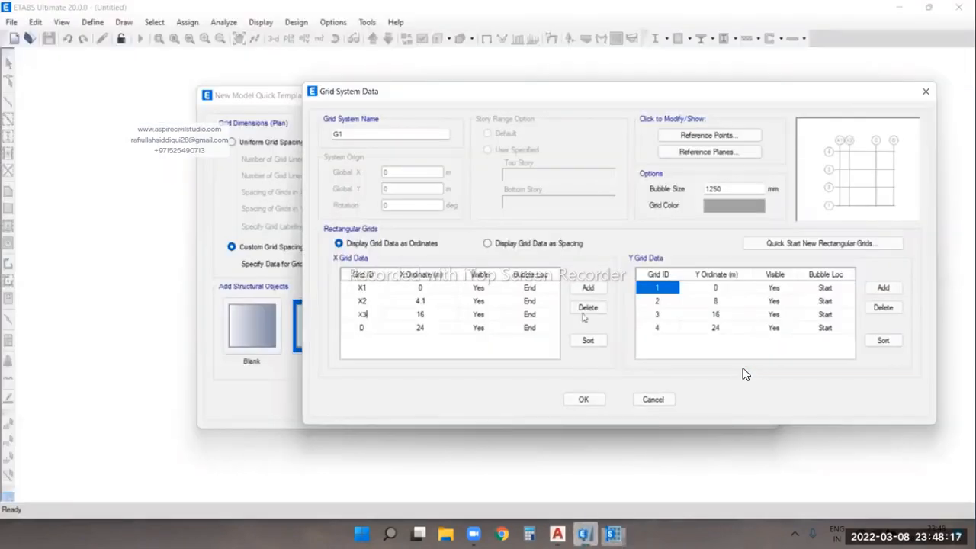
{"action": "key", "text": "alt+Tab"}
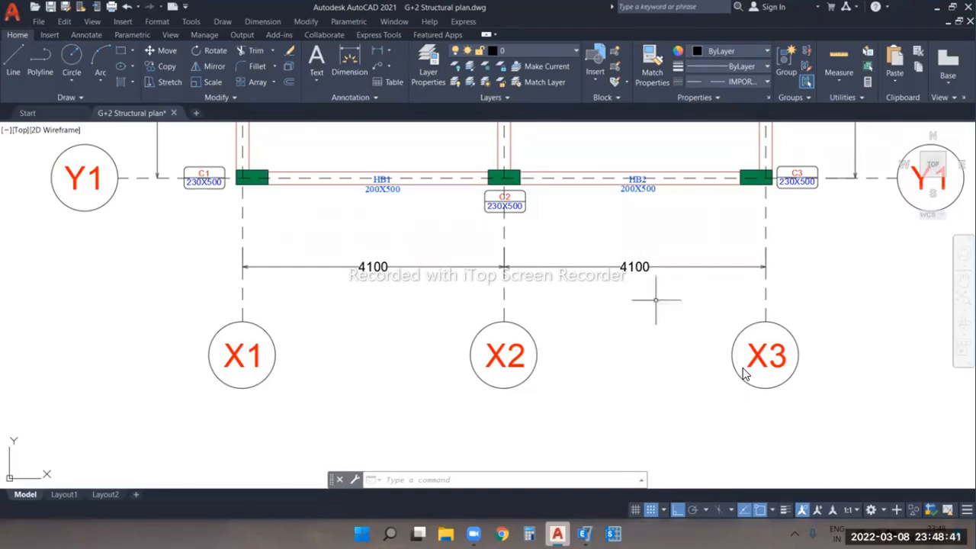
{"action": "key", "text": "alt+Tab"}
{"action": "left_click", "coordinate": [432, 318]}
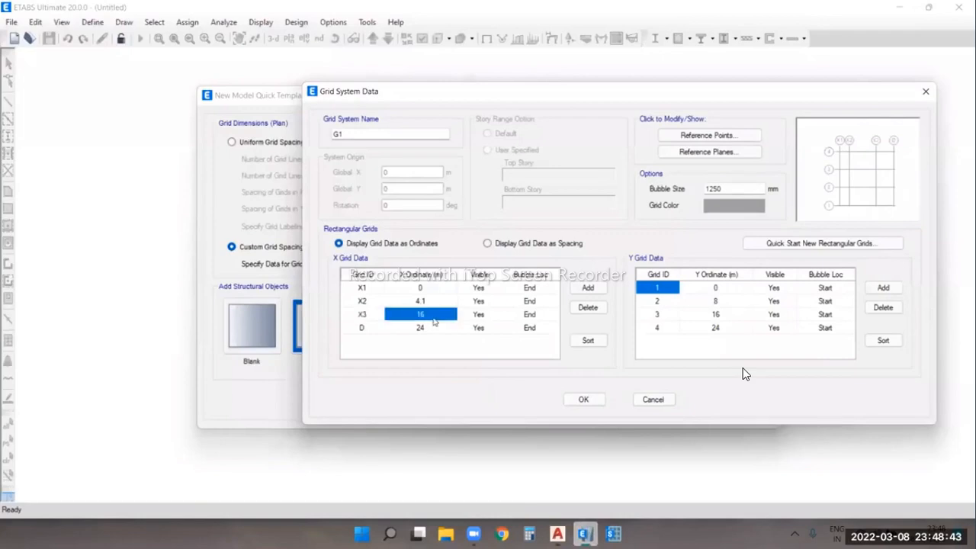
{"action": "type", "text": "8.2"}
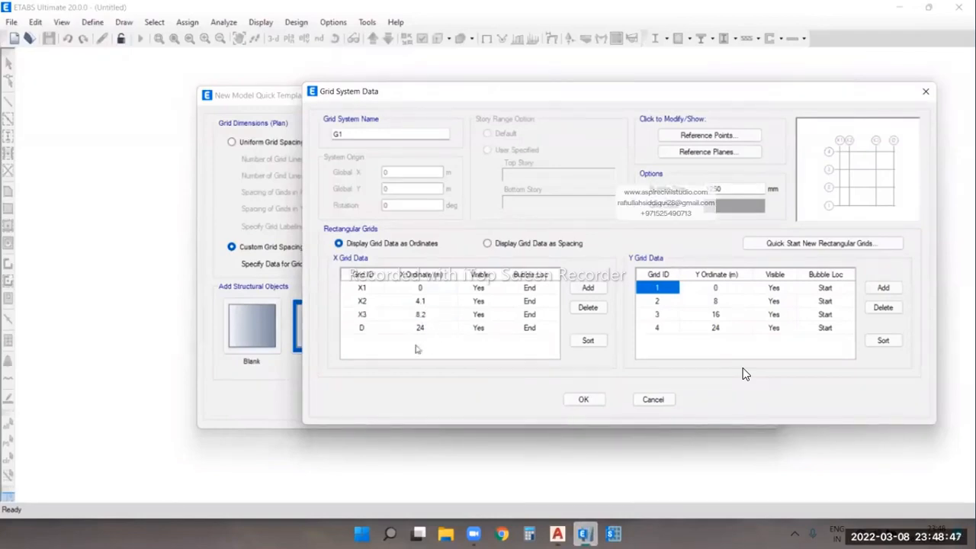
- Check the X grid lines in the AutoCAD plan and delete the surplus X grid line D in ETABS
{"action": "left_click", "coordinate": [361, 330]}
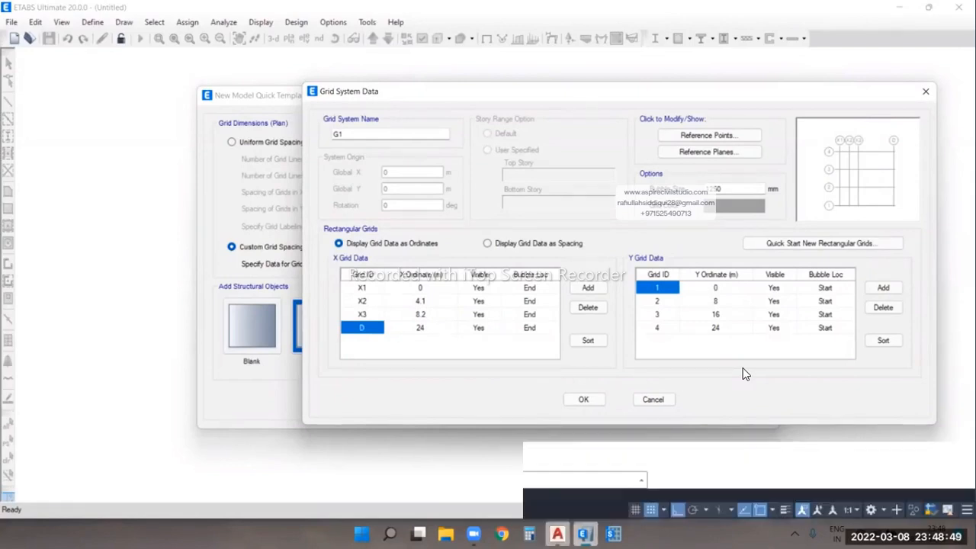
{"action": "left_click", "coordinate": [557, 534]}
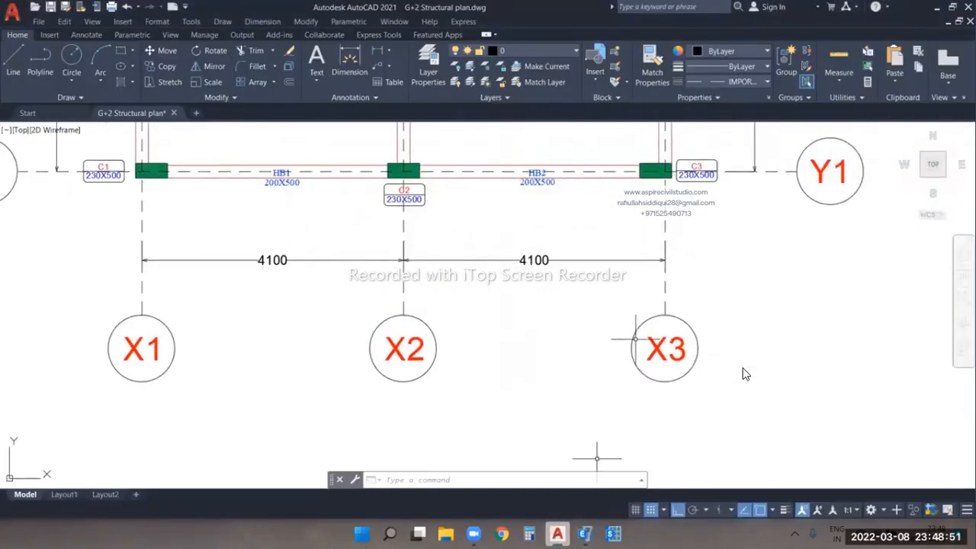
{"action": "key", "text": "alt+Tab"}
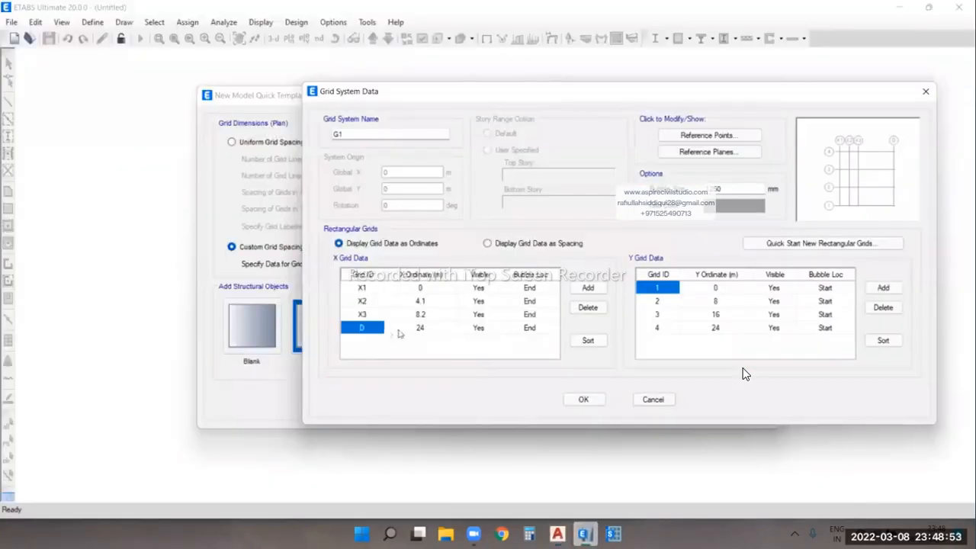
{"action": "left_click", "coordinate": [590, 308]}
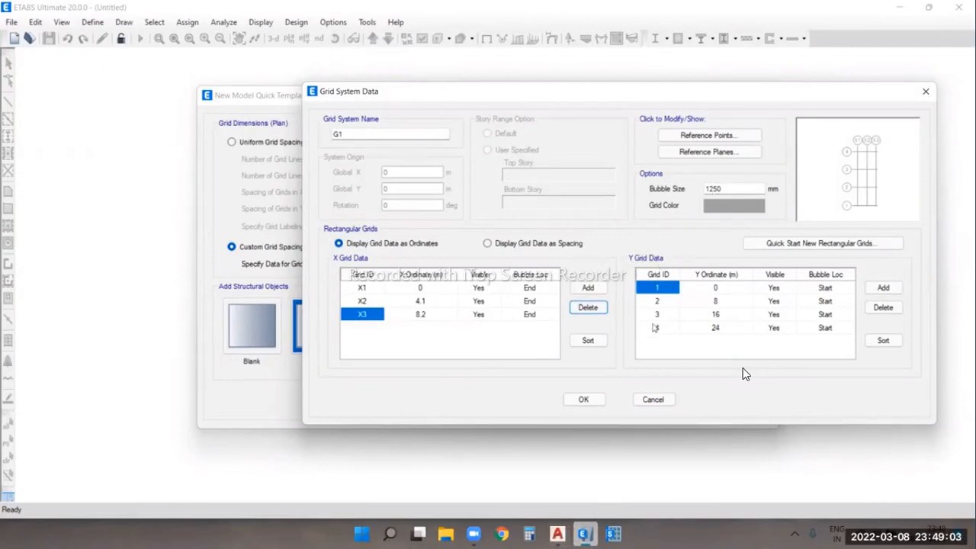
- Look up the Y grid labels in the AutoCAD plan and rename Y grid line 1 as Y1 in ETABS
{"action": "left_click", "coordinate": [557, 533]}
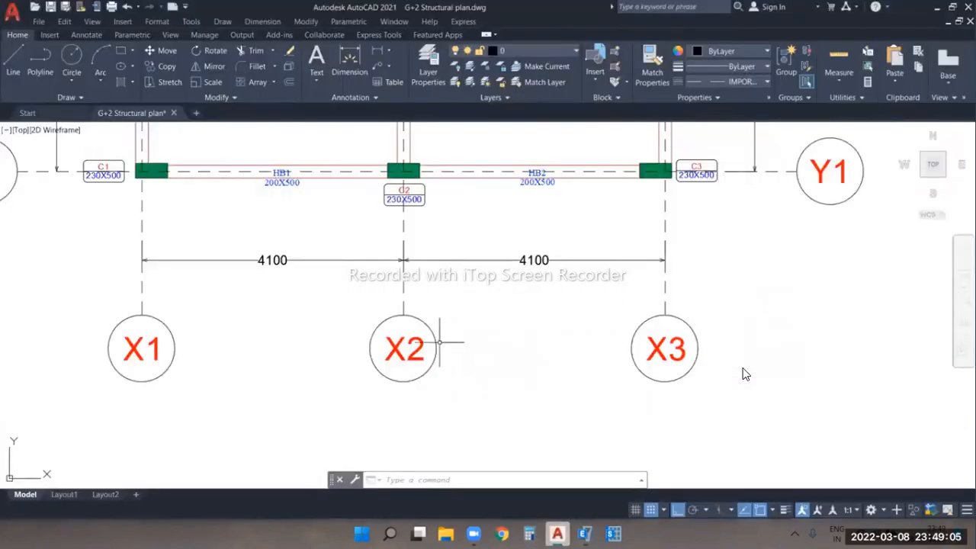
{"action": "scroll", "coordinate": [442, 340], "scroll_direction": "down", "scroll_amount": 5}
{"action": "middle_click_drag", "start_coordinate": [336, 139], "coordinate": [362, 221]}
{"action": "scroll", "coordinate": [367, 368], "scroll_direction": "up", "scroll_amount": 4}
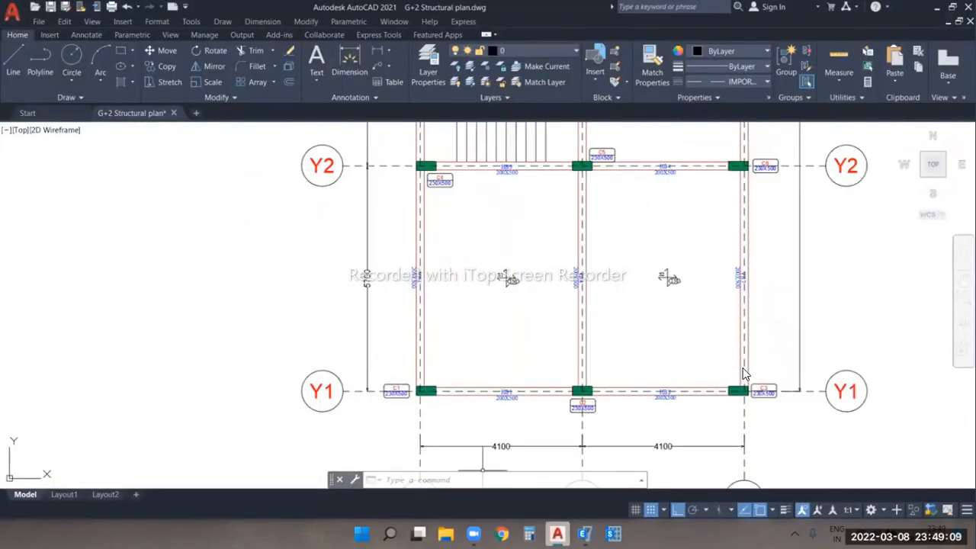
{"action": "left_click", "coordinate": [584, 533]}
{"action": "left_click", "coordinate": [666, 289]}
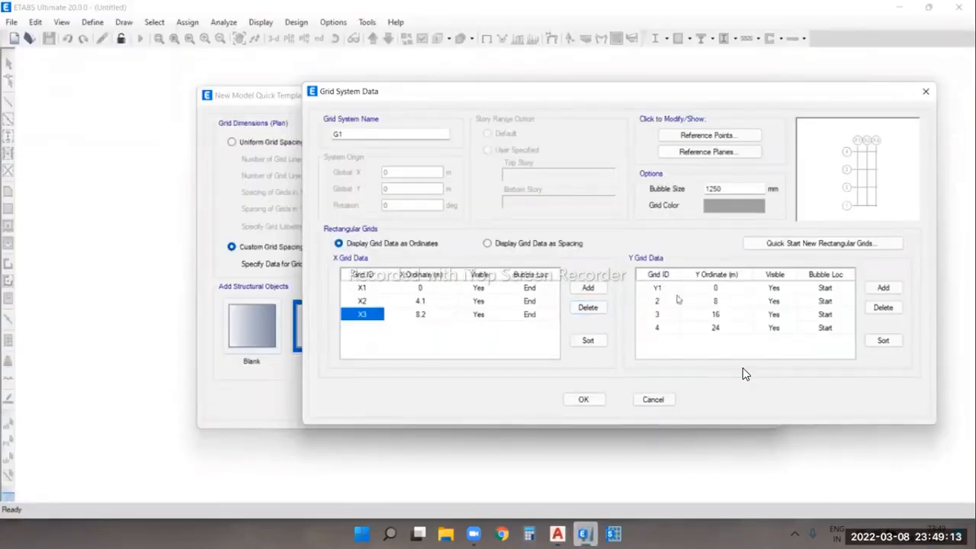
{"action": "left_click", "coordinate": [729, 290]}
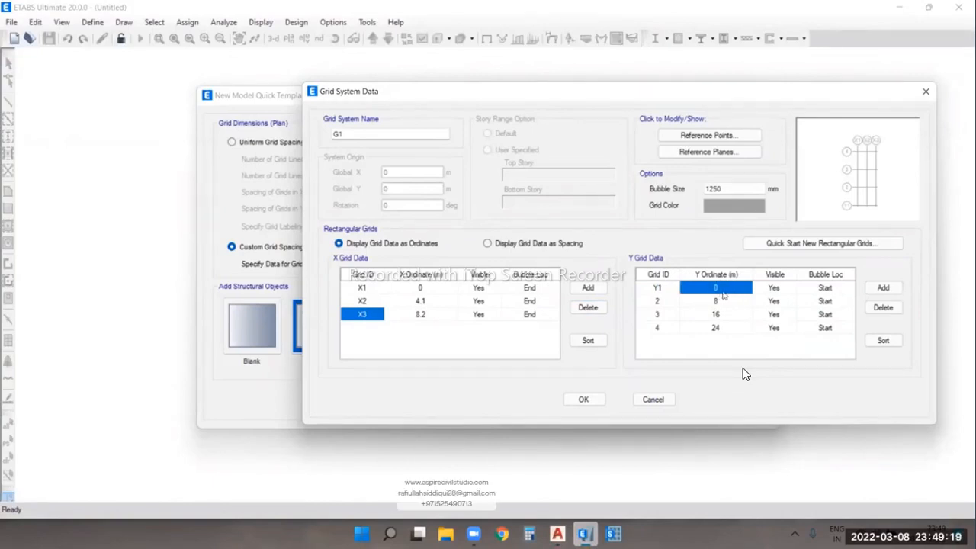
- Rename Y grid line 2 as Y2 and set its ordinate to 5.7 m, following the Y1–Y2 spacing in the AutoCAD plan
{"action": "left_click", "coordinate": [664, 304]}
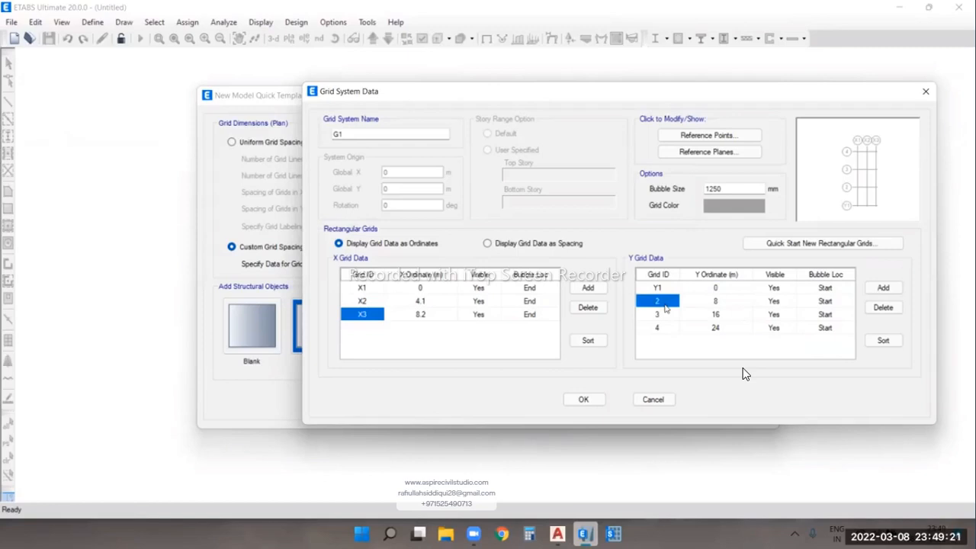
{"action": "type", "text": "Y2"}
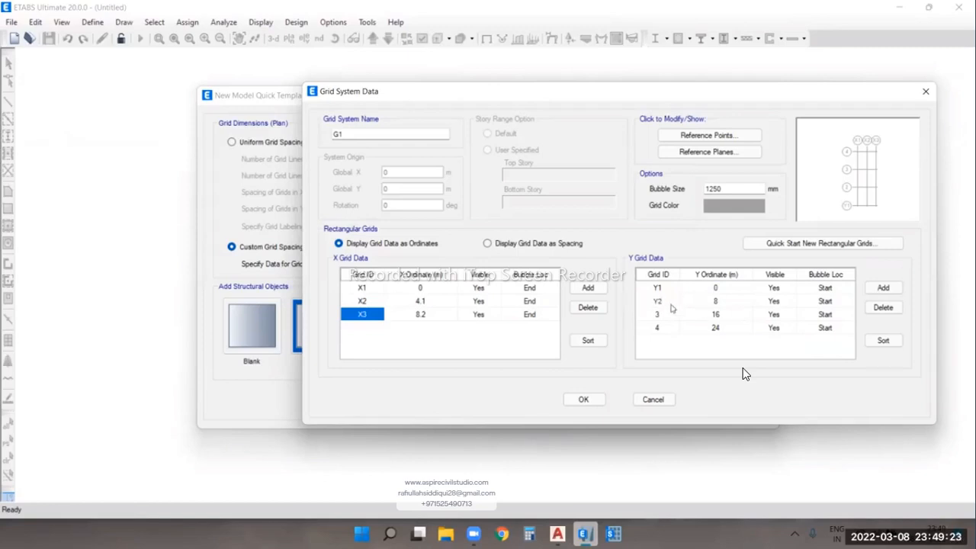
{"action": "key", "text": "alt+Tab"}
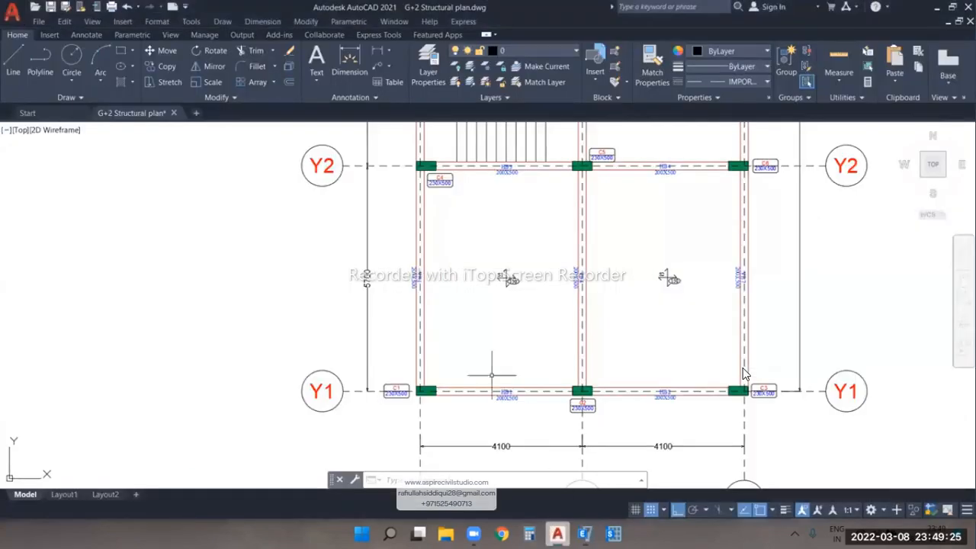
{"action": "middle_click_drag", "start_coordinate": [435, 281], "coordinate": [436, 290]}
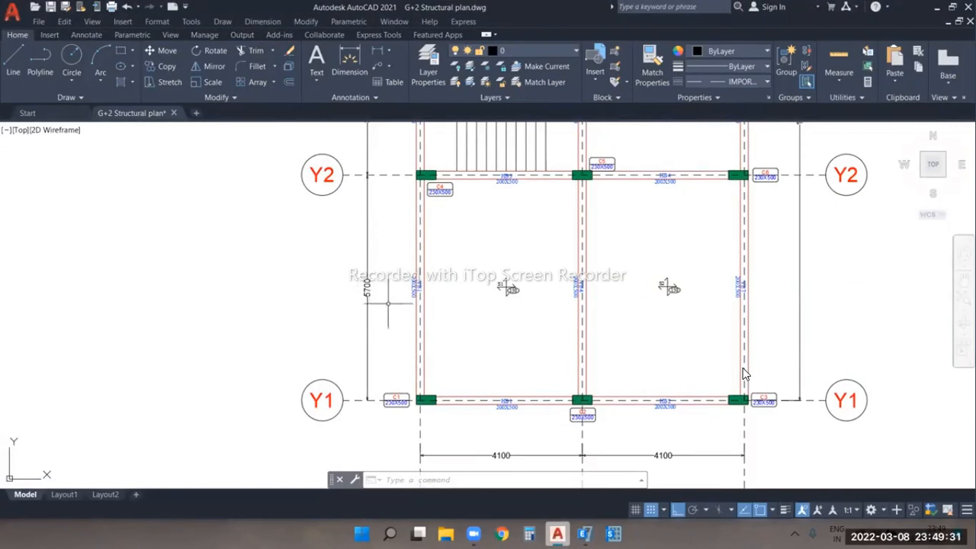
{"action": "left_click", "coordinate": [586, 533]}
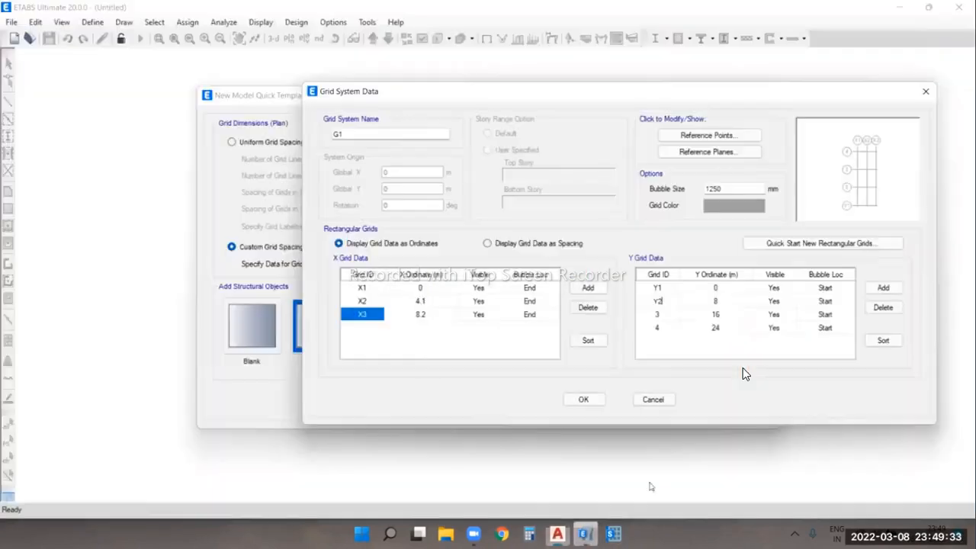
{"action": "left_click", "coordinate": [724, 304]}
{"action": "left_click", "coordinate": [724, 303]}
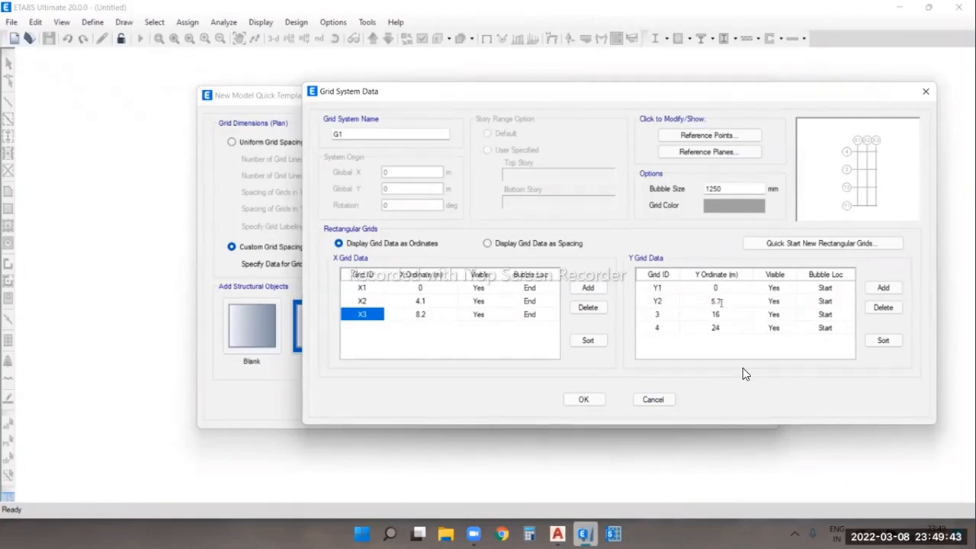
- Rename Y grid line 3 as Y3
{"action": "left_click", "coordinate": [664, 318]}
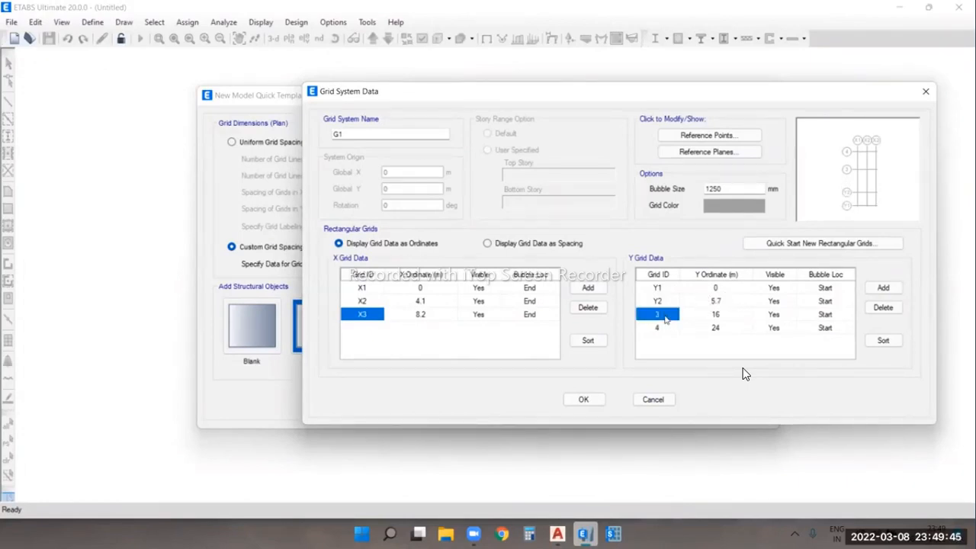
{"action": "left_click", "coordinate": [665, 317]}
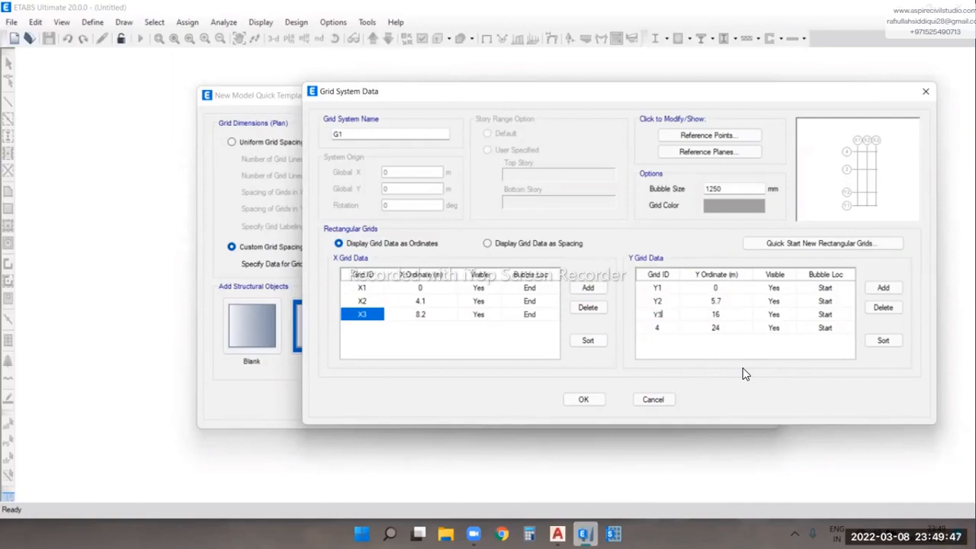
- Read the Y1–Y2 and Y2–Y3 spacings in the AutoCAD plan and add 5700 and 3100 in Calculator
{"action": "left_click", "coordinate": [558, 534]}
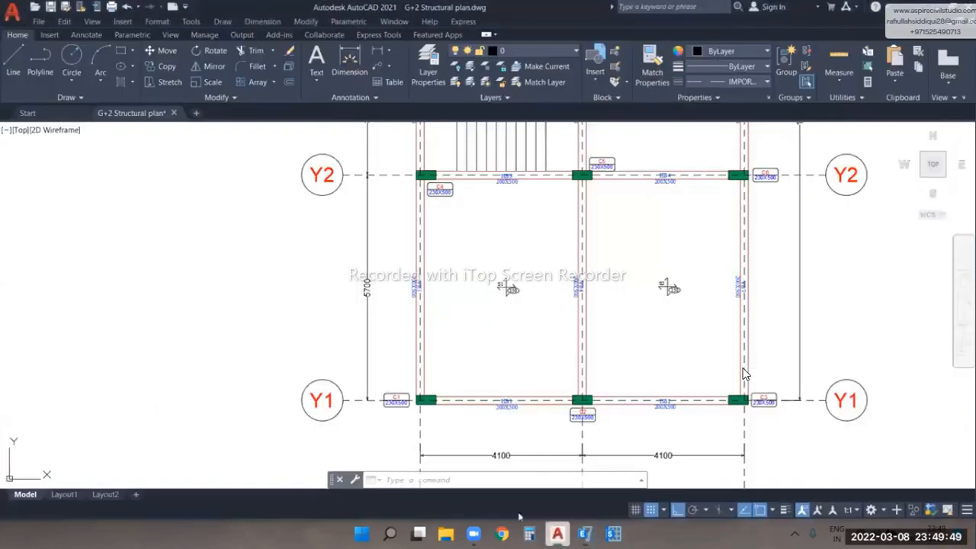
{"action": "scroll", "coordinate": [334, 312], "scroll_direction": "down", "scroll_amount": 3}
{"action": "scroll", "coordinate": [335, 222], "scroll_direction": "up", "scroll_amount": 4}
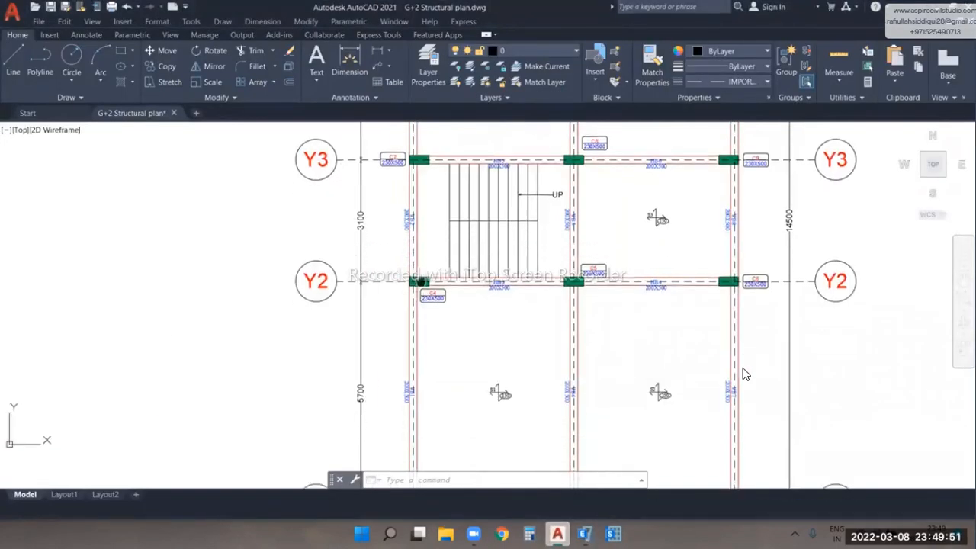
{"action": "scroll", "coordinate": [419, 286], "scroll_direction": "down", "scroll_amount": 2}
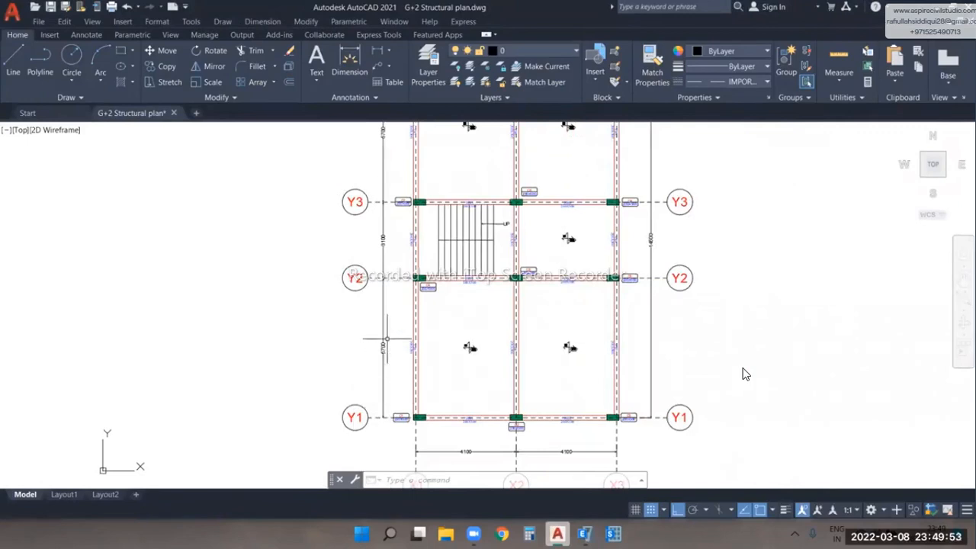
{"action": "scroll", "coordinate": [385, 347], "scroll_direction": "up", "scroll_amount": 2}
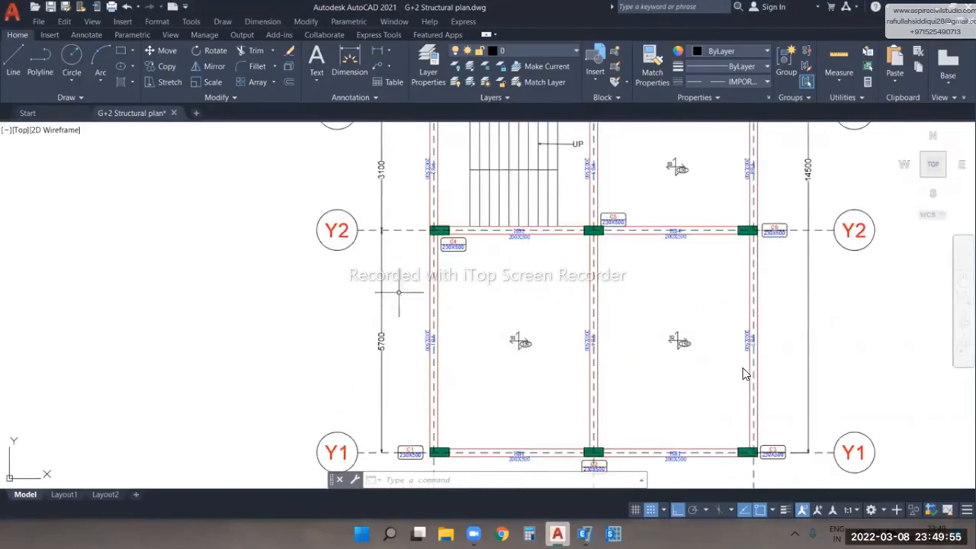
{"action": "middle_click_drag", "start_coordinate": [400, 250], "coordinate": [400, 286]}
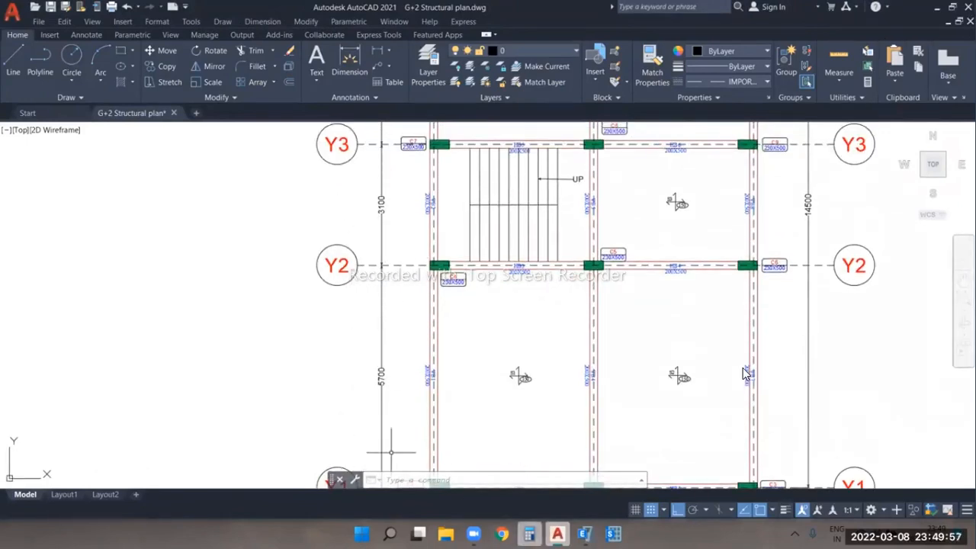
{"action": "left_click", "coordinate": [529, 533]}
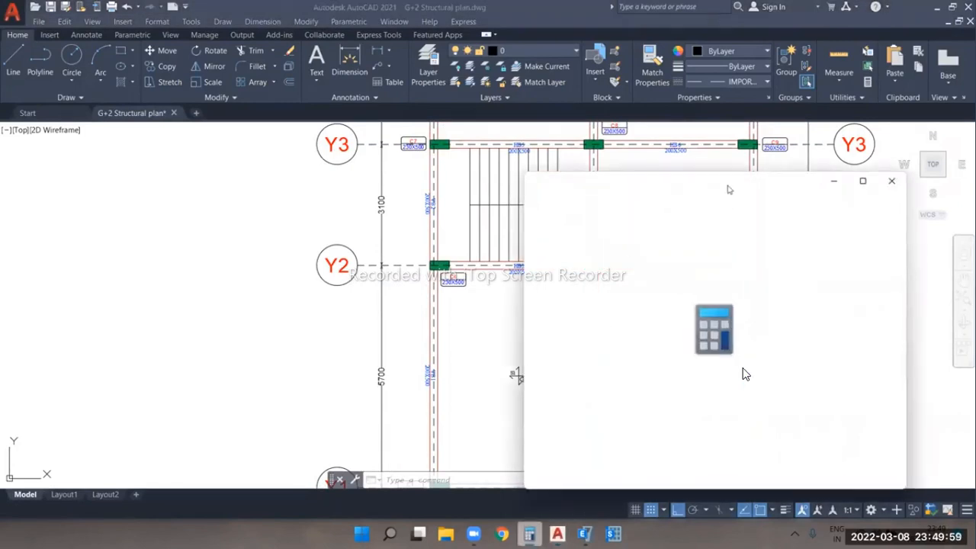
{"action": "type", "text": "57"}
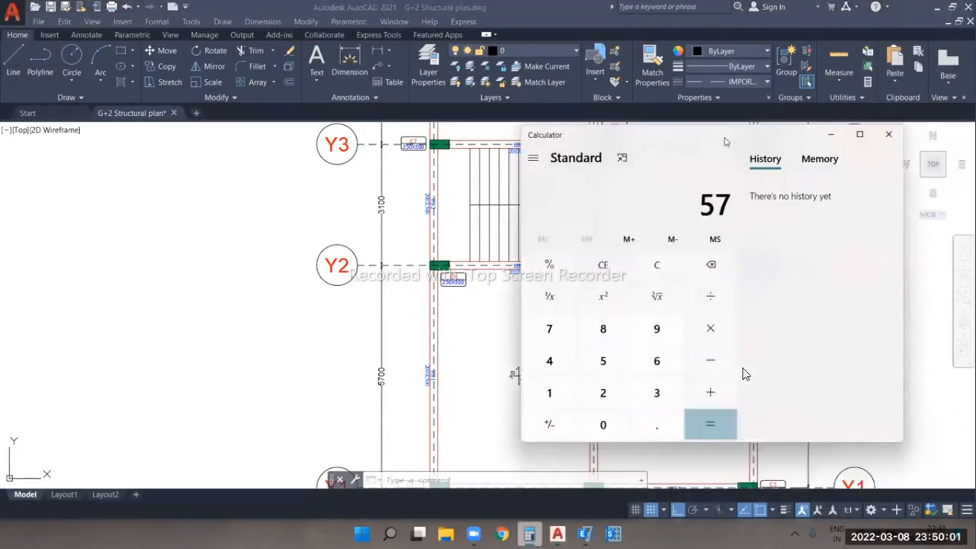
{"action": "type", "text": "00 + 3"}
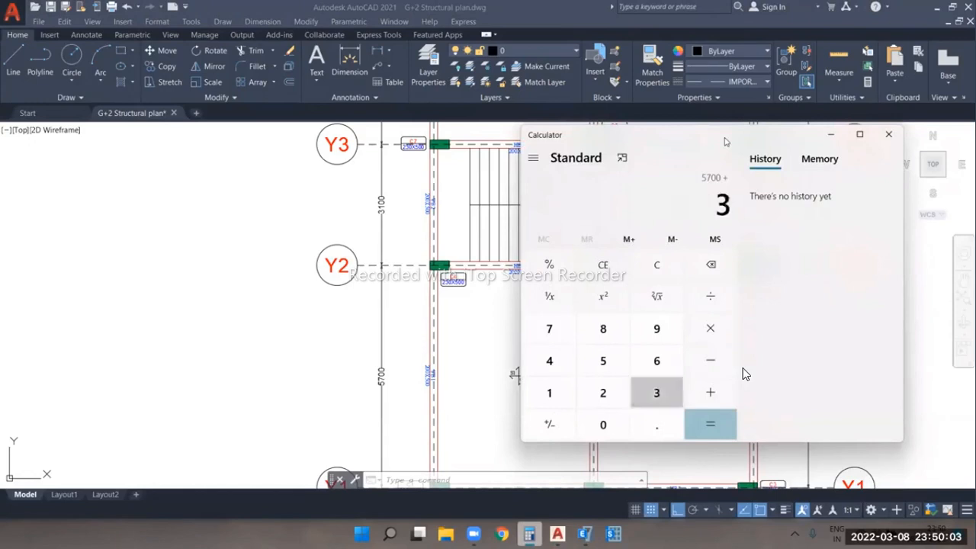
{"action": "type", "text": "1000"}
{"action": "key", "text": "Return"}
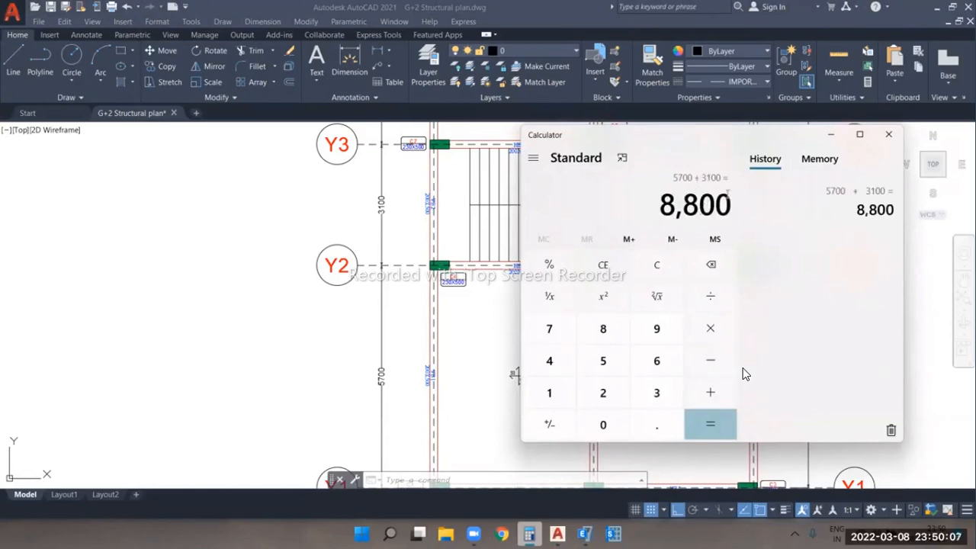
{"action": "left_click", "coordinate": [830, 134]}
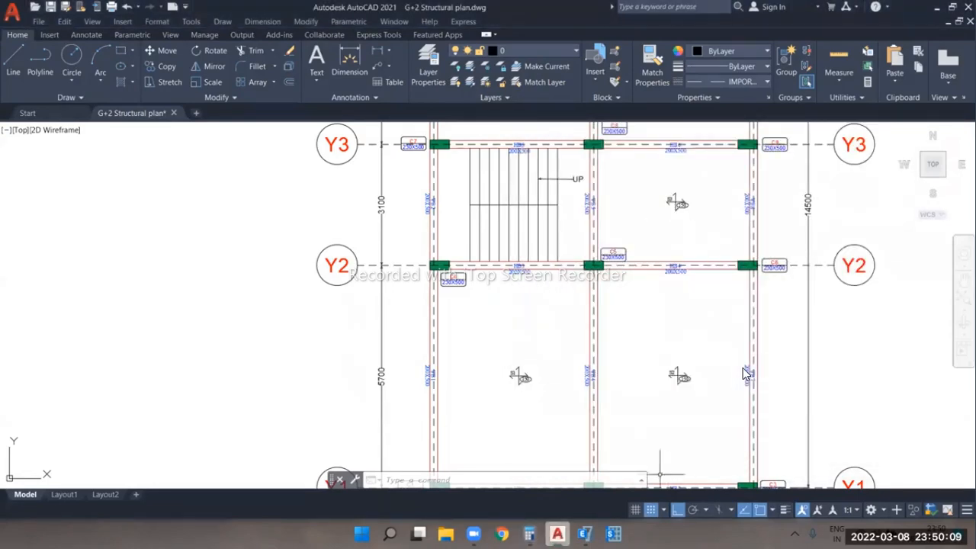
- Switch to ETABS, set the ordinate of Y grid line Y3 to 8.8 m, and rename Y grid line 4 as Y4
{"action": "key", "text": "alt+Tab"}
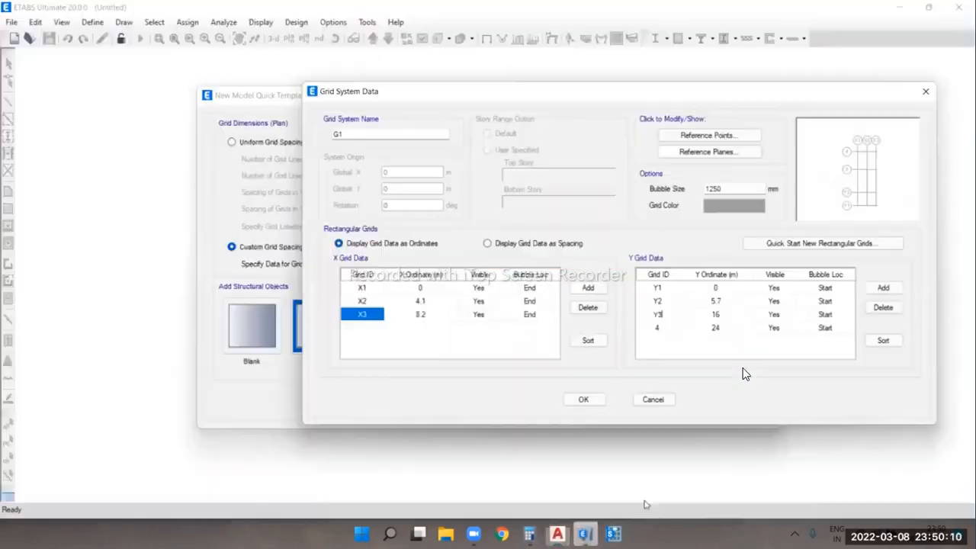
{"action": "left_click", "coordinate": [716, 315]}
{"action": "type", "text": "8.8"}
{"action": "left_click", "coordinate": [663, 328]}
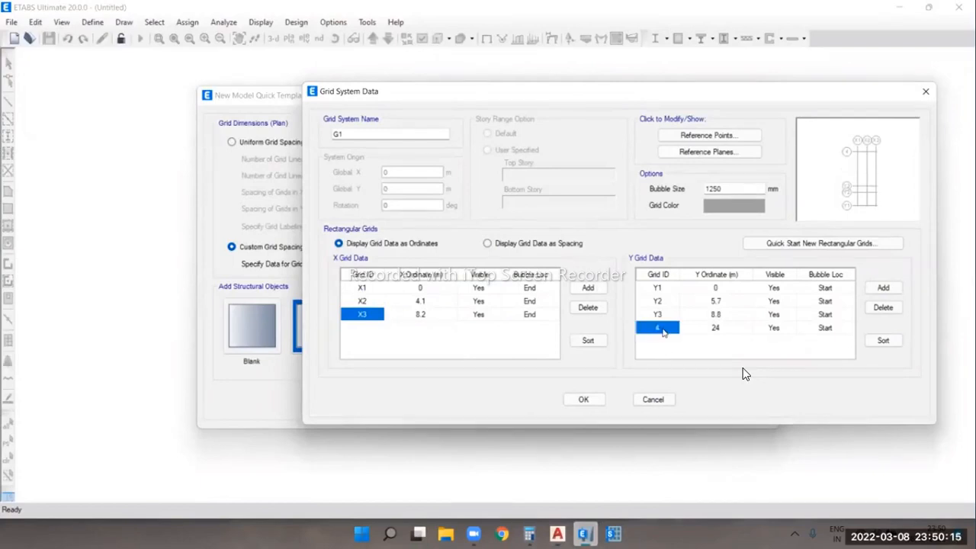
- Switch to AutoCAD and examine the spacings between grid lines Y1, Y2, Y3 and Y4 in the structural plan
{"action": "key", "text": "alt+Tab"}
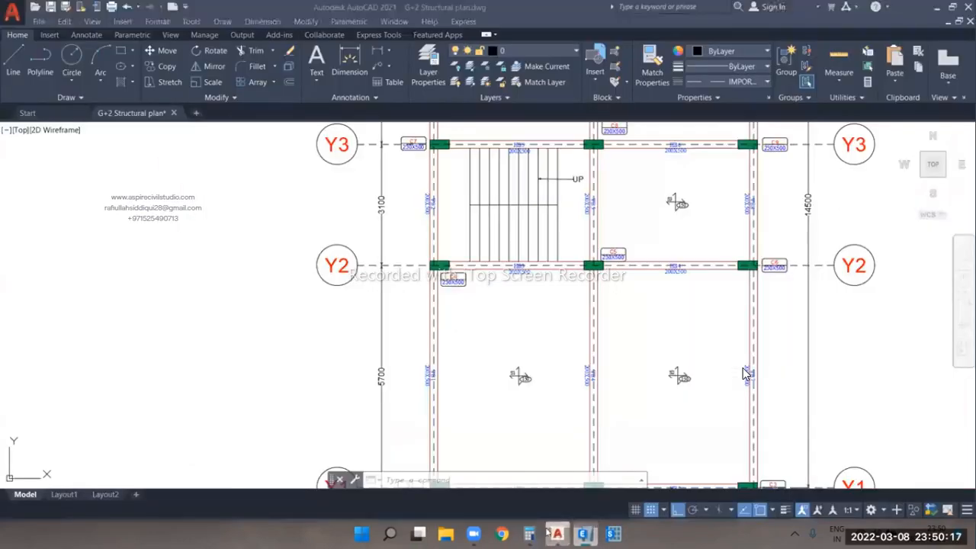
{"action": "scroll", "coordinate": [394, 298], "scroll_direction": "down", "scroll_amount": 4}
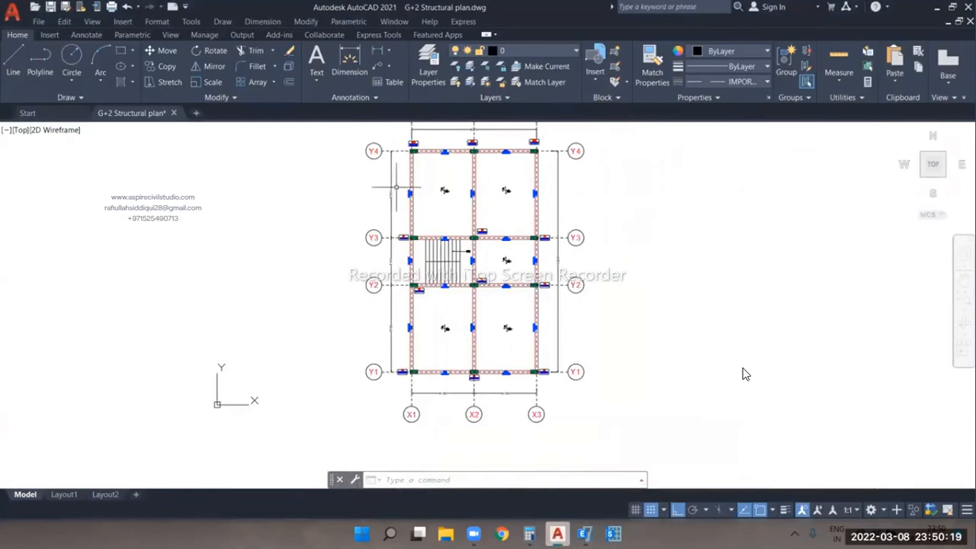
{"action": "middle_click_drag", "start_coordinate": [396, 186], "coordinate": [423, 177]}
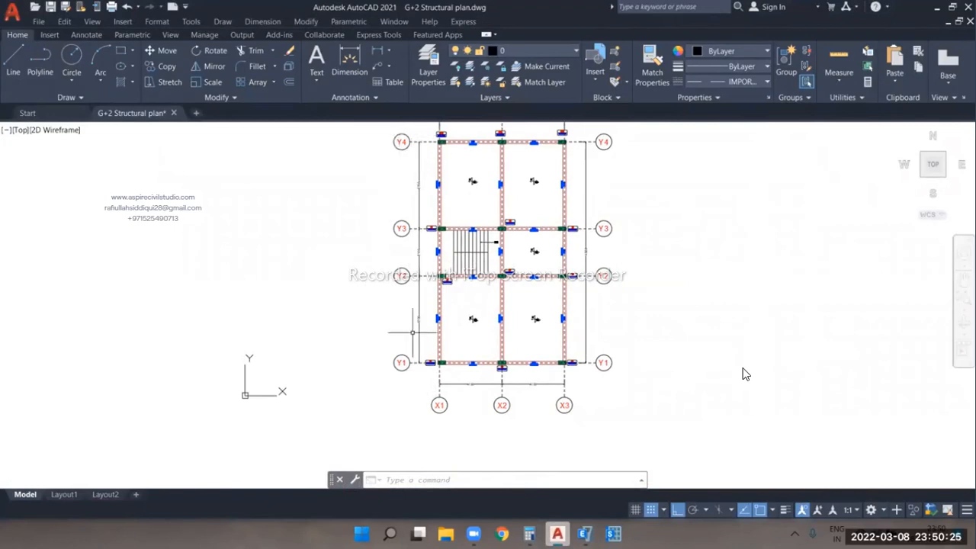
{"action": "scroll", "coordinate": [420, 237], "scroll_direction": "up", "scroll_amount": 2}
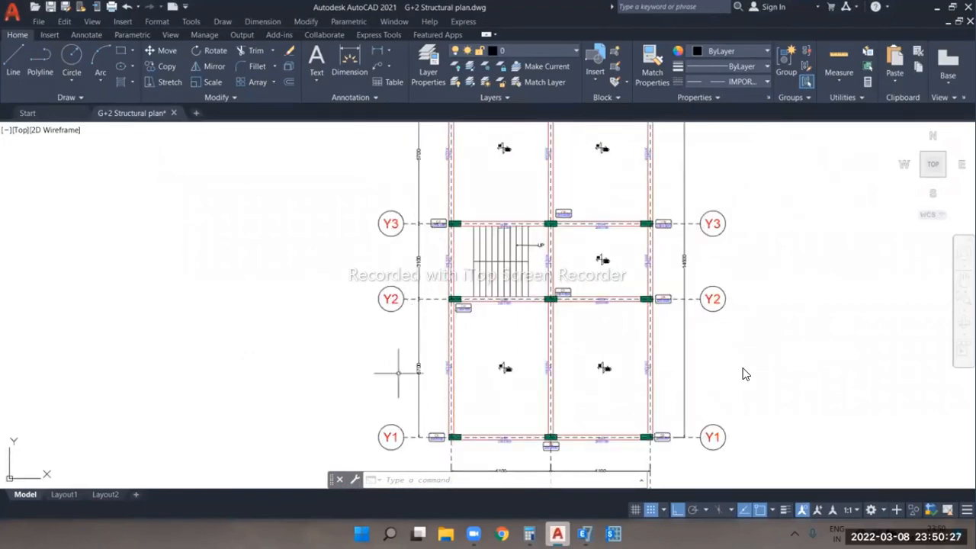
{"action": "scroll", "coordinate": [400, 370], "scroll_direction": "up", "scroll_amount": 4}
{"action": "scroll", "coordinate": [412, 355], "scroll_direction": "down", "scroll_amount": 2}
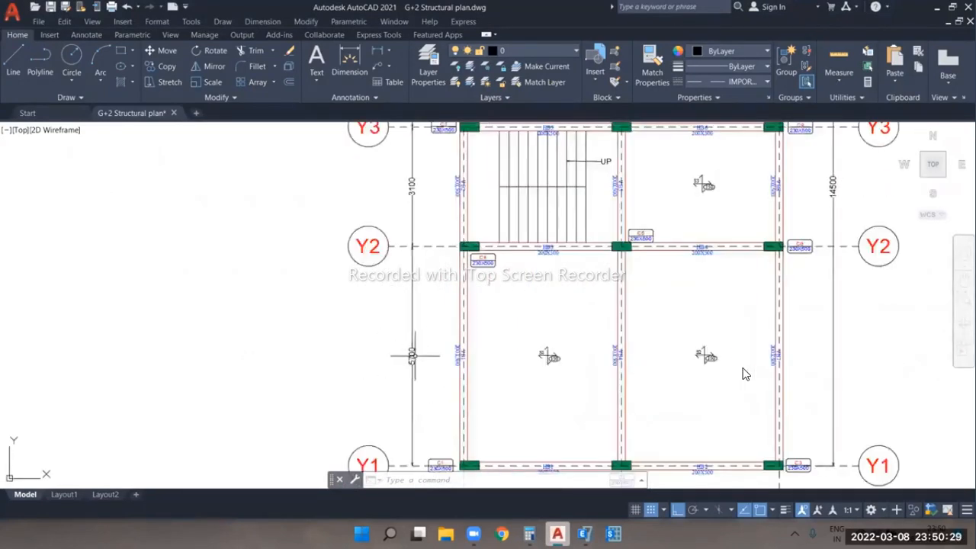
{"action": "scroll", "coordinate": [413, 351], "scroll_direction": "down", "scroll_amount": 2}
{"action": "scroll", "coordinate": [411, 242], "scroll_direction": "up", "scroll_amount": 4}
{"action": "scroll", "coordinate": [399, 293], "scroll_direction": "down", "scroll_amount": 2}
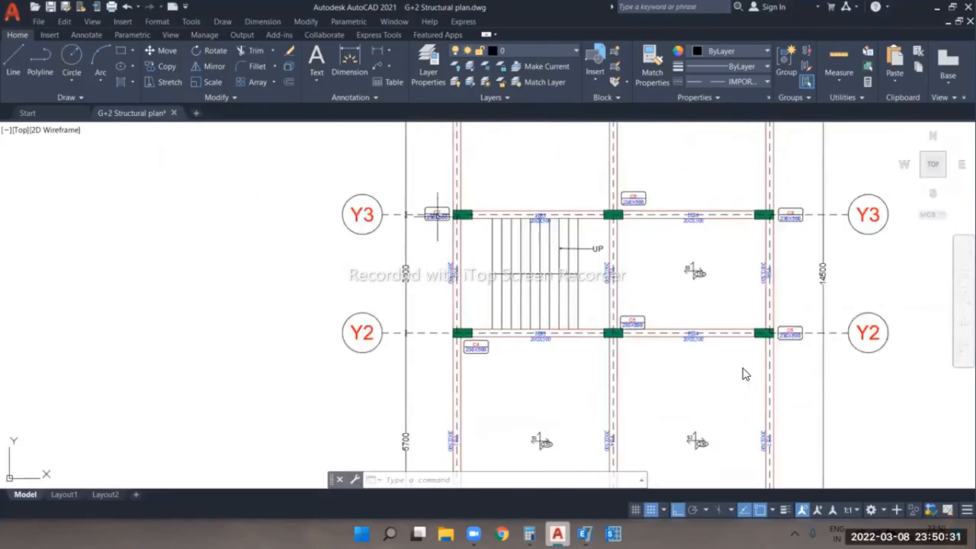
{"action": "scroll", "coordinate": [437, 216], "scroll_direction": "down", "scroll_amount": 2}
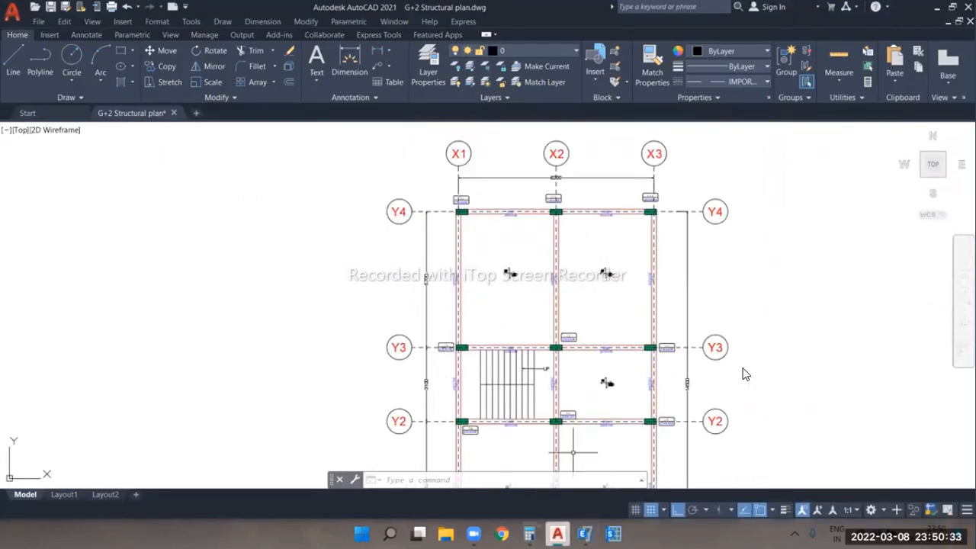
- Switch to Calculator and add 5700 to the existing 8800 total to work out the Y4 ordinate
{"action": "key", "text": "alt+Tab"}
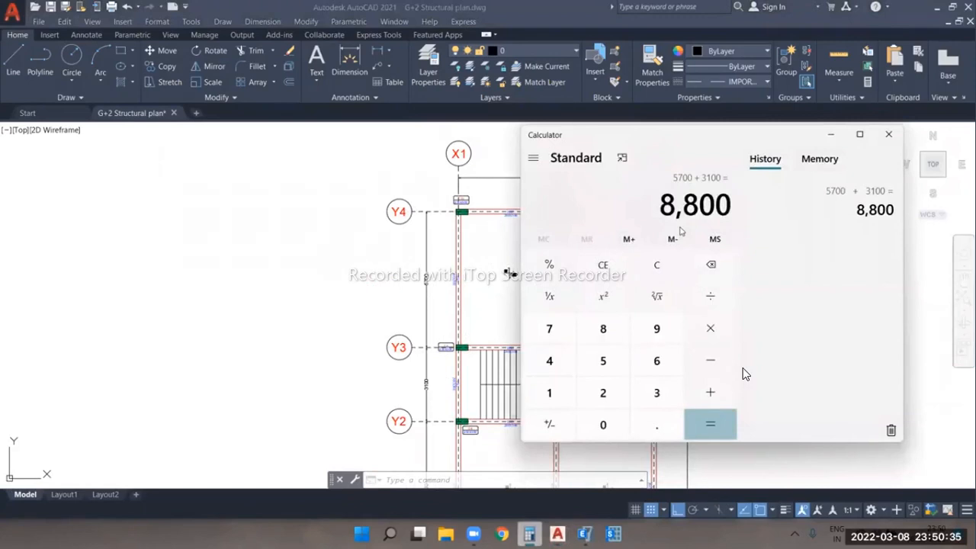
{"action": "type", "text": "5700"}
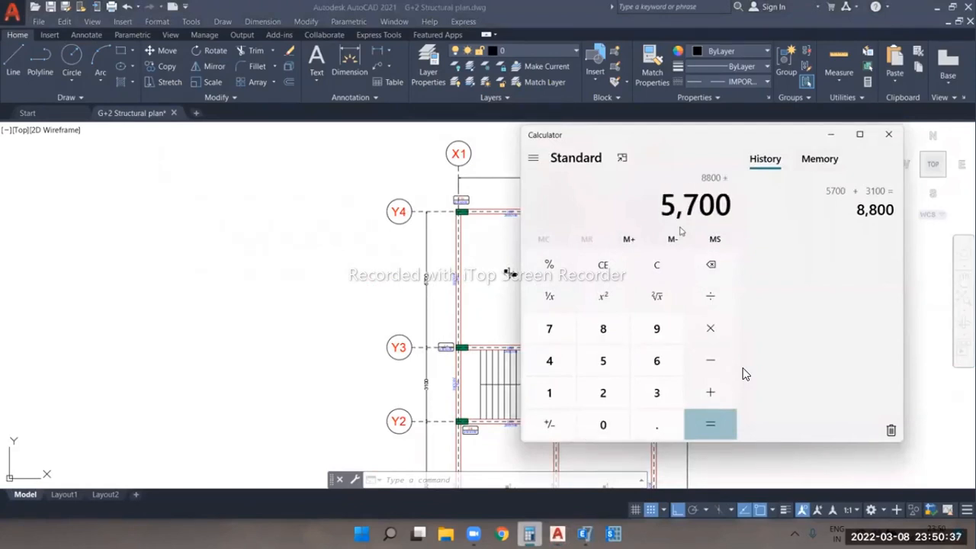
{"action": "key", "text": "Return"}
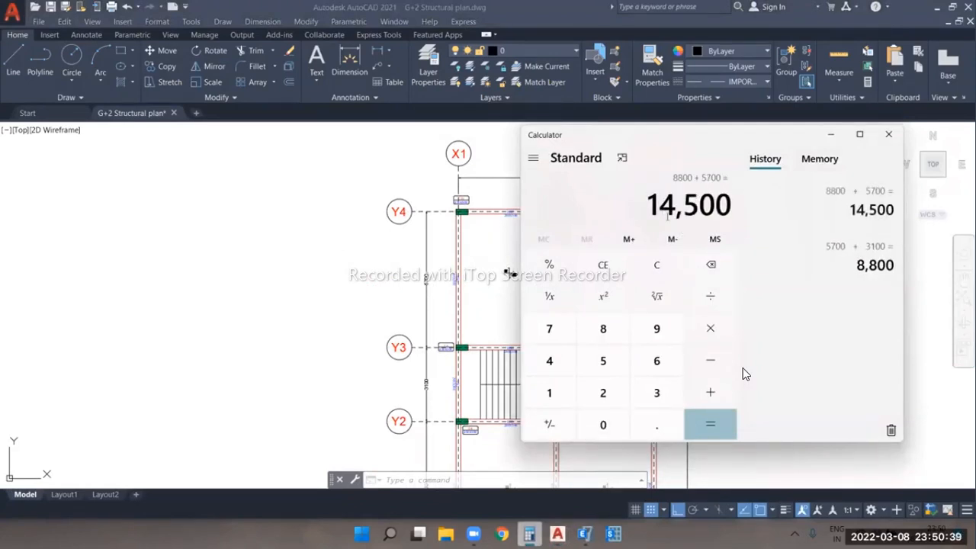
- Return to ETABS, set the ordinate of Y grid line Y4 to 14.5 m, and accept the grid system data
{"action": "key", "text": "alt+Tab"}
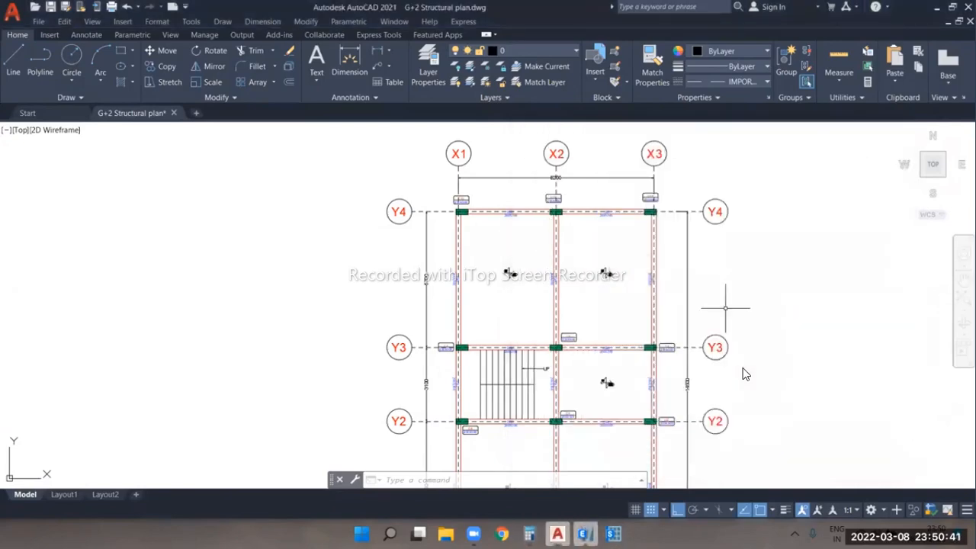
{"action": "left_click", "coordinate": [586, 535]}
{"action": "double_click", "coordinate": [727, 329]}
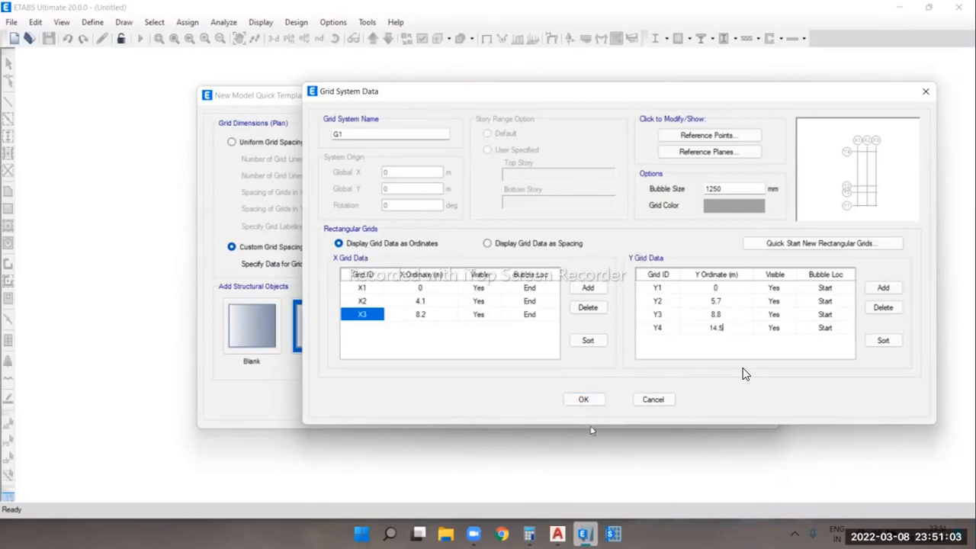
{"action": "left_click", "coordinate": [584, 398]}
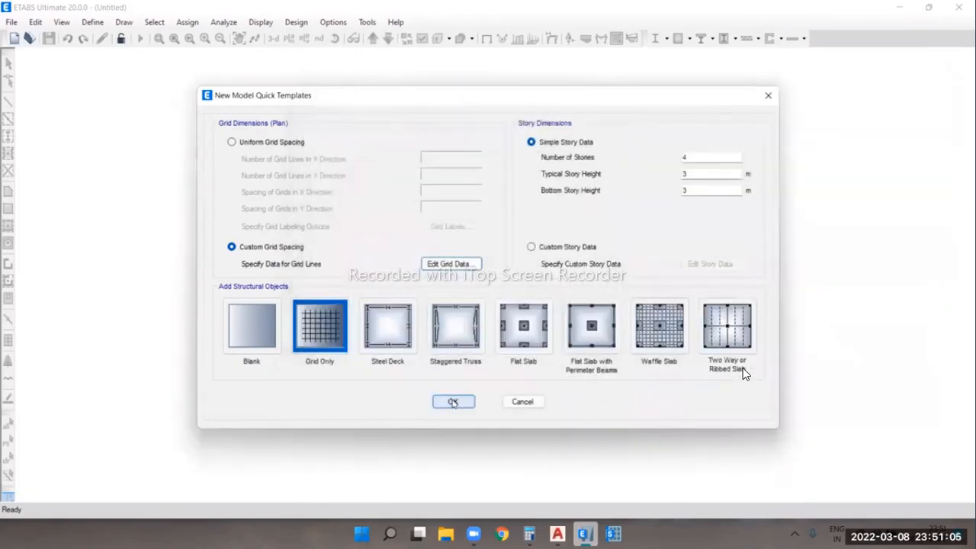
- Create the model from the Grid Only template, and close the Model Explorer and the 3-D view to keep only the plan view
{"action": "left_click", "coordinate": [452, 401]}
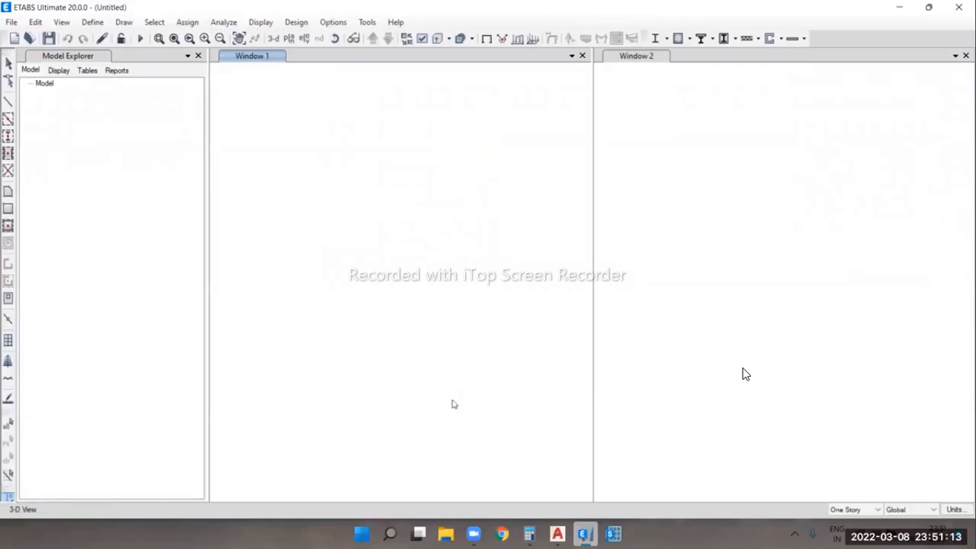
{"action": "key", "text": "Escape"}
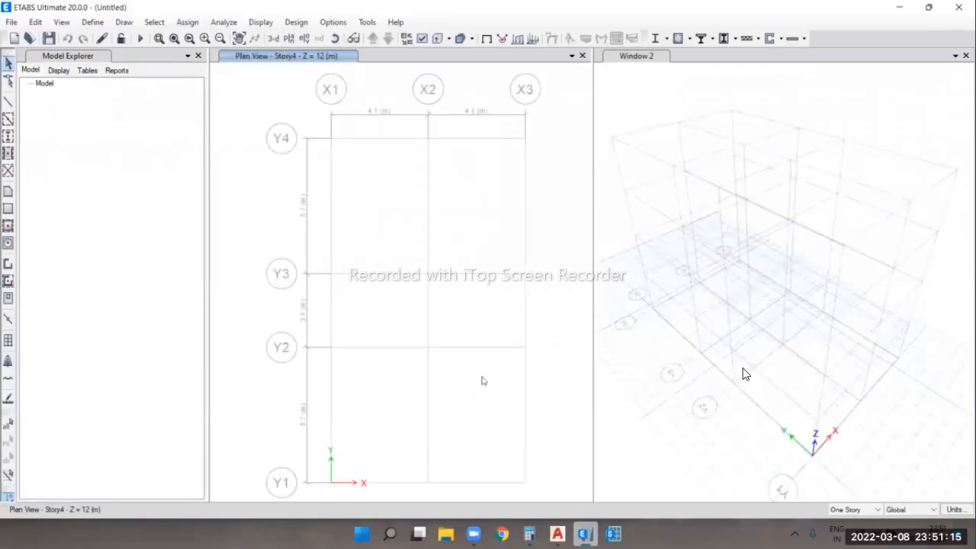
{"action": "left_click", "coordinate": [198, 57]}
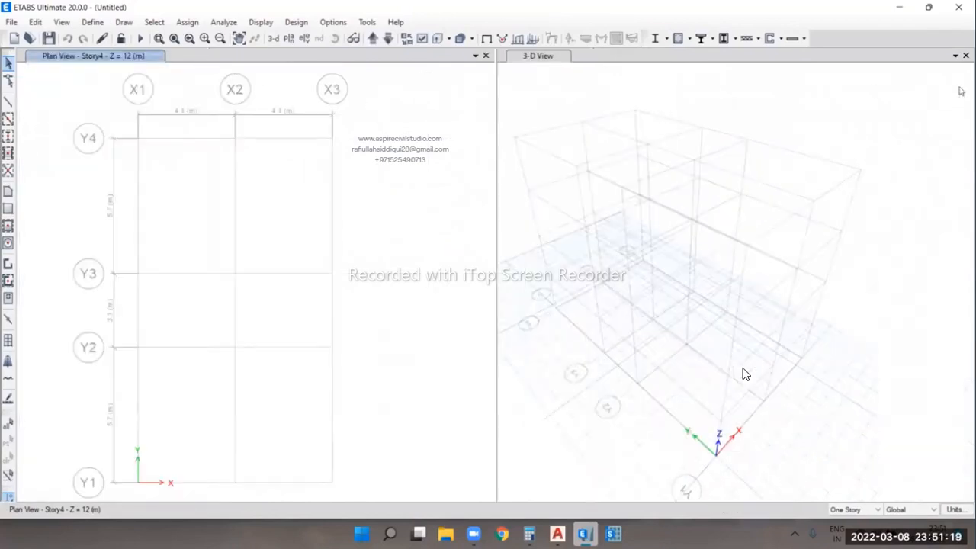
{"action": "left_click", "coordinate": [965, 55]}
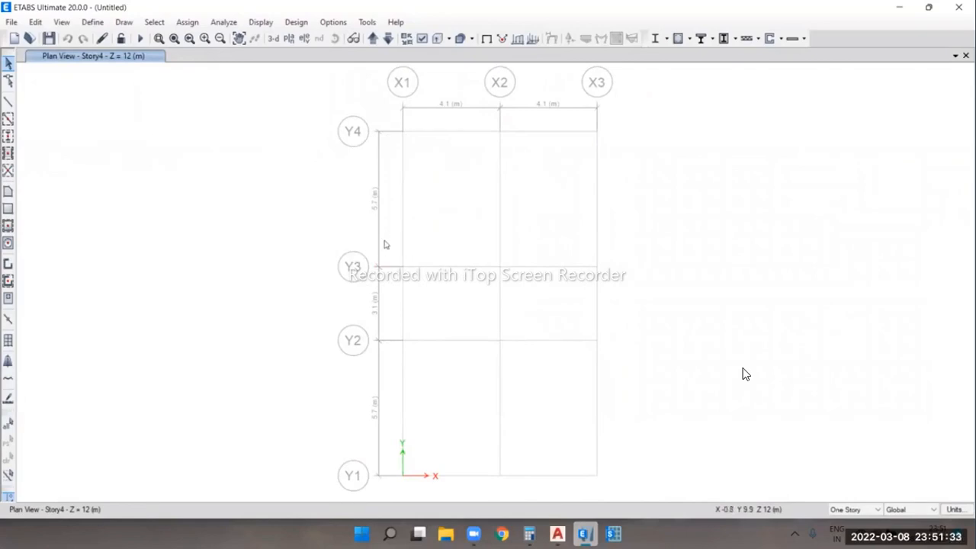
- Review the X and Y ordinates of grid system G1 and close its data without changes
{"action": "left_click", "coordinate": [36, 23]}
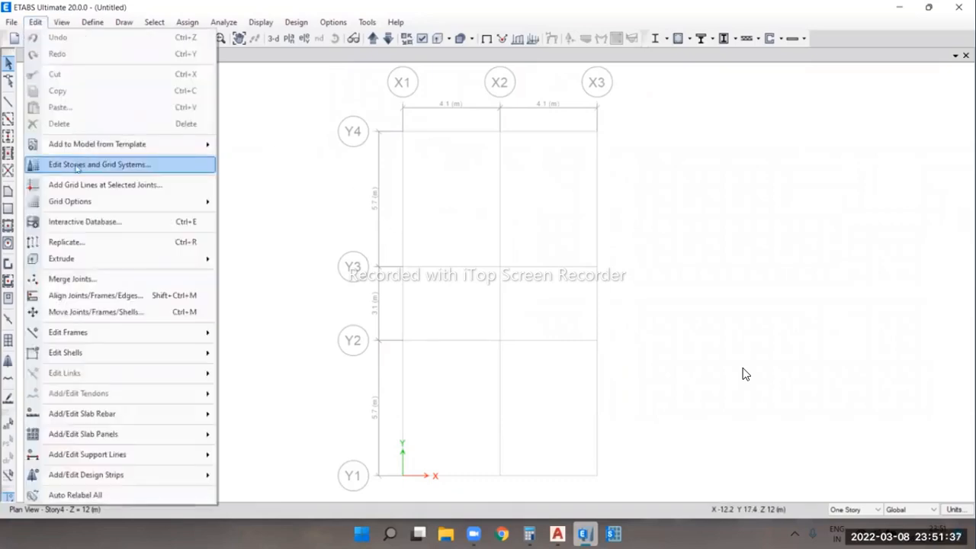
{"action": "left_click", "coordinate": [128, 164]}
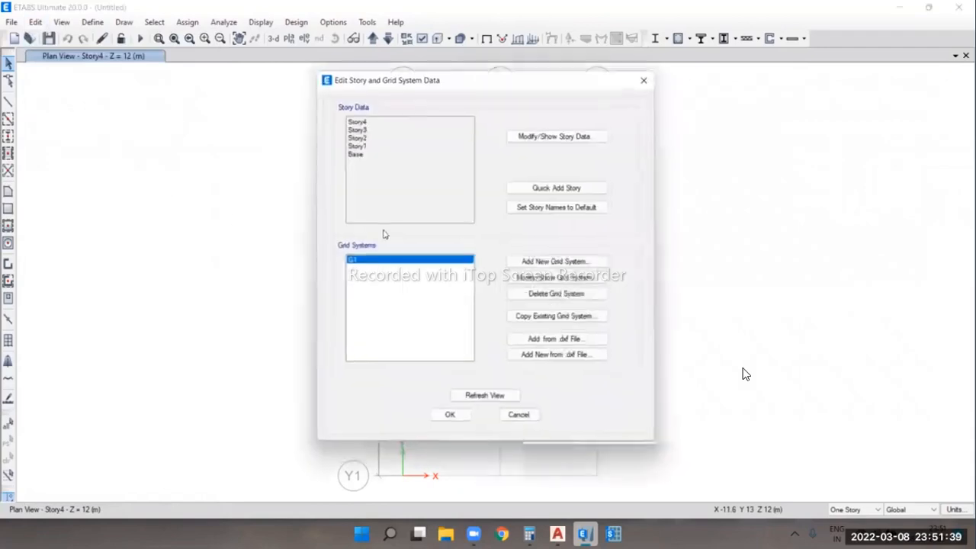
{"action": "left_click", "coordinate": [556, 279]}
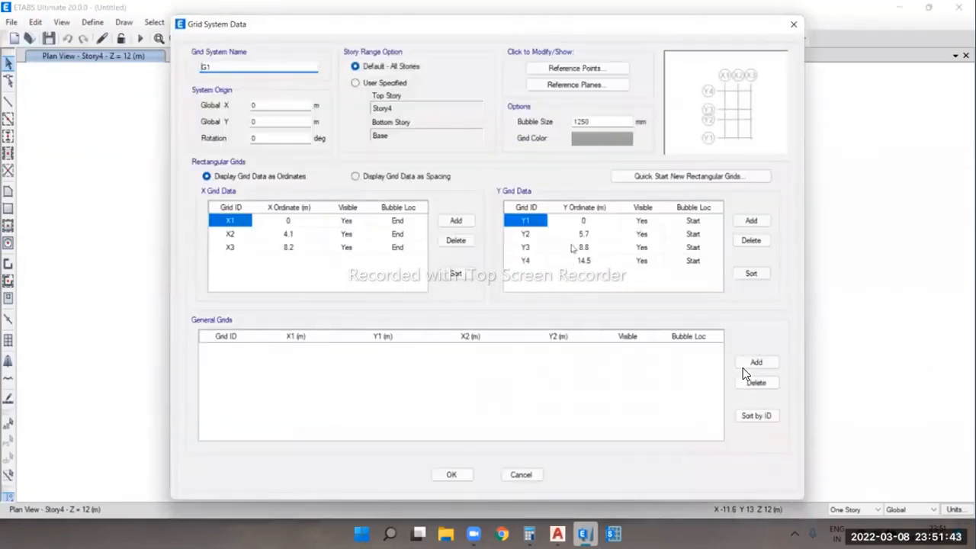
{"action": "left_click", "coordinate": [793, 25]}
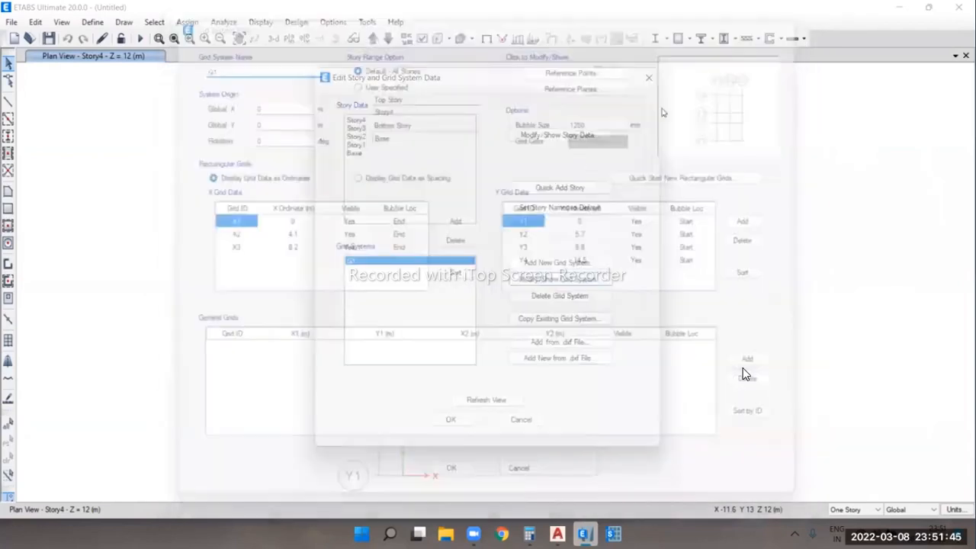
{"action": "left_click", "coordinate": [450, 420]}
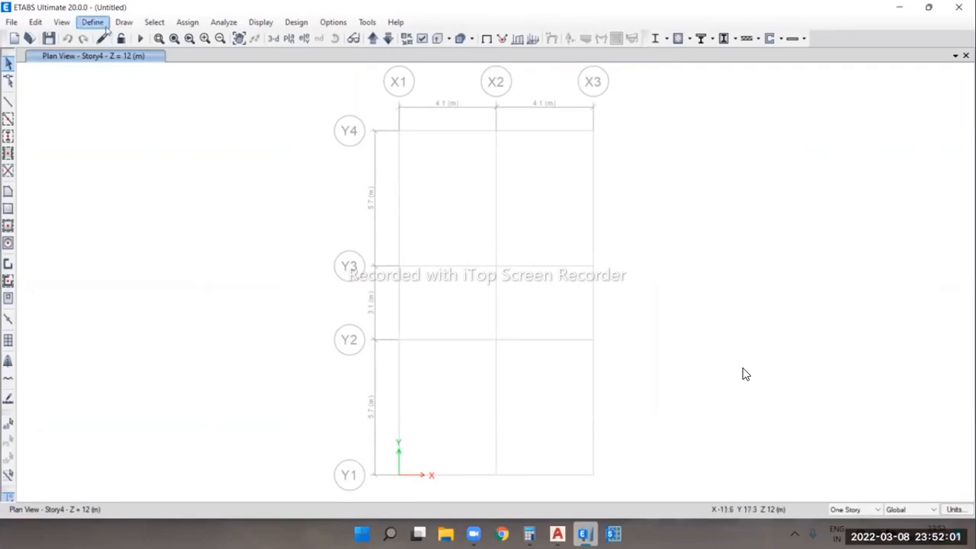
- Open the model's story data for editing and rename the Base level as FOUNDATION
{"action": "left_click", "coordinate": [36, 22]}
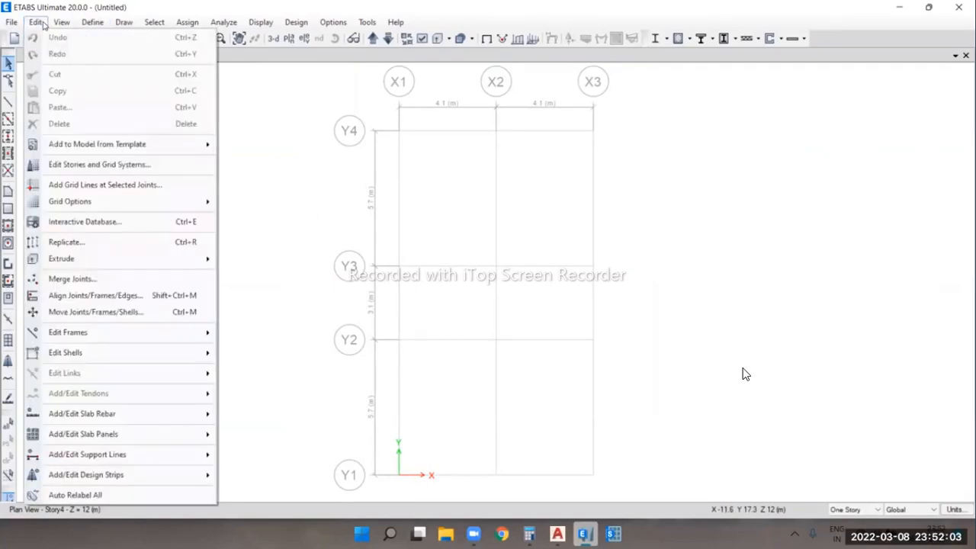
{"action": "left_click", "coordinate": [126, 167]}
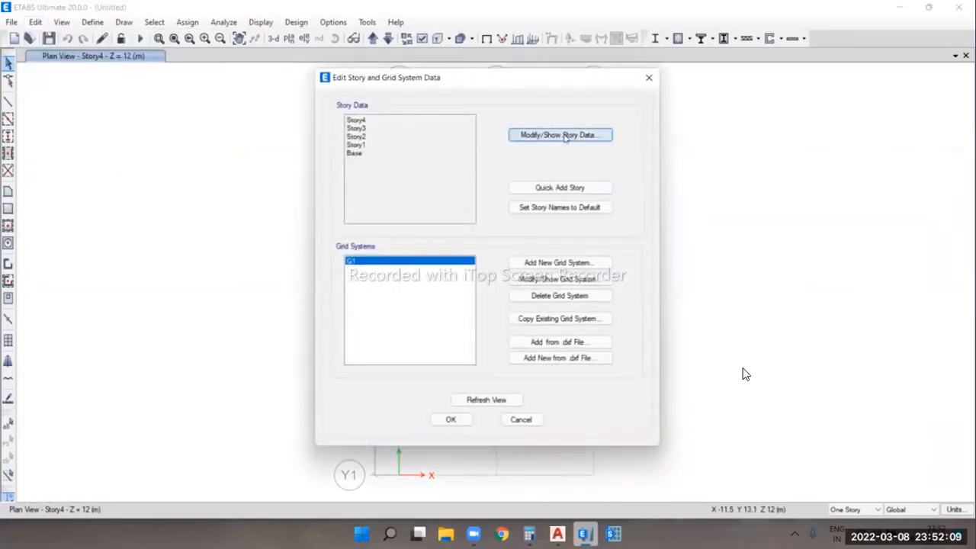
{"action": "left_click", "coordinate": [561, 135]}
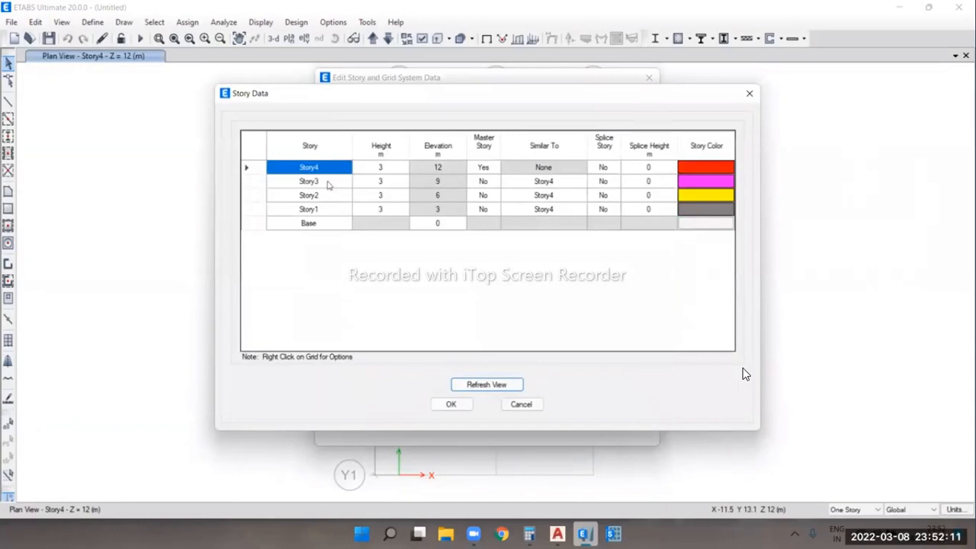
{"action": "left_click", "coordinate": [326, 223]}
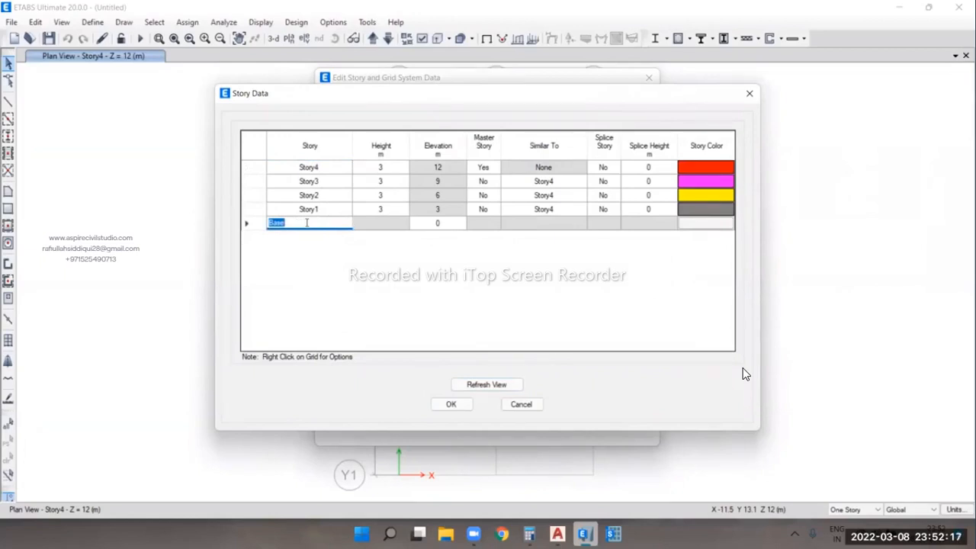
{"action": "type", "text": "f"}
{"action": "type", "text": "FOU"}
{"action": "type", "text": "NDATION"}
- Rename Story1 as GROUND FLOOR and Story2 as 1ST FLOOR in the story data
{"action": "left_click", "coordinate": [341, 208]}
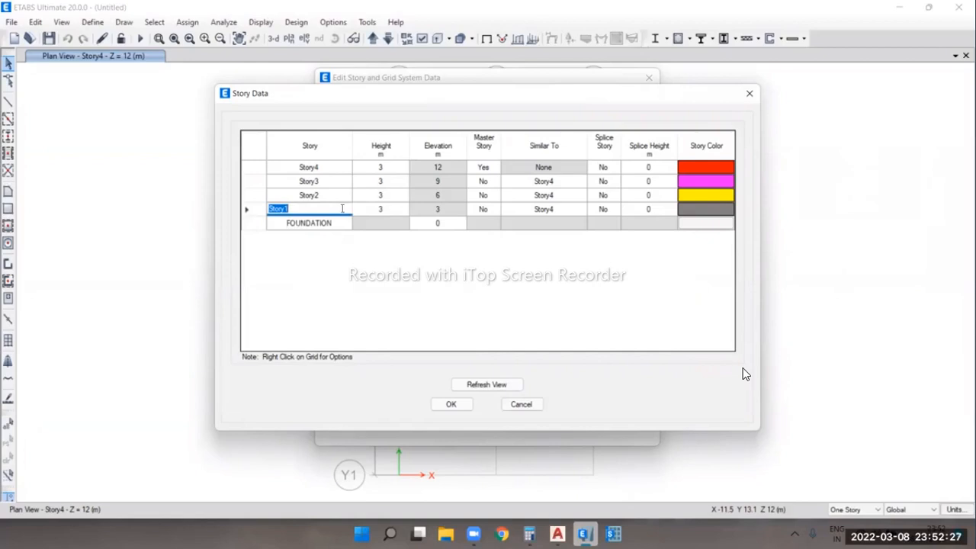
{"action": "type", "text": "RD"}
{"action": "type", "text": "OUND FLOOR"}
{"action": "left_click", "coordinate": [323, 195]}
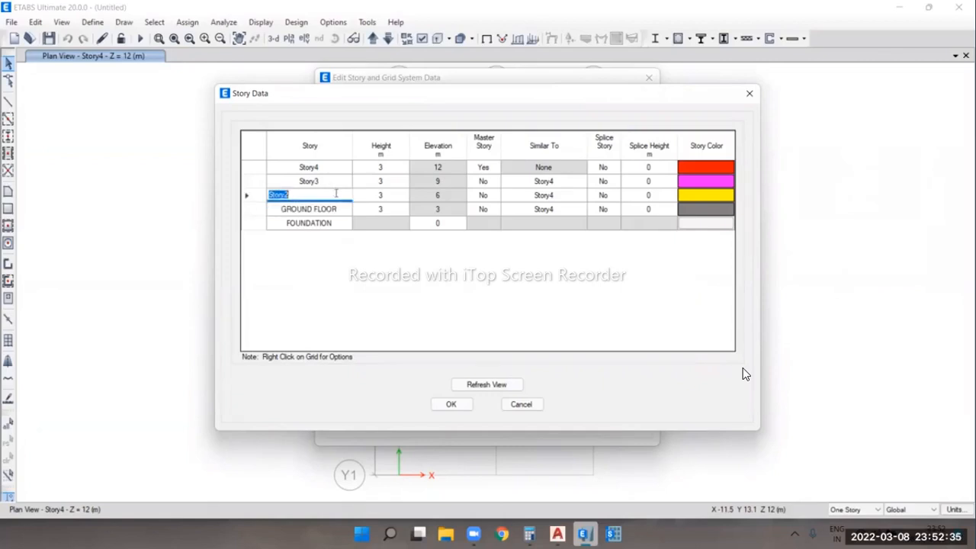
{"action": "type", "text": "1ST FLOOR"}
- Rename Story3 as 2ND FLOOR and Story4 as TERRACE in the story data
{"action": "left_click", "coordinate": [335, 182]}
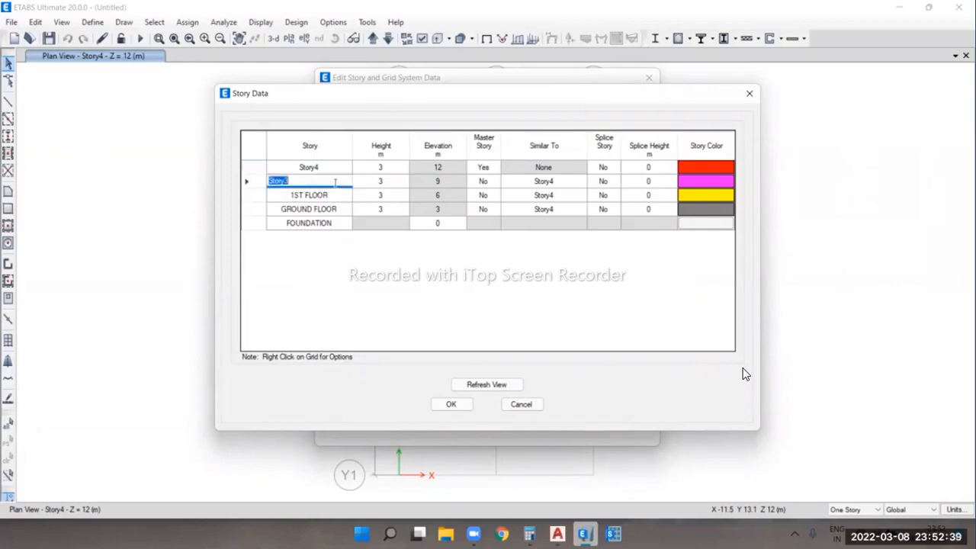
{"action": "type", "text": "2ND FLOOR"}
{"action": "left_click", "coordinate": [342, 167]}
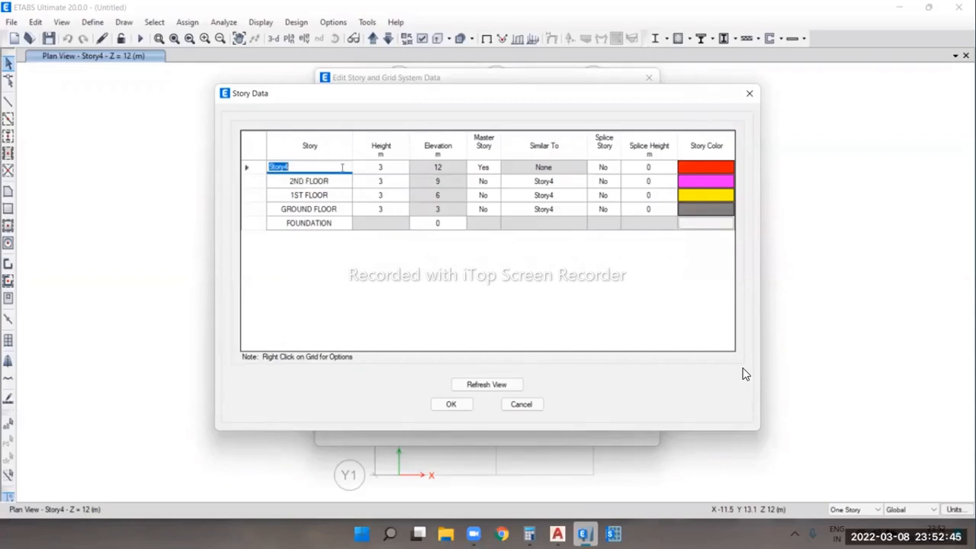
{"action": "type", "text": "TERRACE"}
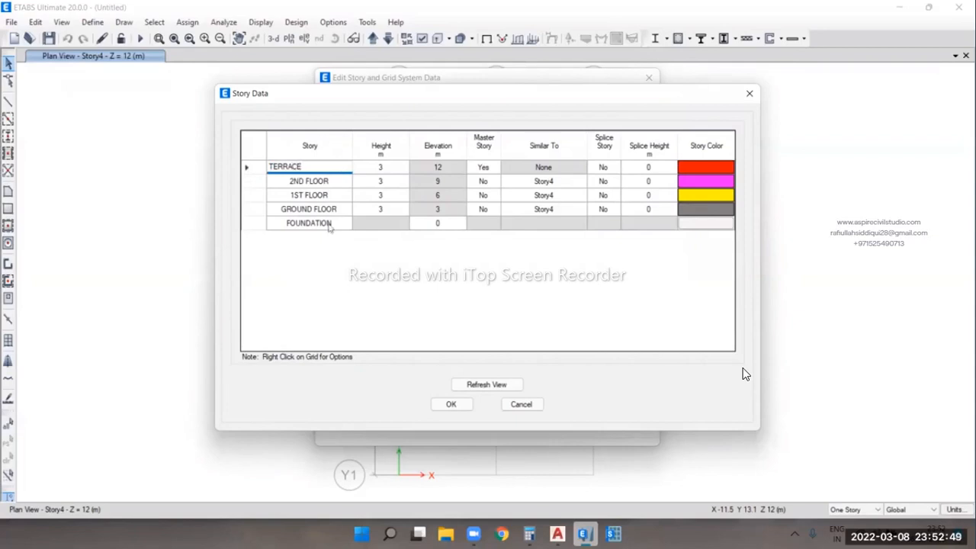
{"action": "key", "text": "Return"}
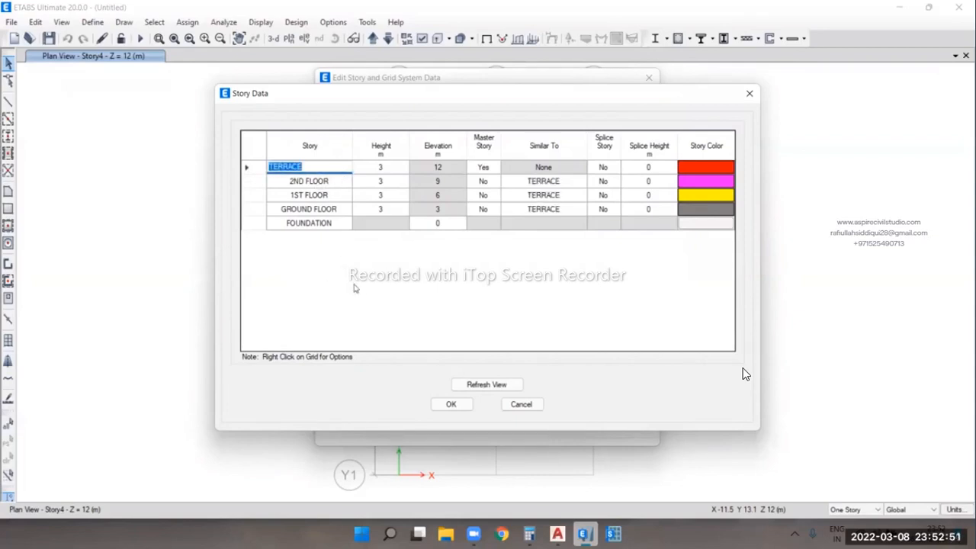
- Set the GROUND FLOOR story height to 1.5 m in the story data
{"action": "left_click", "coordinate": [379, 209]}
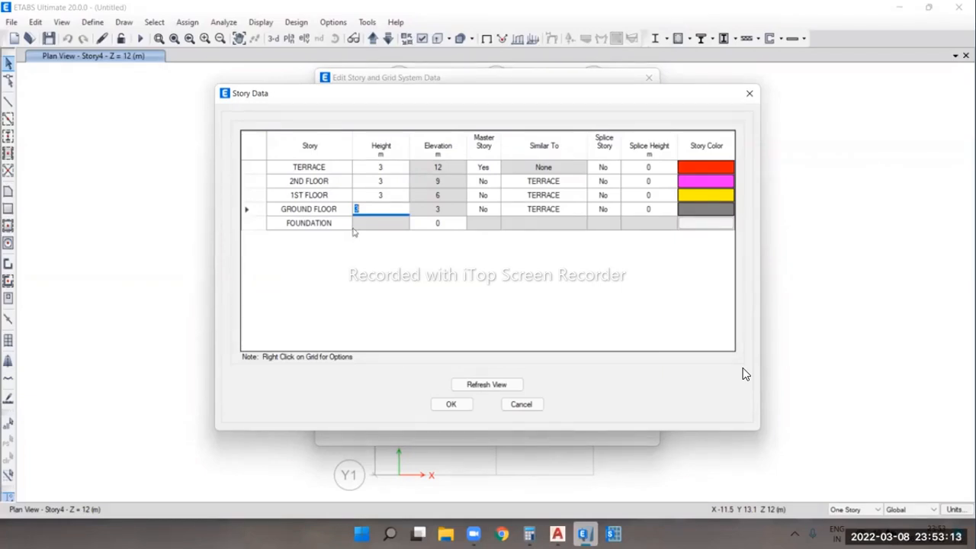
{"action": "left_click", "coordinate": [365, 208]}
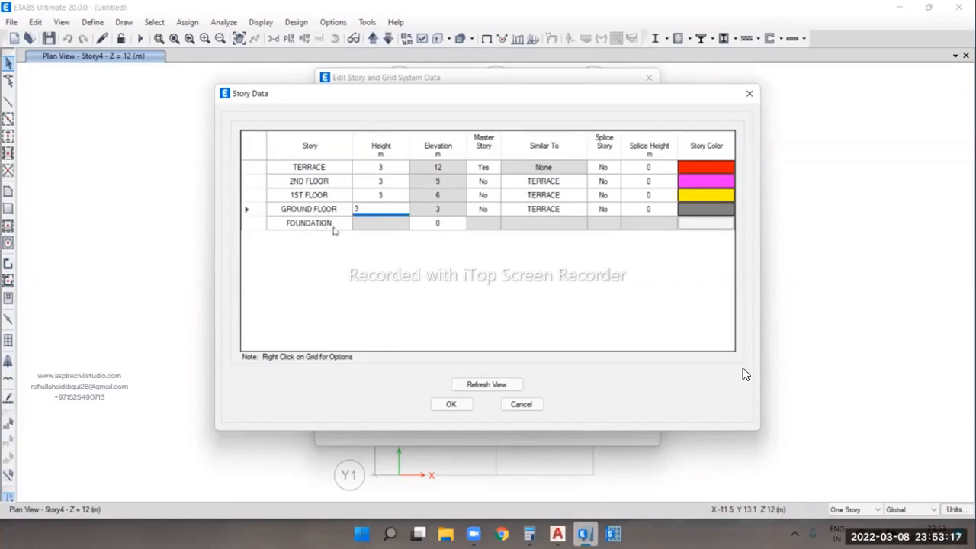
{"action": "type", "text": "1.5"}
{"action": "left_click", "coordinate": [394, 195]}
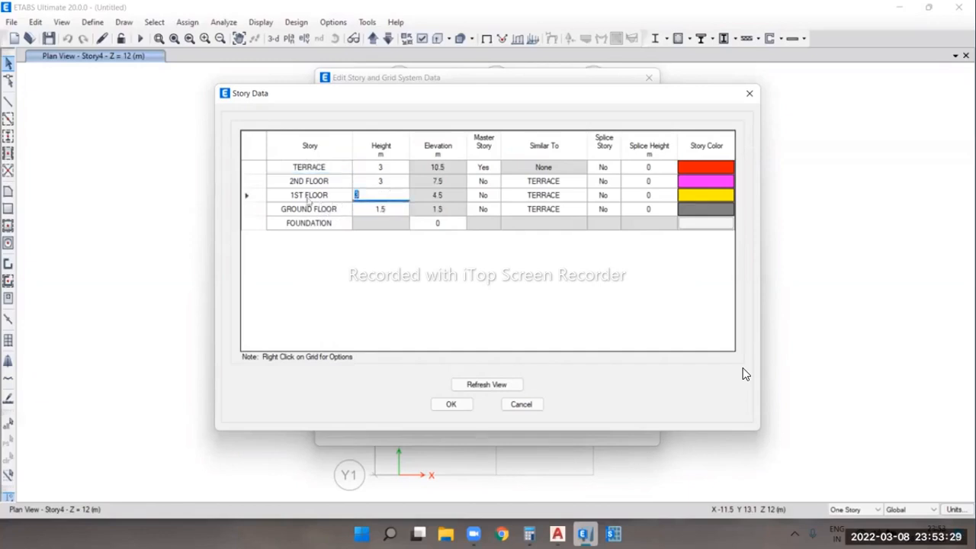
- Review the heights of 2ND FLOOR, TERRACE and GROUND FLOOR and the TERRACE elevation in the story data
{"action": "left_click", "coordinate": [329, 181]}
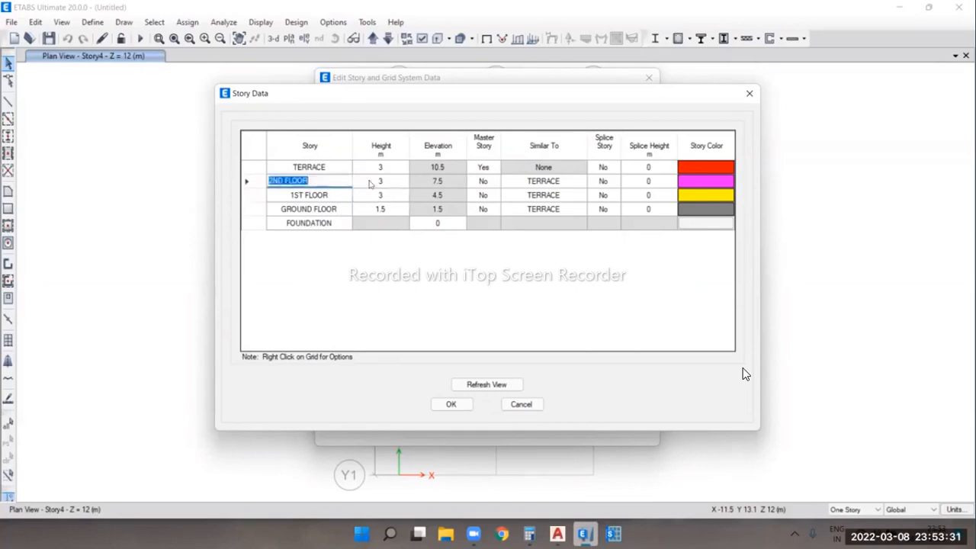
{"action": "left_click", "coordinate": [389, 182]}
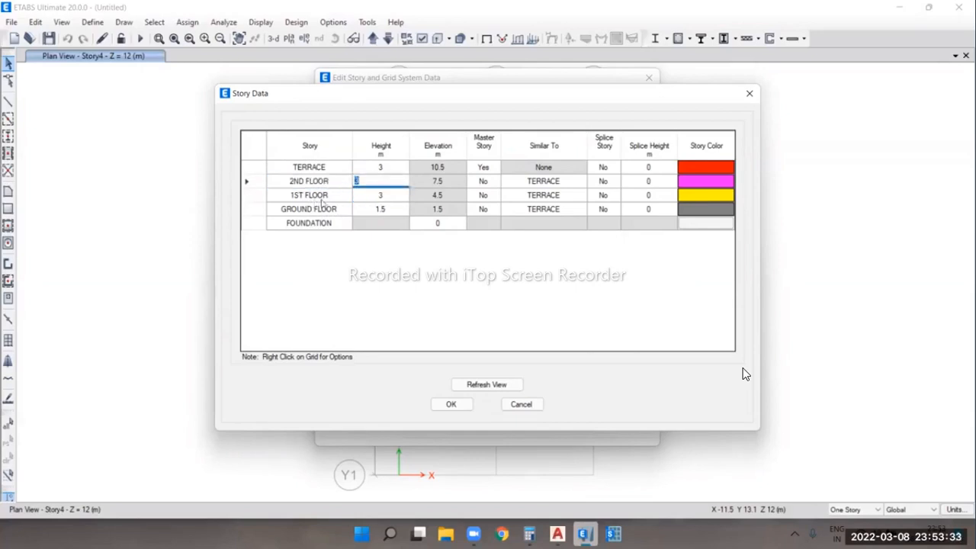
{"action": "left_click", "coordinate": [331, 169]}
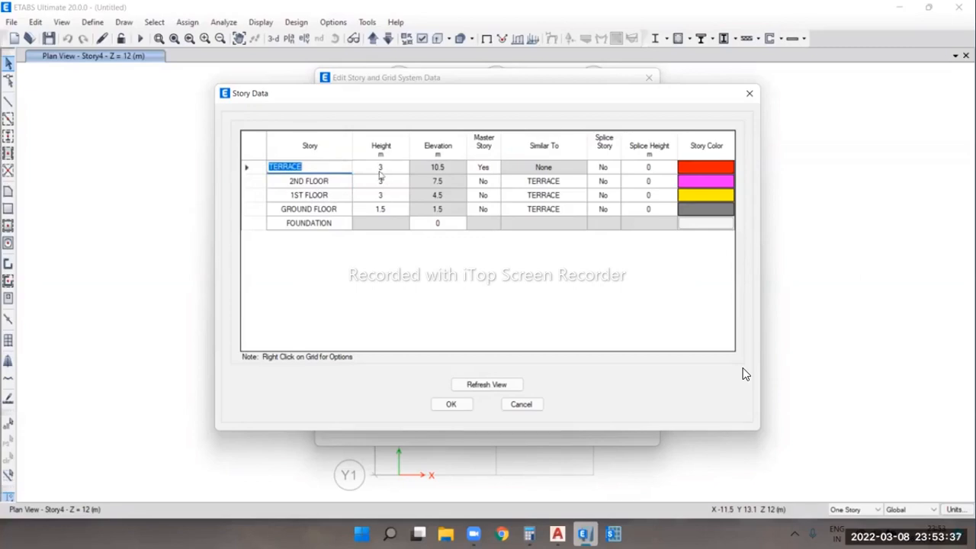
{"action": "left_click", "coordinate": [392, 209]}
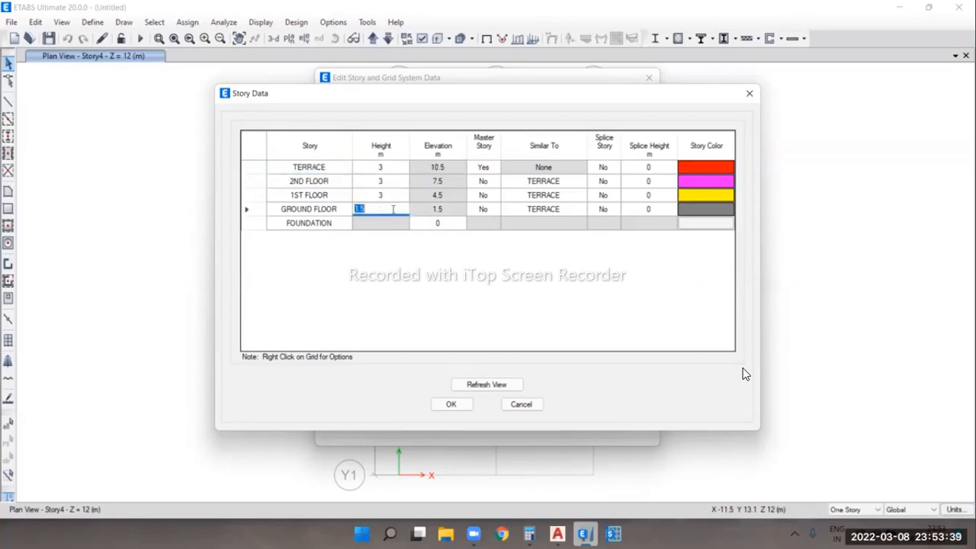
{"action": "left_click", "coordinate": [389, 164]}
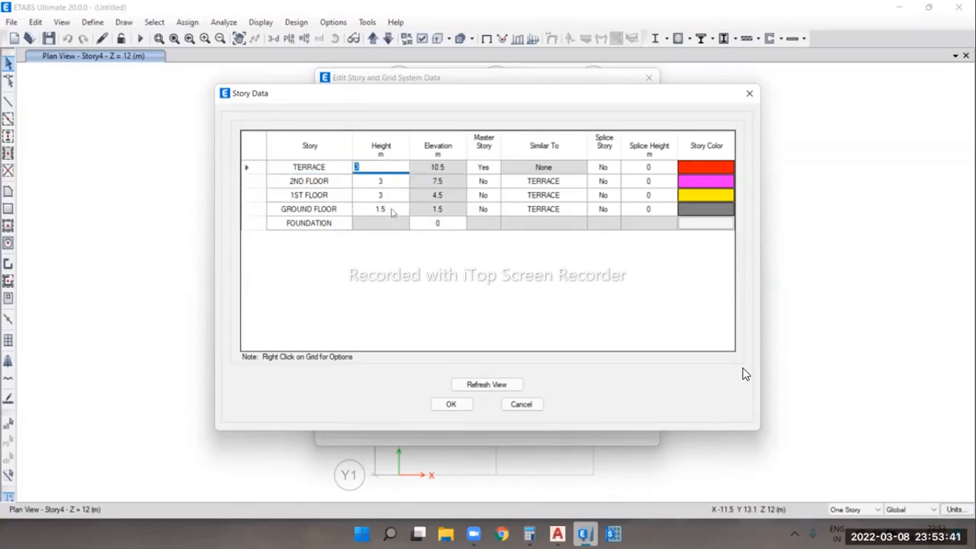
{"action": "left_click", "coordinate": [455, 170]}
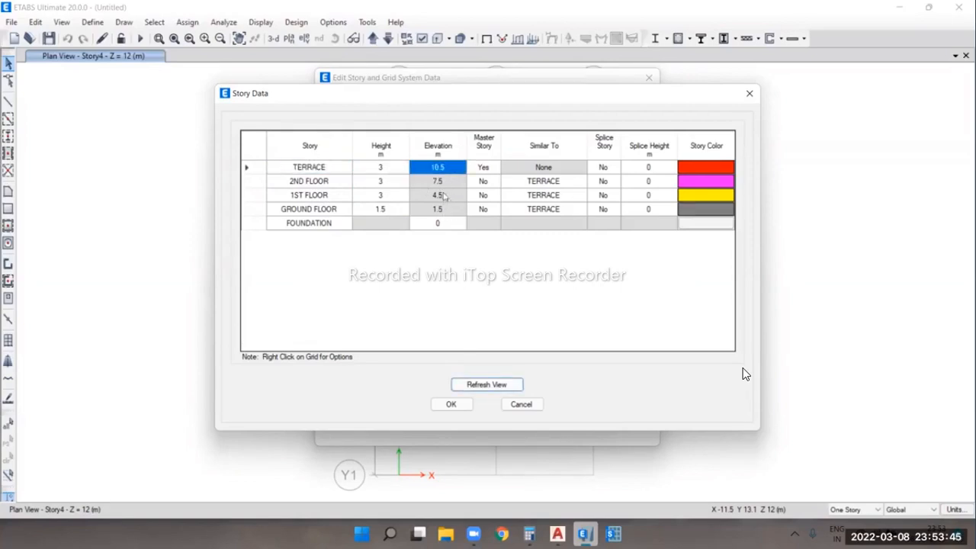
- Set the Master Story option of TERRACE to No
{"action": "left_click", "coordinate": [487, 167]}
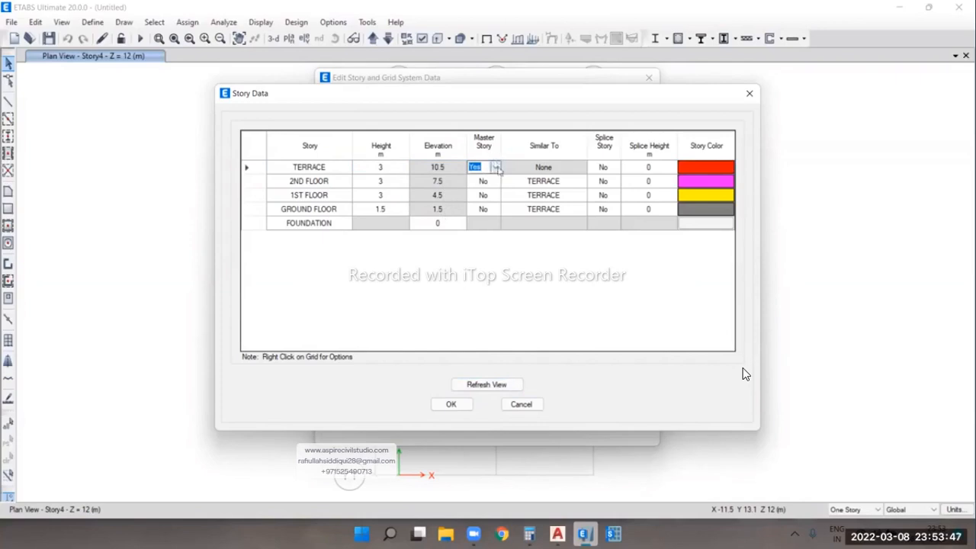
{"action": "left_click", "coordinate": [494, 168]}
{"action": "left_click", "coordinate": [484, 176]}
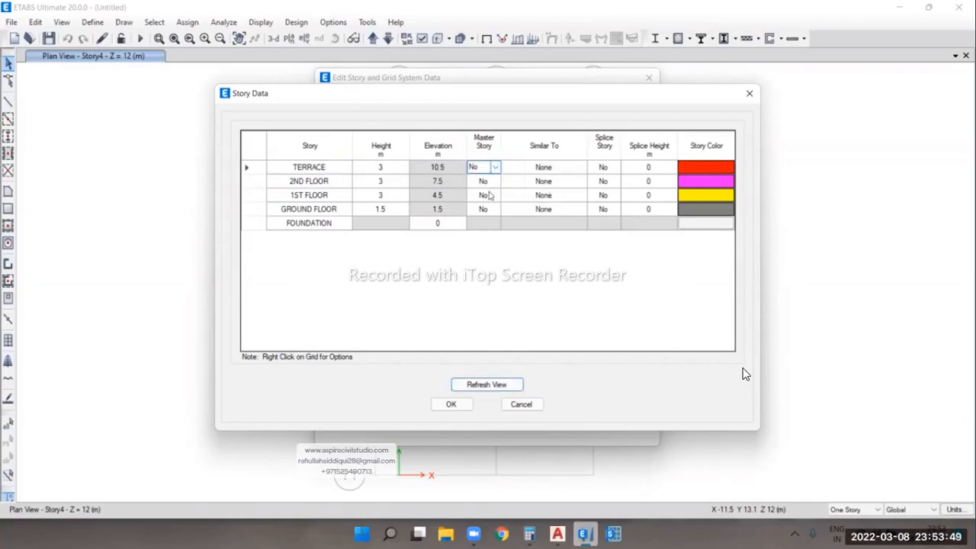
- Make GROUND FLOOR a master story by setting its Master Story option to Yes
{"action": "left_click", "coordinate": [485, 209]}
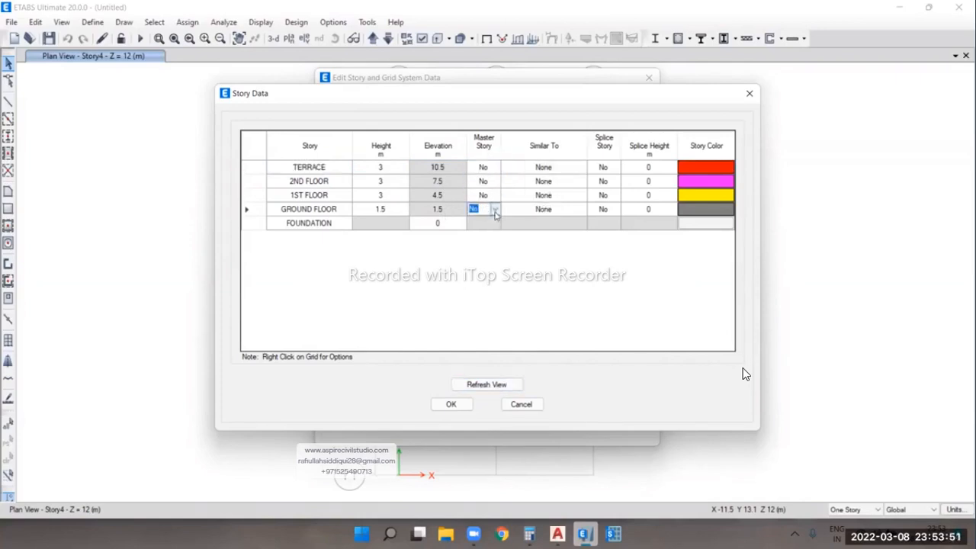
{"action": "left_click", "coordinate": [496, 210]}
{"action": "left_click", "coordinate": [490, 218]}
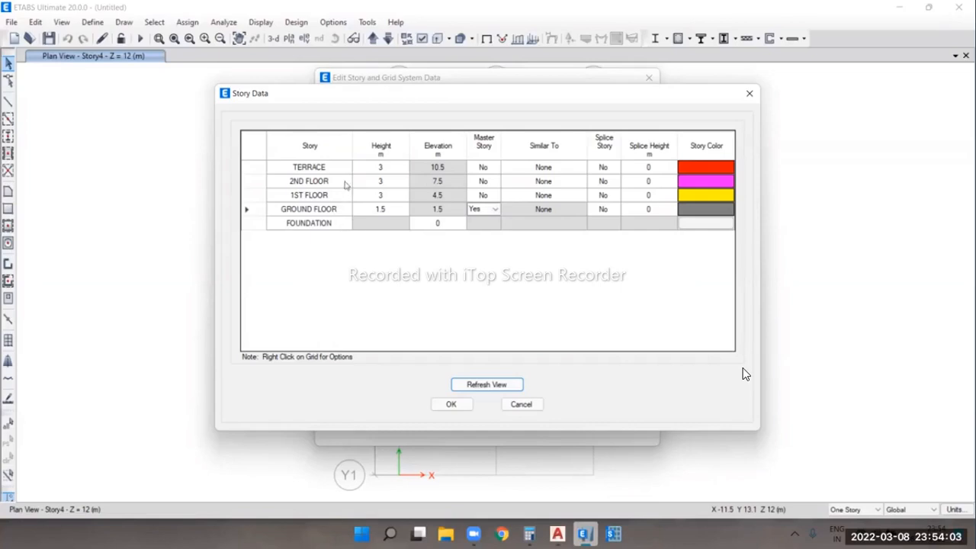
- Make 1ST FLOOR similar to GROUND FLOOR and check the link between the two stories
{"action": "left_click", "coordinate": [496, 196]}
{"action": "left_click", "coordinate": [496, 196]}
{"action": "left_click", "coordinate": [496, 196]}
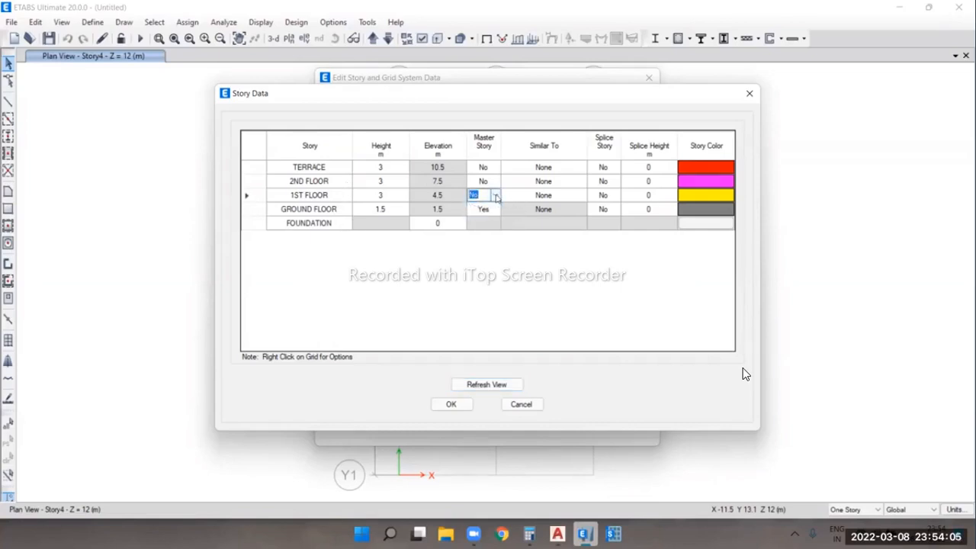
{"action": "left_click", "coordinate": [551, 195]}
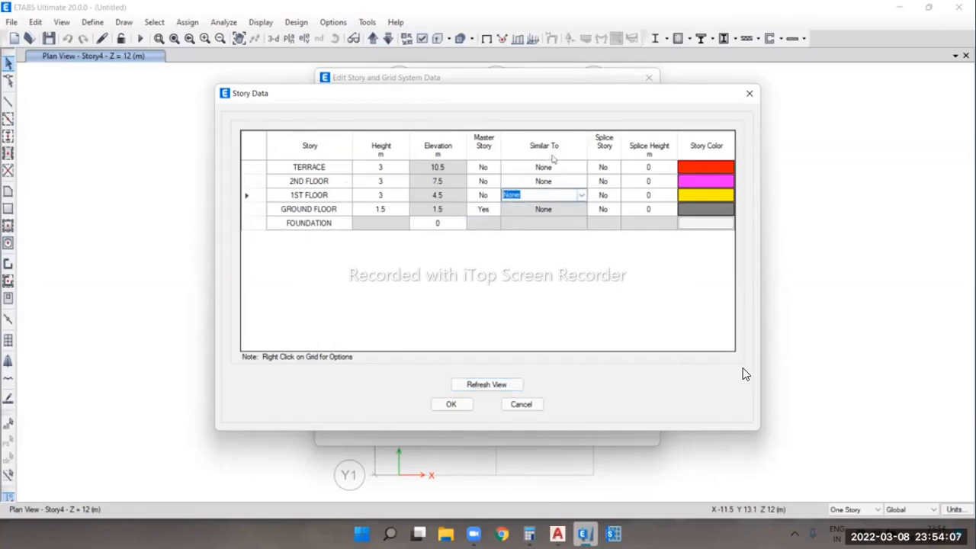
{"action": "left_click", "coordinate": [579, 196]}
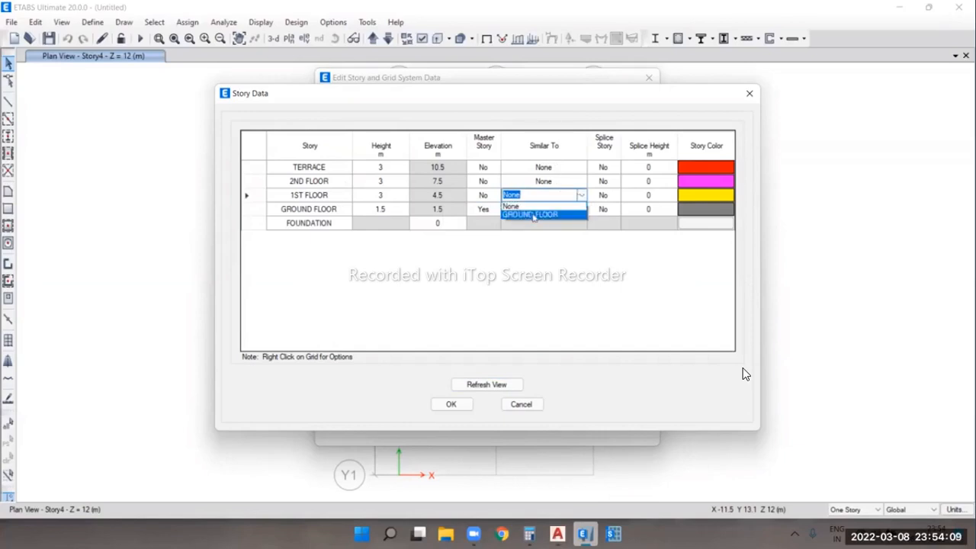
{"action": "left_click", "coordinate": [534, 215]}
{"action": "left_click", "coordinate": [488, 210]}
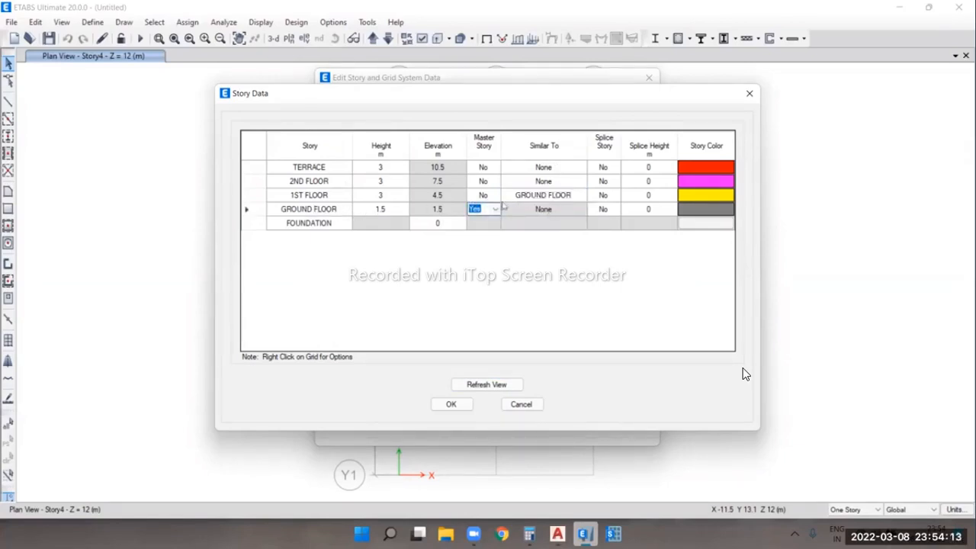
{"action": "left_click", "coordinate": [539, 197]}
{"action": "left_click", "coordinate": [329, 199]}
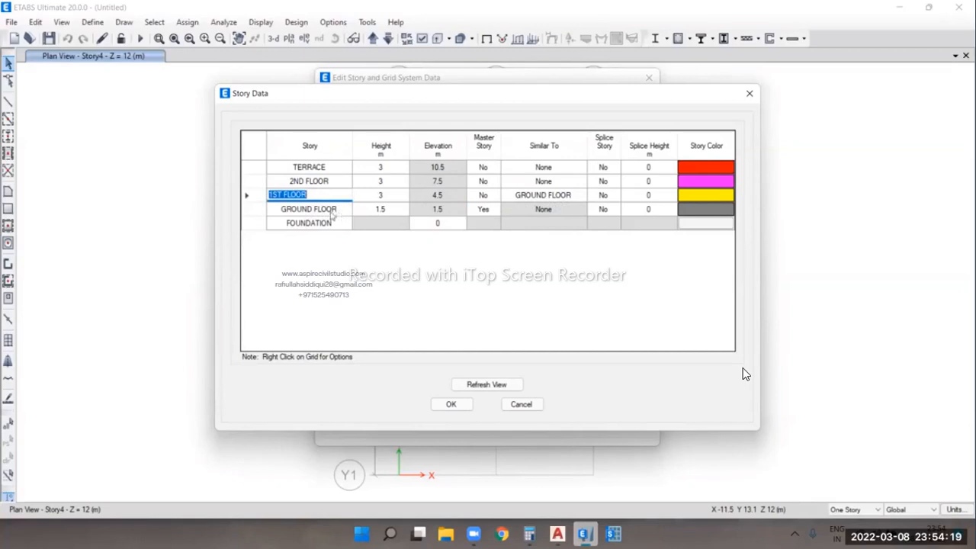
- Reset the Similar To setting of 1ST FLOOR to None and the Master Story option of GROUND FLOOR to No
{"action": "left_click", "coordinate": [547, 196]}
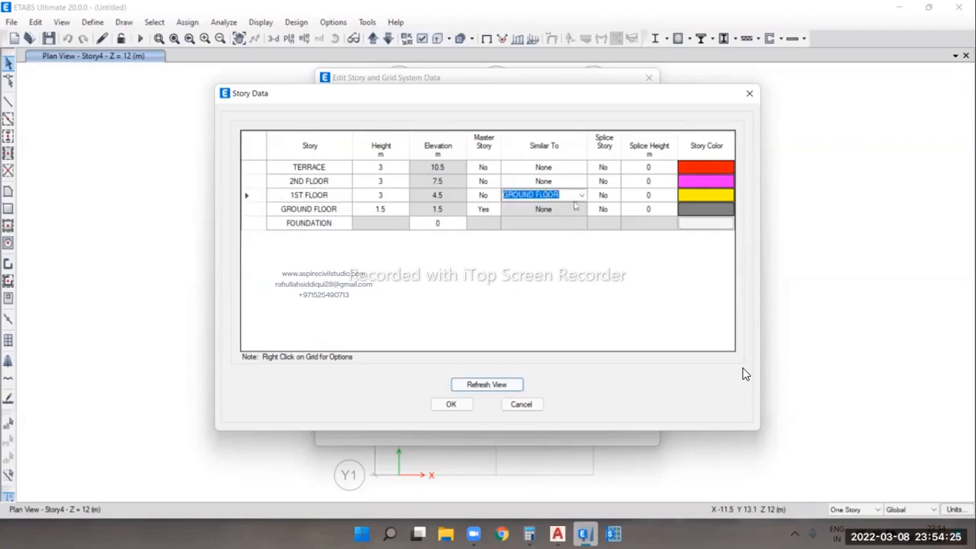
{"action": "left_click", "coordinate": [580, 196]}
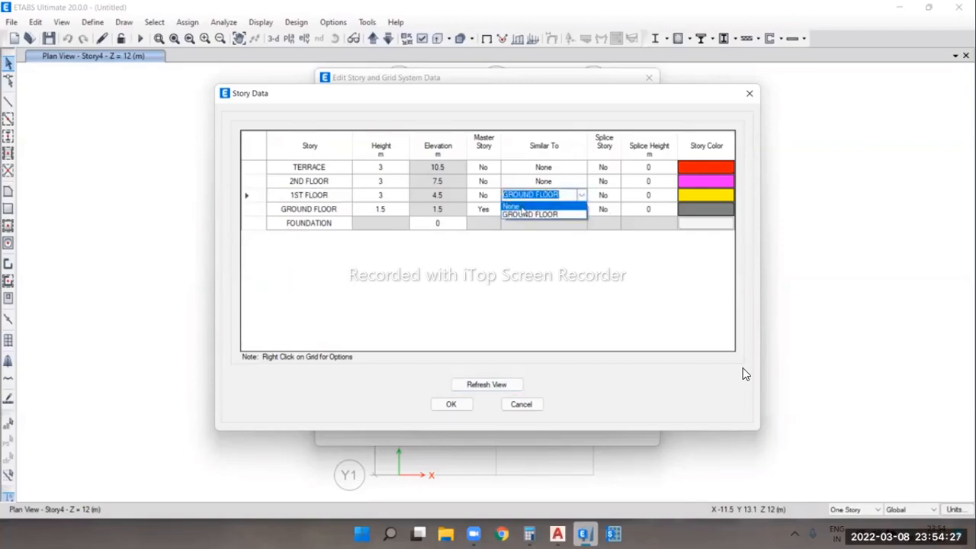
{"action": "left_click", "coordinate": [529, 207]}
{"action": "left_click", "coordinate": [494, 209]}
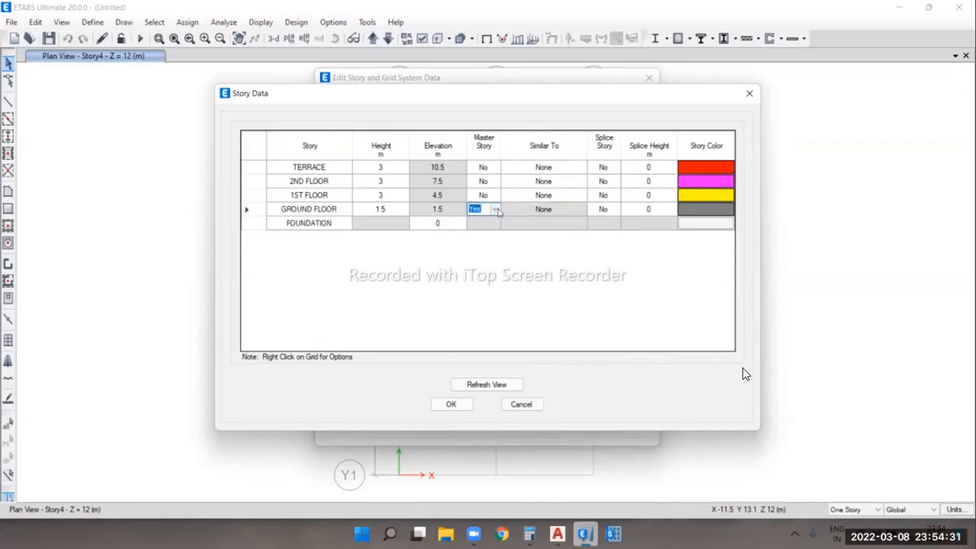
{"action": "left_click", "coordinate": [496, 210]}
{"action": "left_click", "coordinate": [486, 233]}
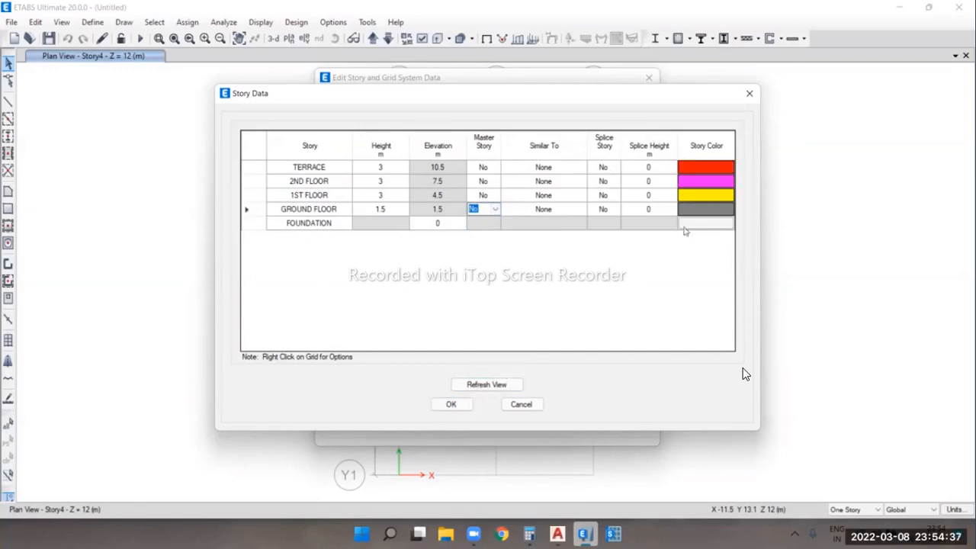
- Apply the edited story data to the model and display it in a 3-D view
{"action": "left_click", "coordinate": [454, 406]}
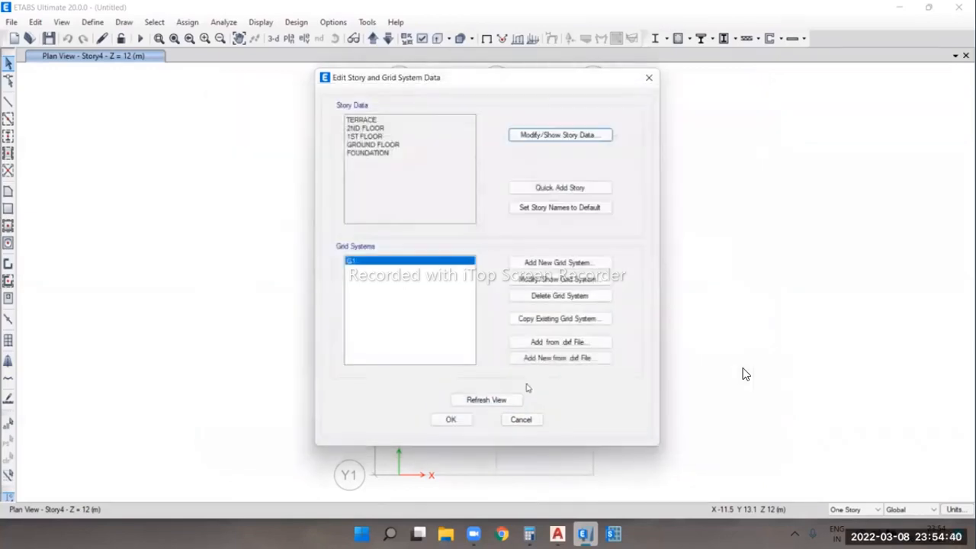
{"action": "left_click", "coordinate": [452, 419]}
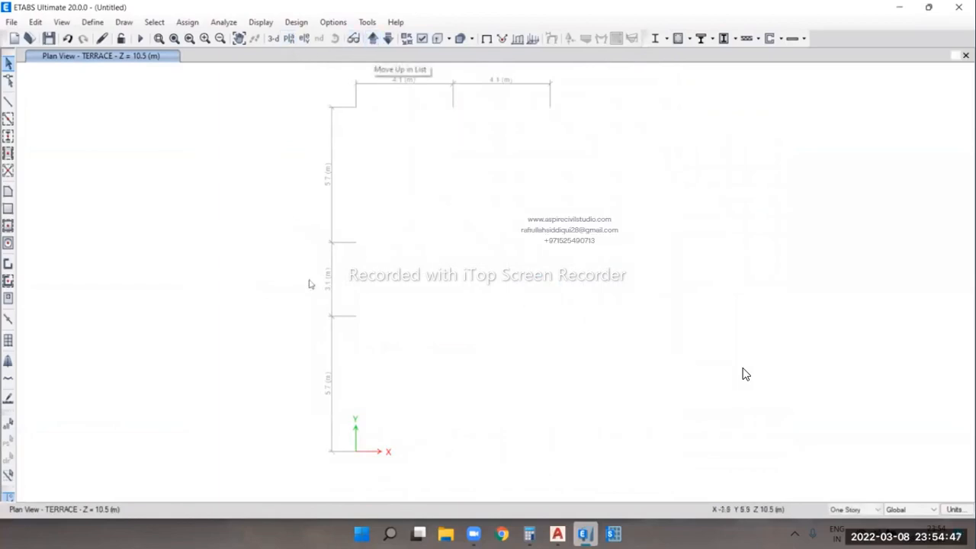
{"action": "left_click", "coordinate": [273, 40]}
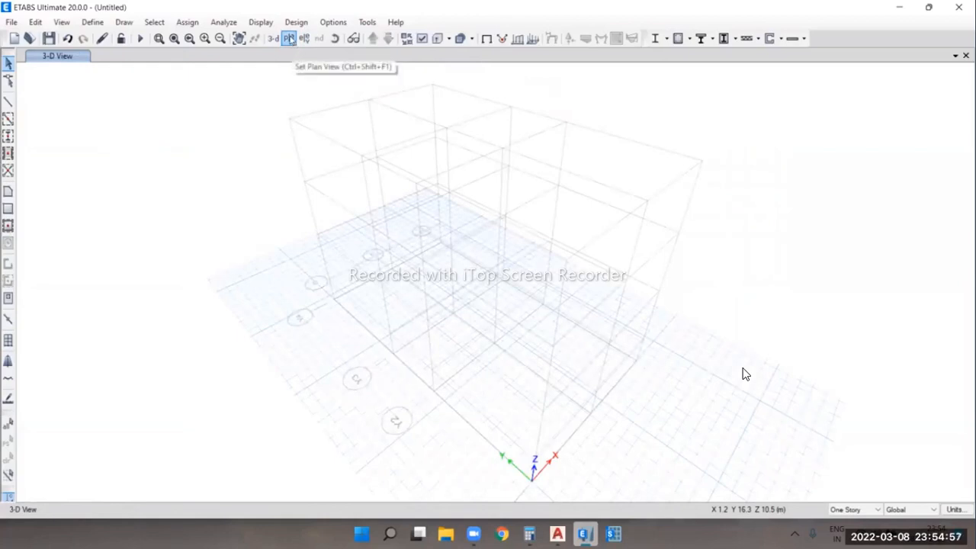
- Display the plan view of the FOUNDATION level and switch it to the GROUND FLOOR level
{"action": "key", "text": "ctrl+shift+F1"}
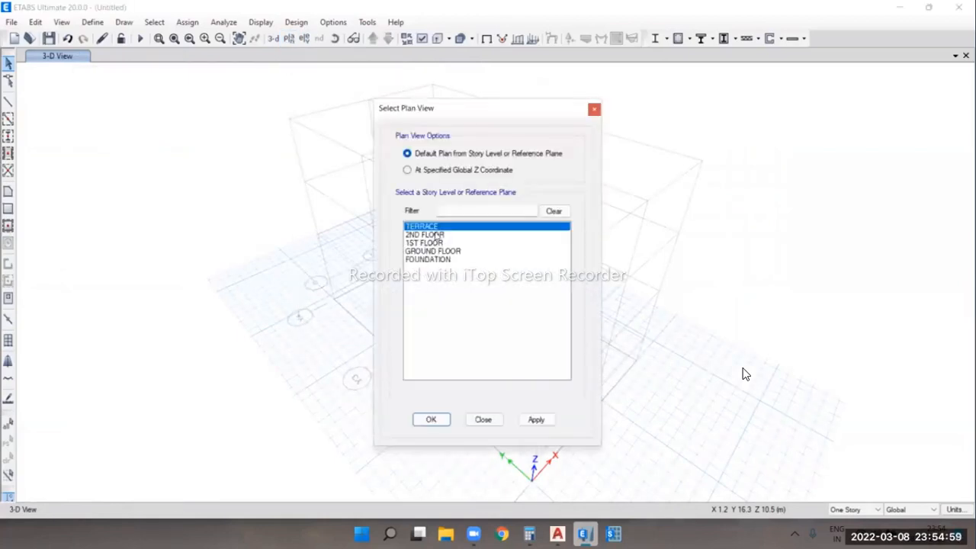
{"action": "left_click", "coordinate": [439, 260]}
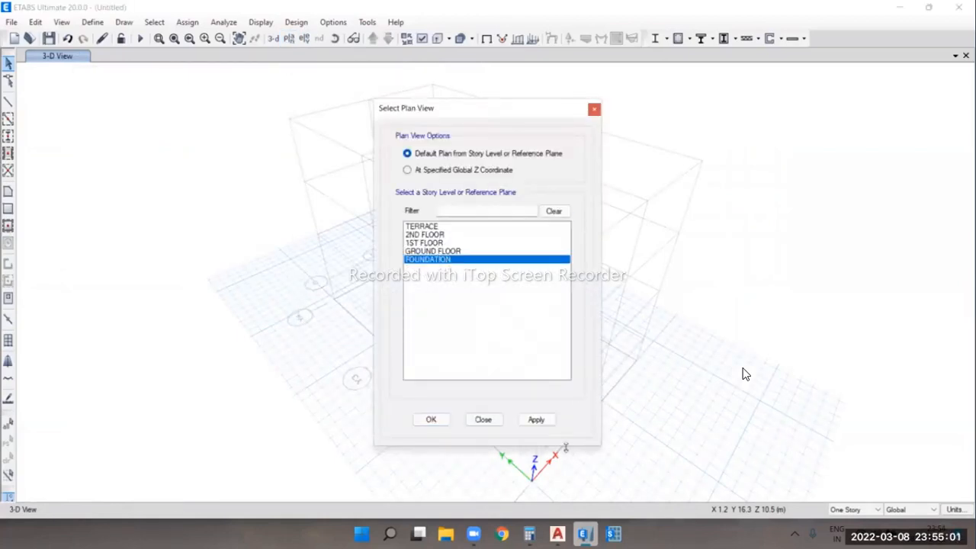
{"action": "left_click", "coordinate": [537, 419]}
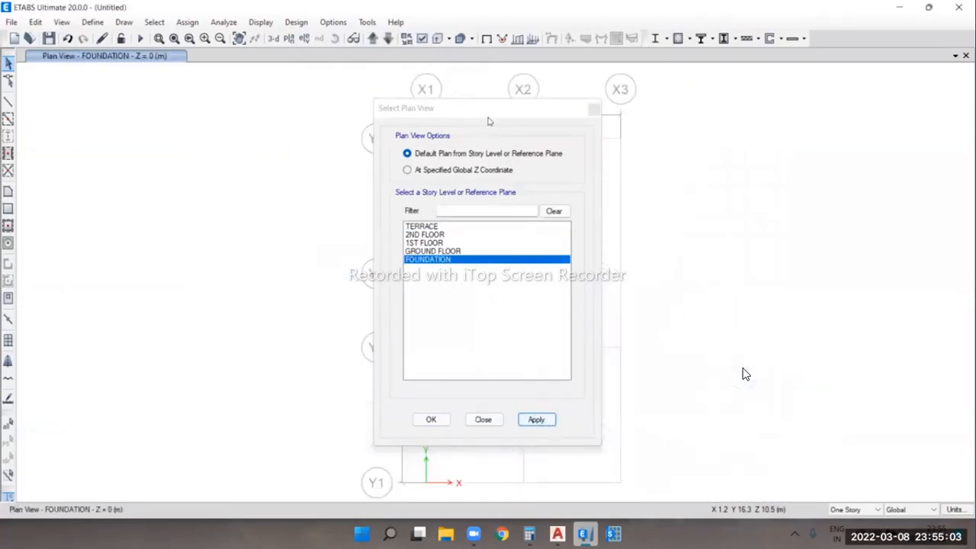
{"action": "left_click", "coordinate": [730, 234]}
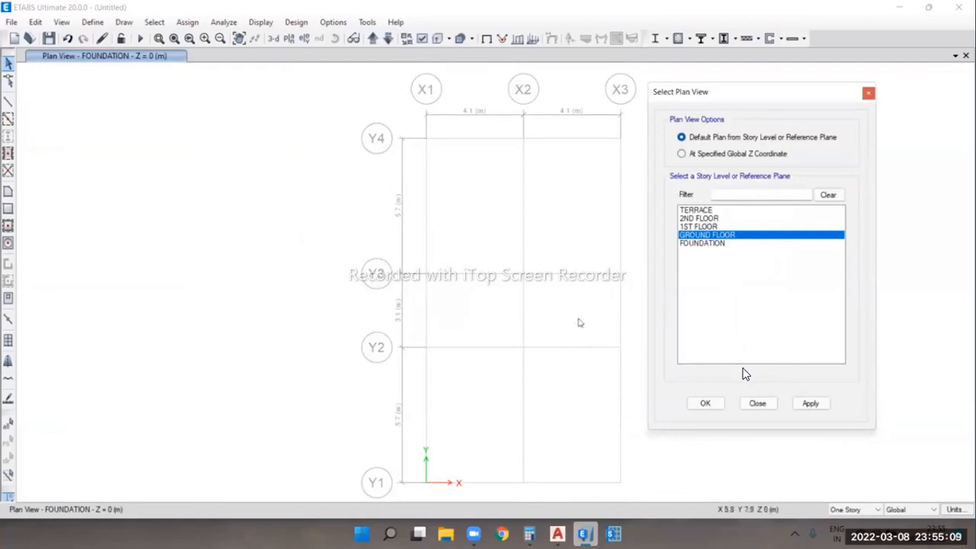
{"action": "middle_click_drag", "start_coordinate": [490, 275], "coordinate": [407, 263]}
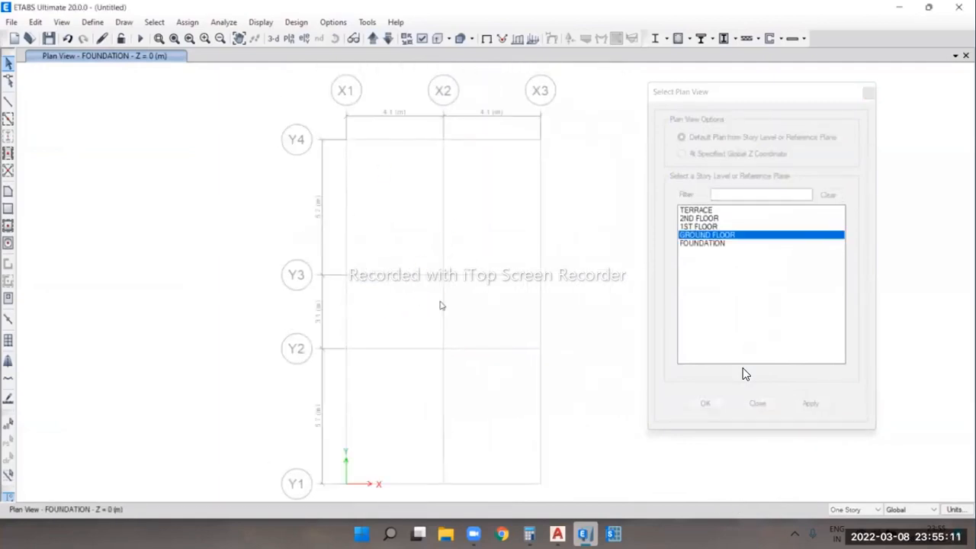
{"action": "left_click", "coordinate": [705, 403]}
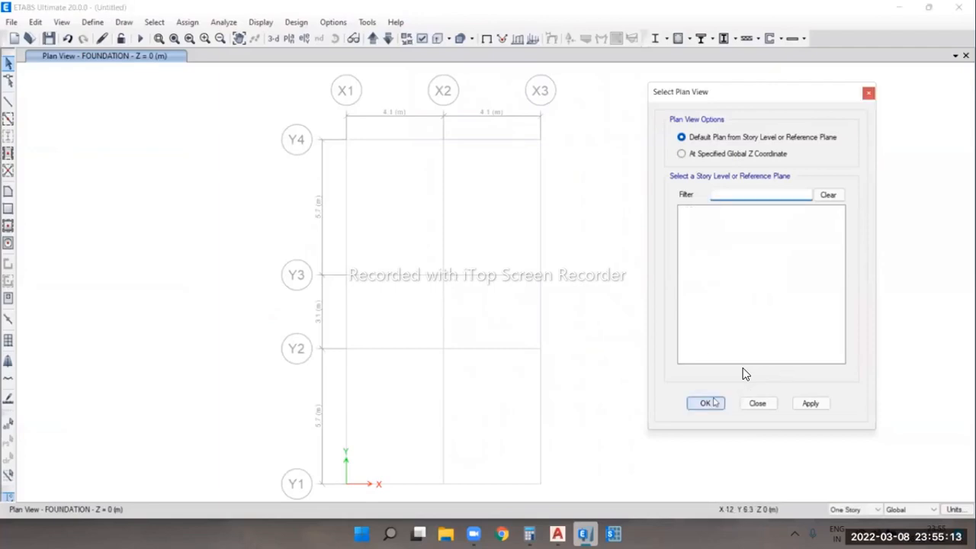
{"action": "mouse_move", "coordinate": [318, 230]}
{"action": "middle_mouse_down"}
{"action": "mouse_move", "coordinate": [353, 227]}
{"action": "mouse_move", "coordinate": [273, 238]}
{"action": "mouse_move", "coordinate": [300, 226]}
{"action": "middle_mouse_up"}
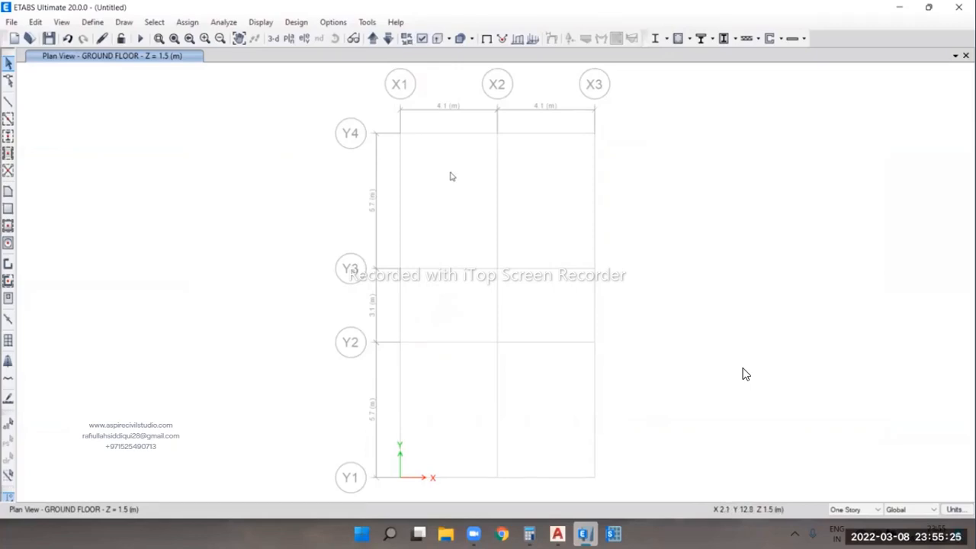
- Arrange ETABS side by side with the G+2 Structural plan in AutoCAD and show the plan's bays around grid Y1 up close
{"action": "key", "text": "super+Right"}
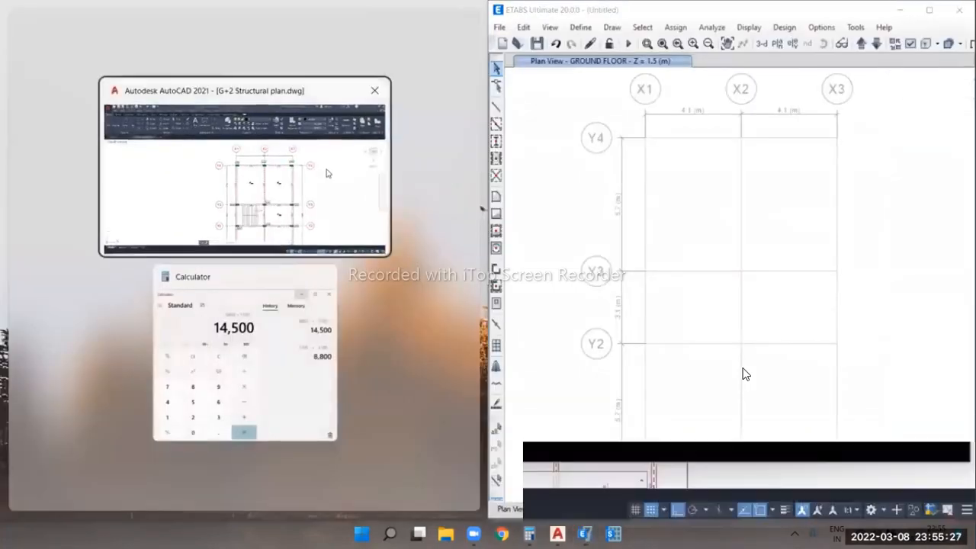
{"action": "key", "text": "Return"}
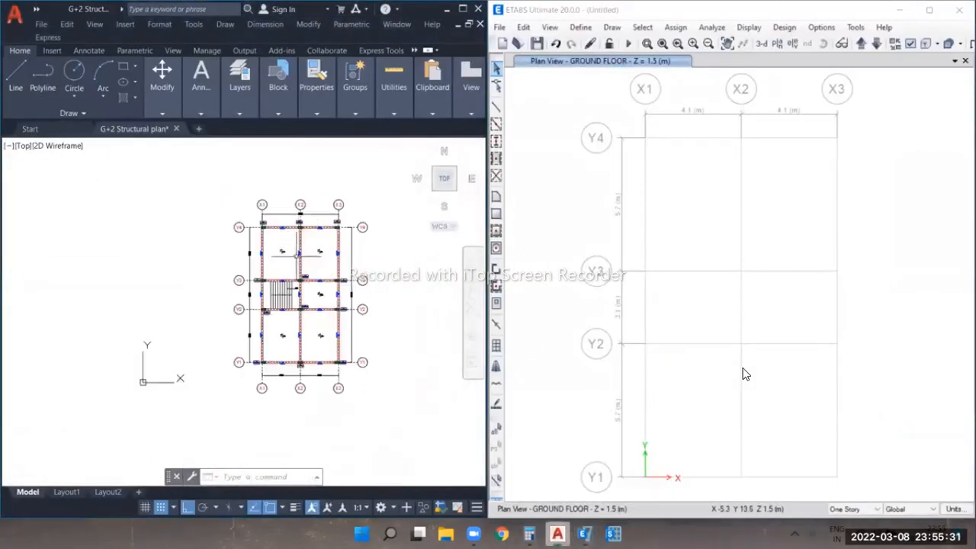
{"action": "scroll", "coordinate": [251, 378], "scroll_direction": "up", "scroll_amount": 5}
{"action": "scroll", "coordinate": [244, 327], "scroll_direction": "down", "scroll_amount": 3}
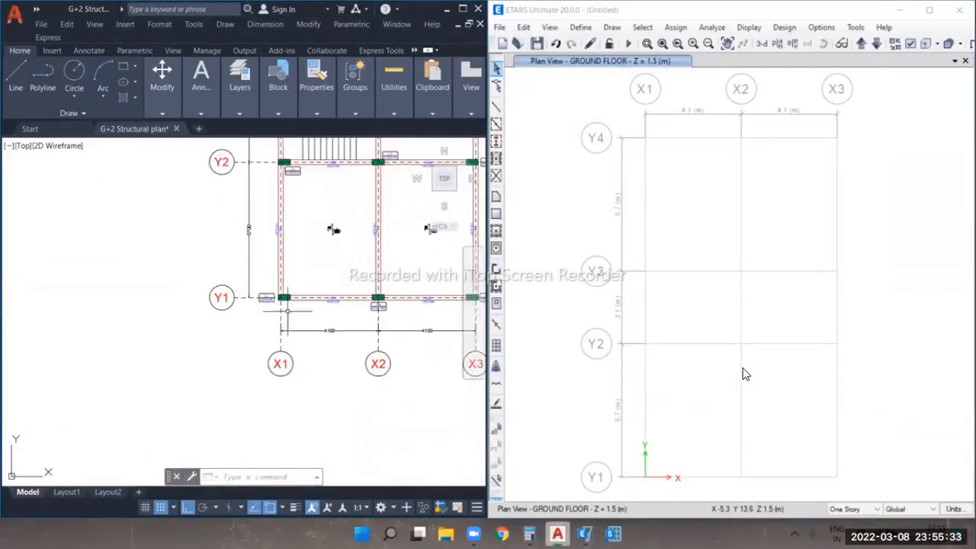
- Compare the X1–X2 and X2–X3 grid spacings in the AutoCAD plan with those in the ETABS plan view
{"action": "scroll", "coordinate": [239, 330], "scroll_direction": "up", "scroll_amount": 4}
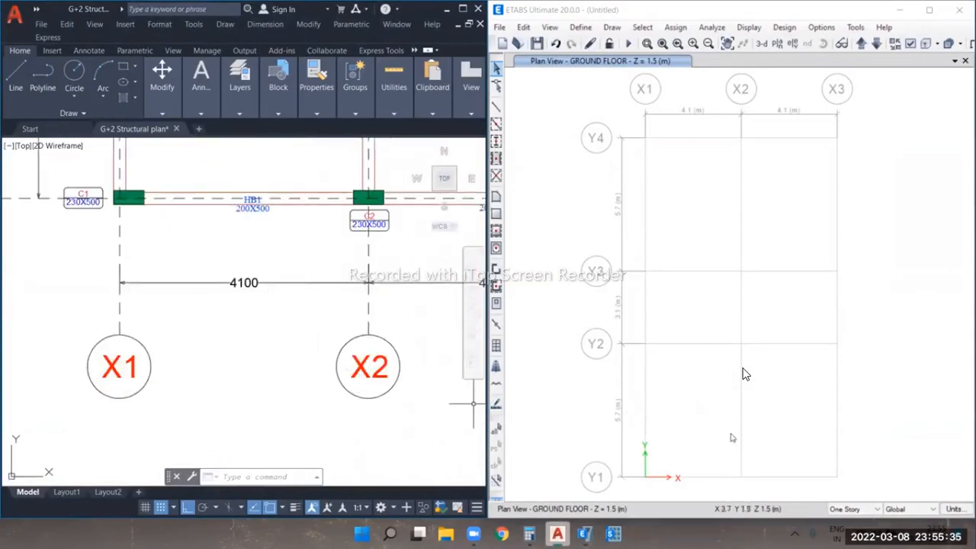
{"action": "middle_click_drag", "start_coordinate": [729, 438], "coordinate": [709, 263]}
{"action": "middle_click_drag", "start_coordinate": [684, 130], "coordinate": [683, 414]}
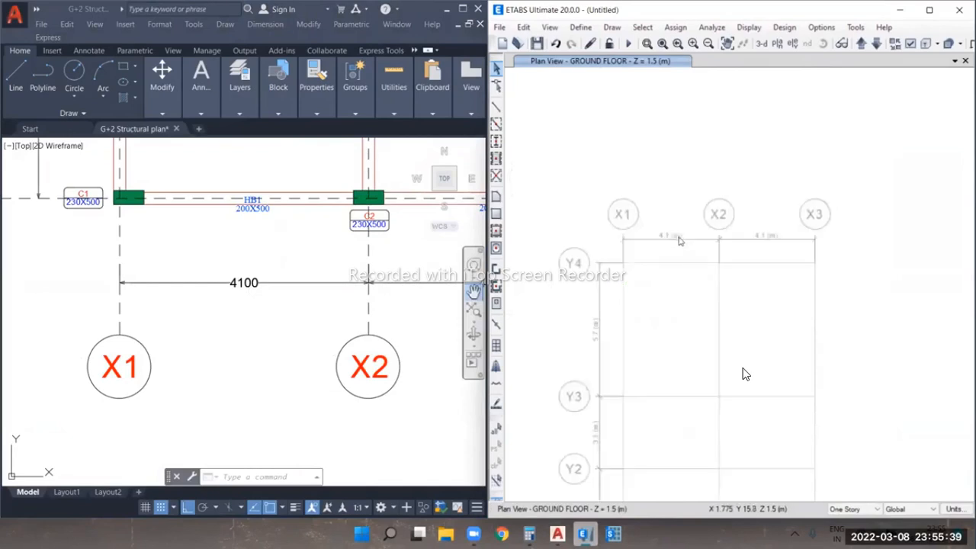
{"action": "scroll", "coordinate": [664, 234], "scroll_direction": "up", "scroll_amount": 3}
{"action": "left_click", "coordinate": [409, 329]}
{"action": "middle_click_drag", "start_coordinate": [410, 329], "coordinate": [170, 305]}
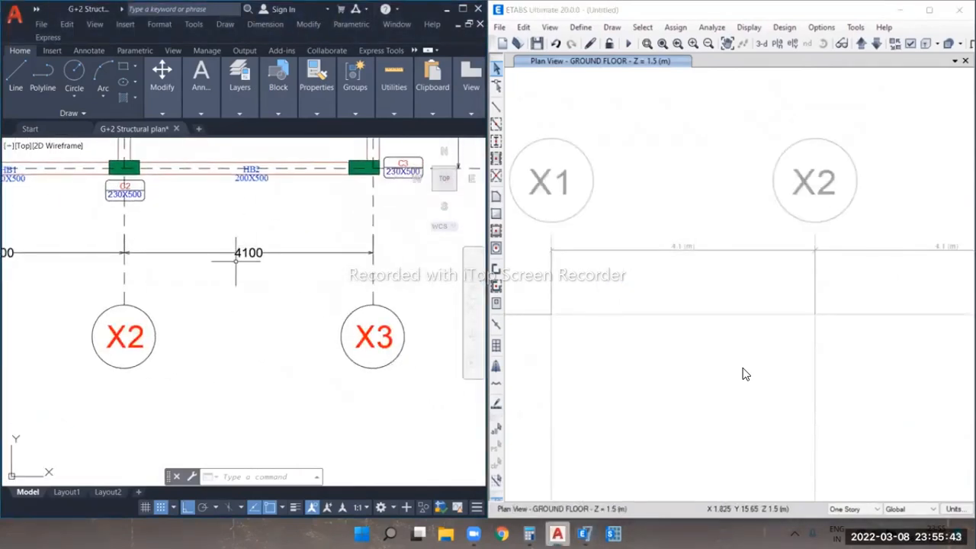
{"action": "middle_click_drag", "start_coordinate": [808, 201], "coordinate": [681, 220]}
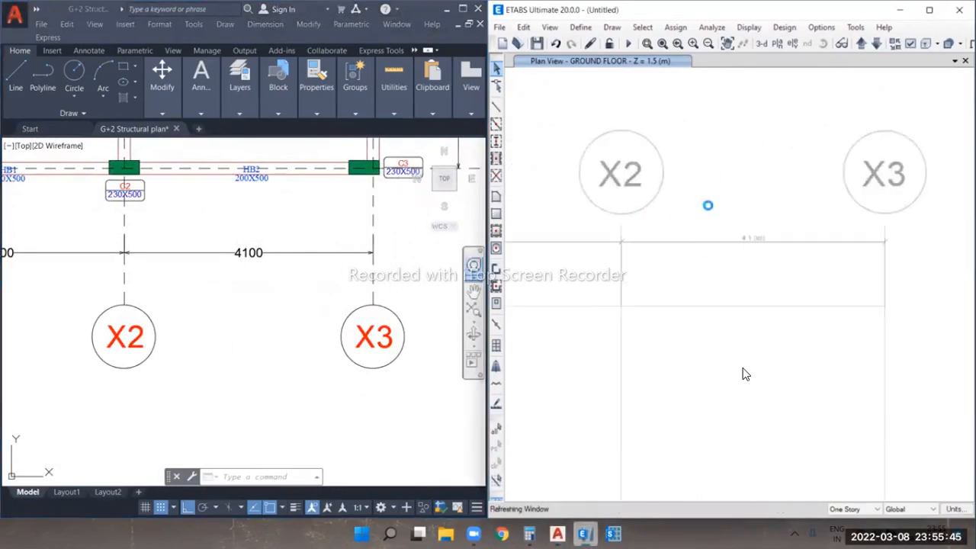
{"action": "scroll", "coordinate": [766, 208], "scroll_direction": "down", "scroll_amount": 3}
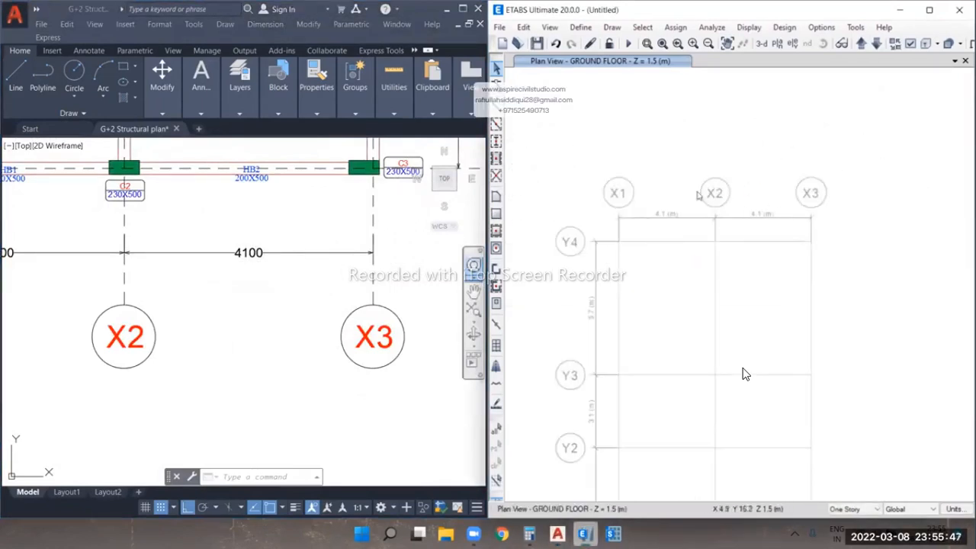
- Compare the grid spacings from Y1 up to Y4 in the AutoCAD plan with those in the ETABS plan view
{"action": "middle_click_drag", "start_coordinate": [689, 342], "coordinate": [716, 180]}
{"action": "left_click", "coordinate": [236, 314]}
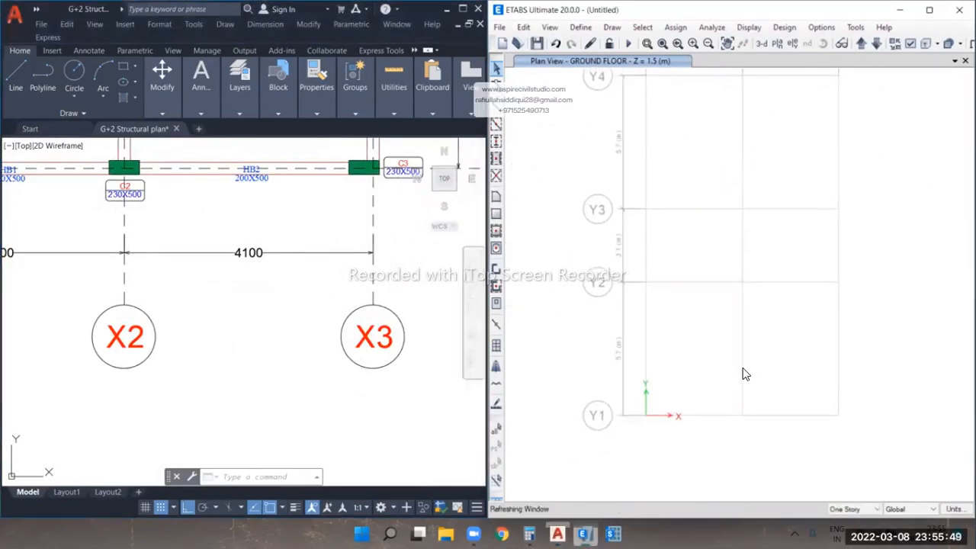
{"action": "scroll", "coordinate": [264, 301], "scroll_direction": "down", "scroll_amount": 6}
{"action": "scroll", "coordinate": [139, 205], "scroll_direction": "up", "scroll_amount": 2}
{"action": "scroll", "coordinate": [191, 305], "scroll_direction": "up", "scroll_amount": 5}
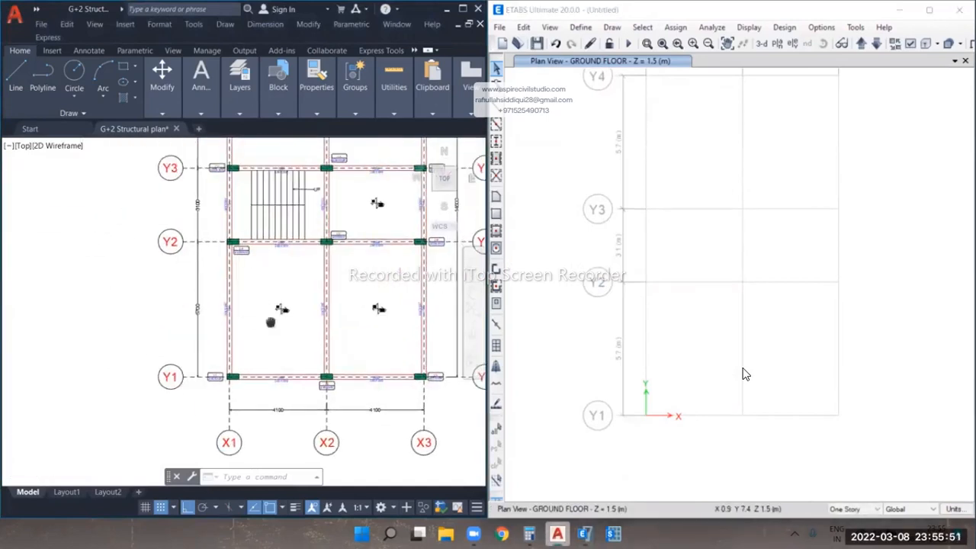
{"action": "scroll", "coordinate": [191, 305], "scroll_direction": "down", "scroll_amount": 3}
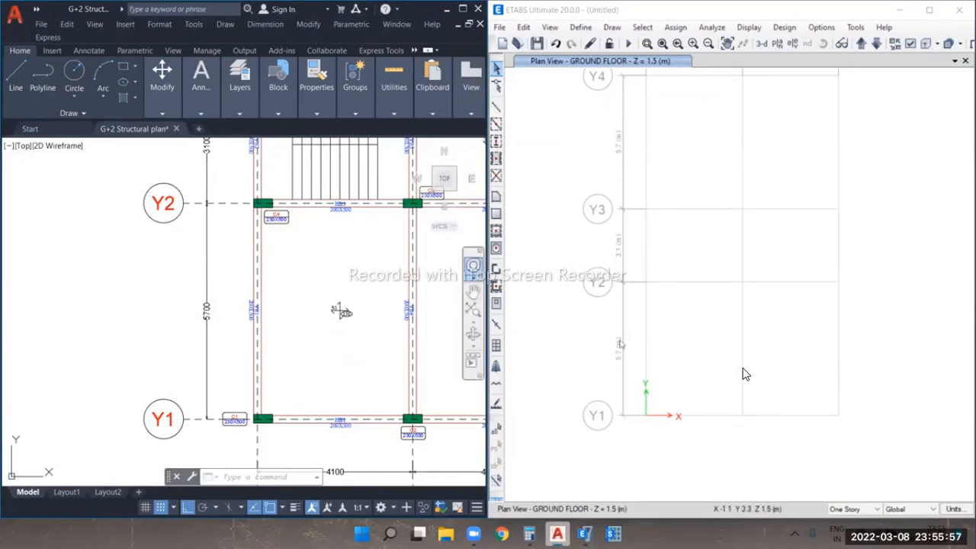
{"action": "left_click", "coordinate": [216, 260]}
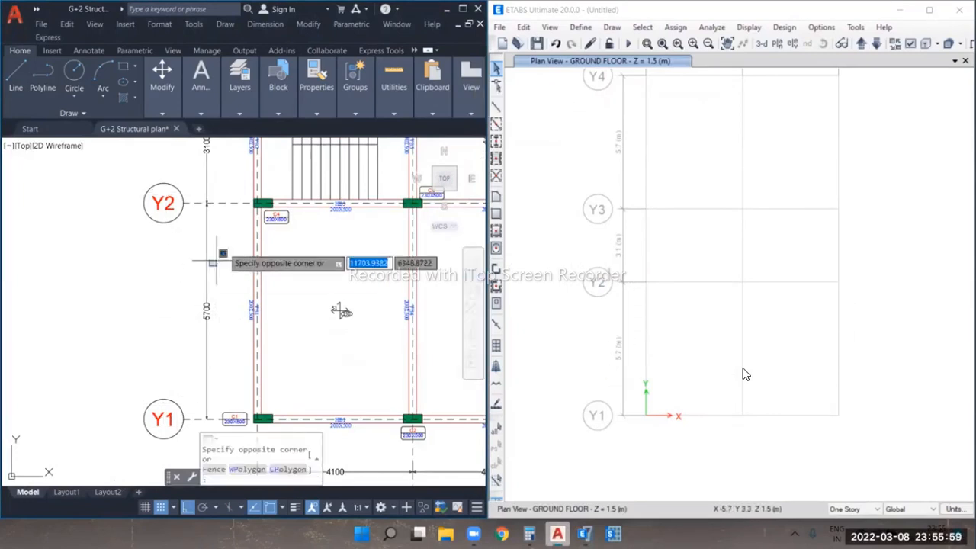
{"action": "left_click", "coordinate": [217, 259]}
{"action": "middle_click_drag", "start_coordinate": [231, 189], "coordinate": [237, 378]}
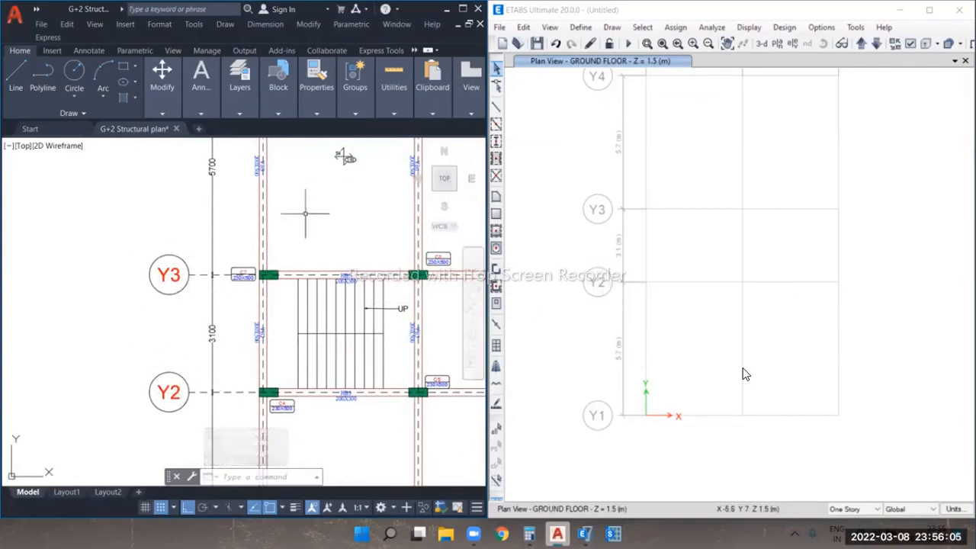
{"action": "middle_click_drag", "start_coordinate": [306, 206], "coordinate": [323, 342]}
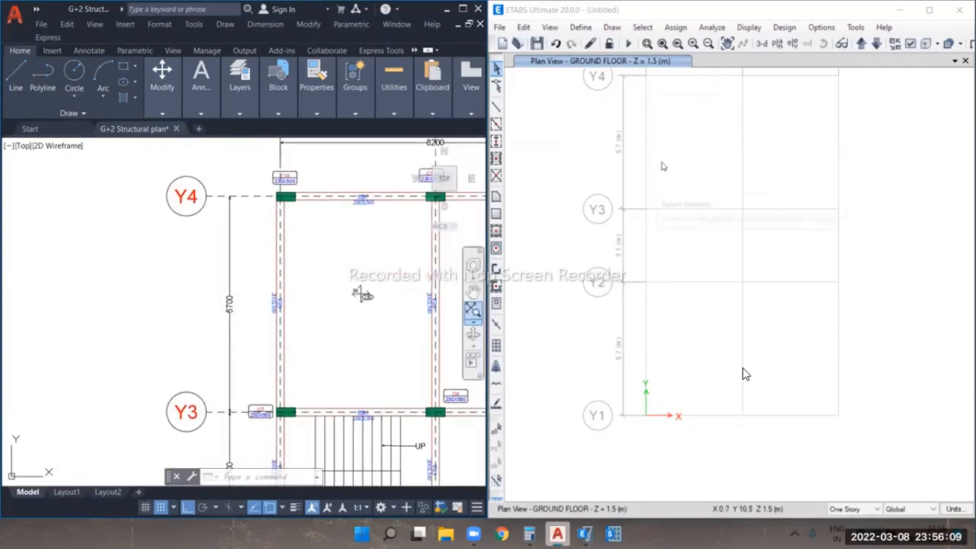
{"action": "middle_click_drag", "start_coordinate": [686, 160], "coordinate": [688, 221]}
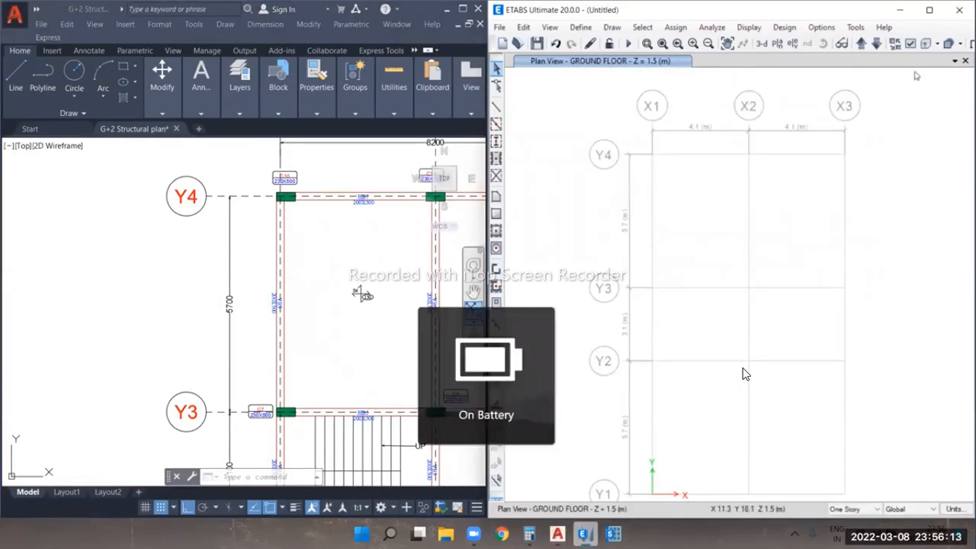
- Maximize the ETABS window and open the material property definitions
{"action": "left_click", "coordinate": [930, 12]}
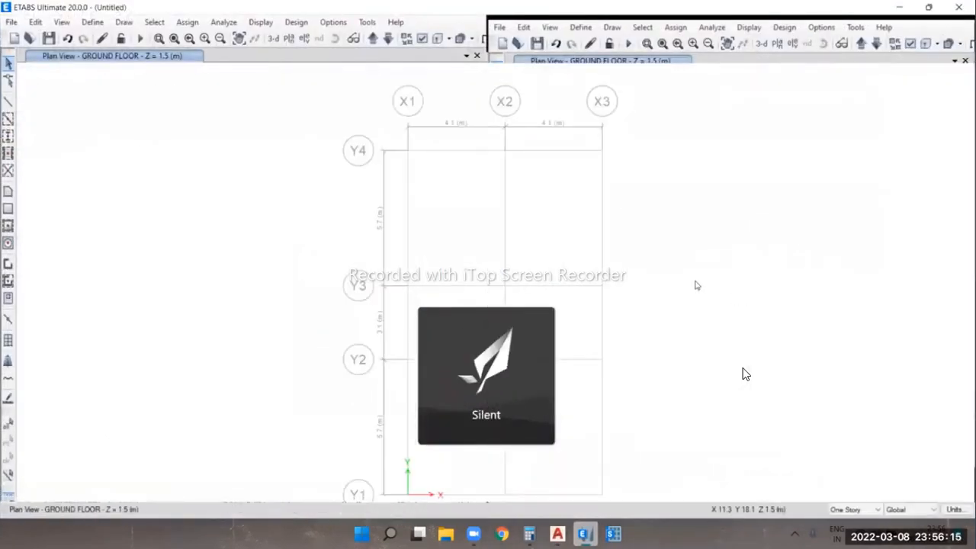
{"action": "middle_click_drag", "start_coordinate": [684, 277], "coordinate": [669, 264]}
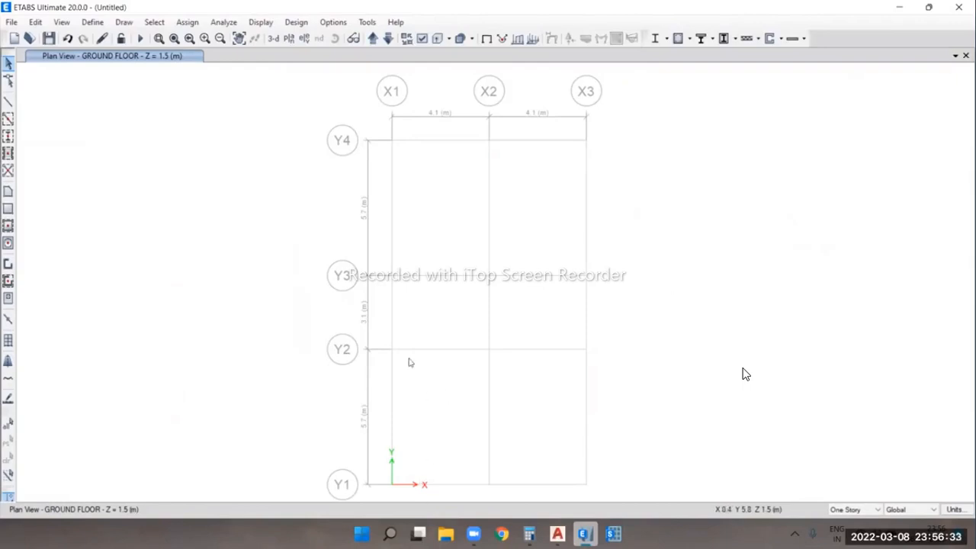
{"action": "left_click", "coordinate": [92, 22]}
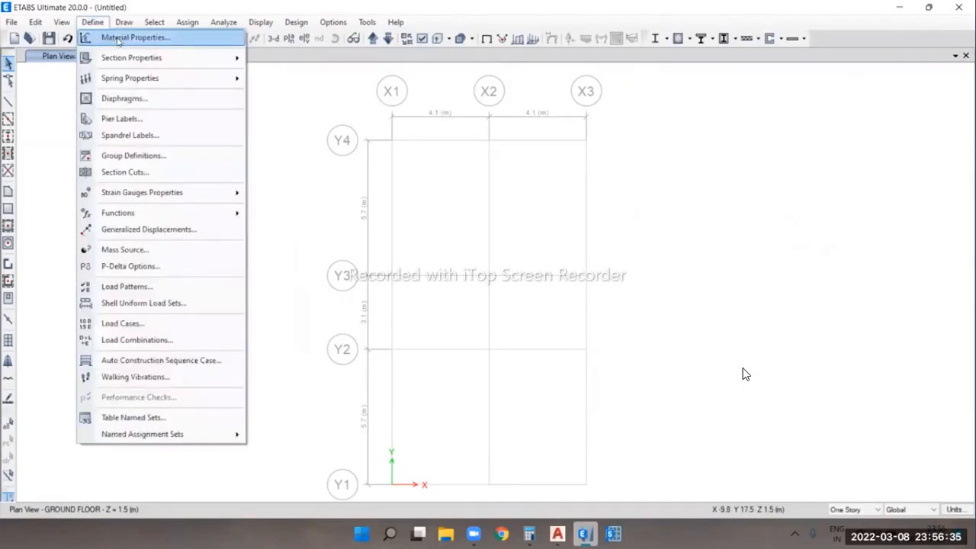
{"action": "left_click", "coordinate": [130, 38]}
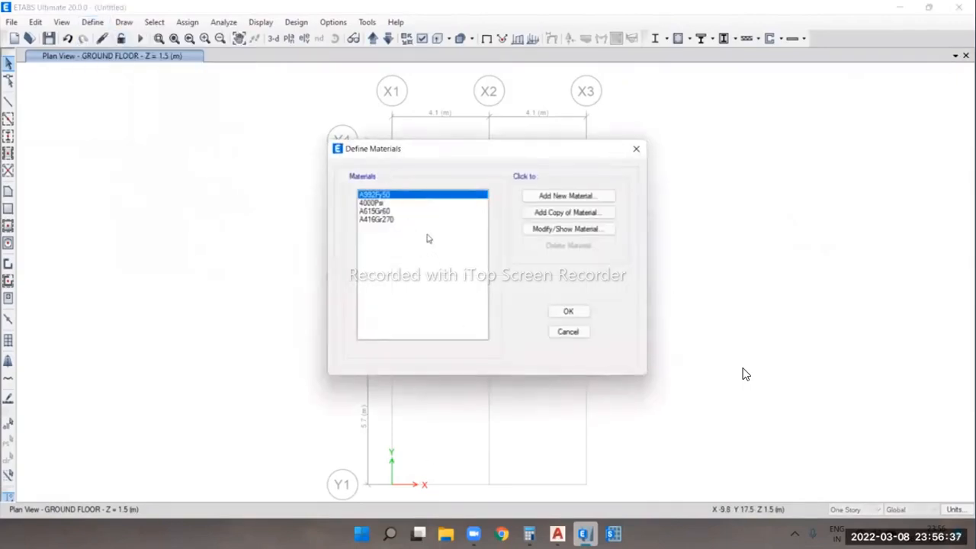
- Review the default materials A992Fy50, 4000Psi, A615Gr60 and A416Gr270 in the materials list
{"action": "left_click", "coordinate": [407, 212]}
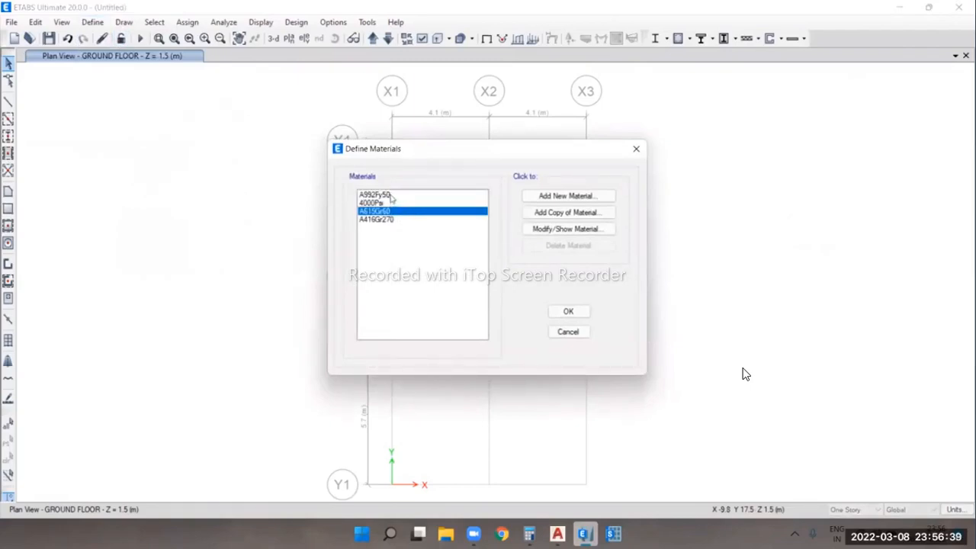
{"action": "left_click", "coordinate": [395, 219]}
{"action": "left_click", "coordinate": [393, 195]}
{"action": "left_click", "coordinate": [394, 219]}
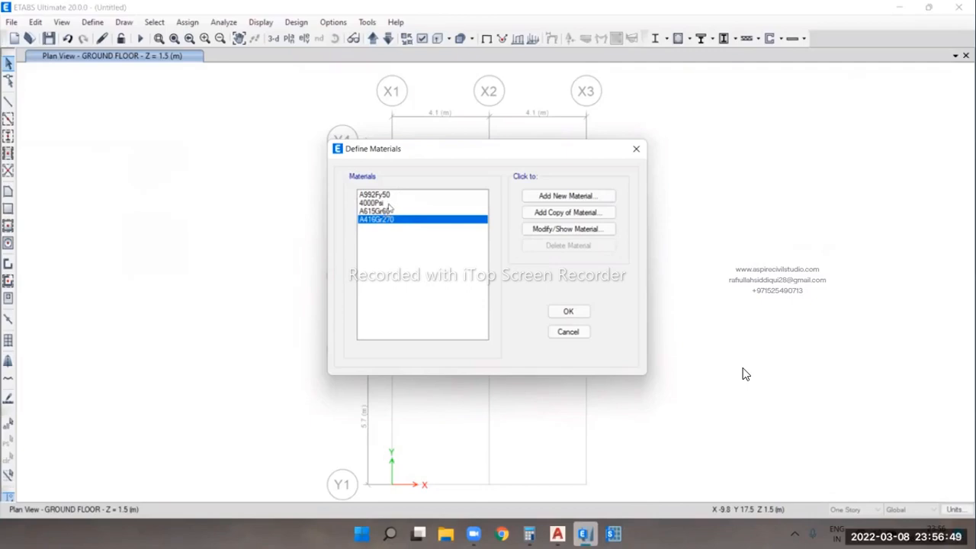
{"action": "left_click", "coordinate": [379, 203]}
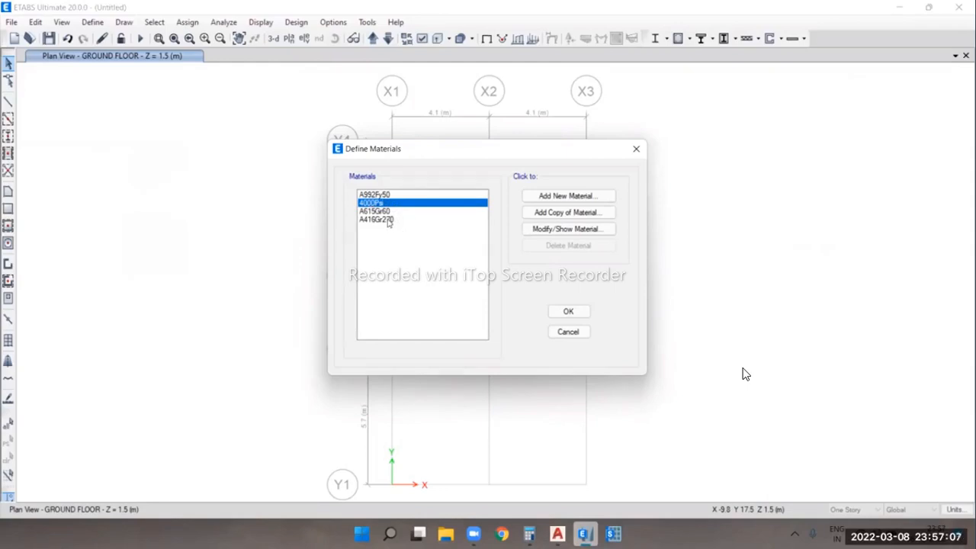
{"action": "left_click", "coordinate": [387, 221]}
{"action": "key", "text": "Up"}
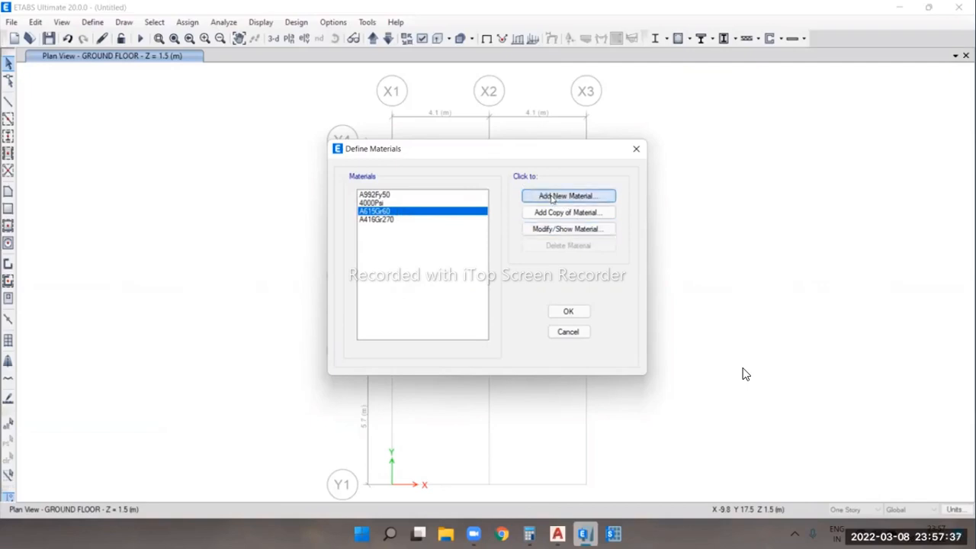
- Start a new material with region United States and type Steel, and examine the grades offered for ASTM A992
{"action": "left_click", "coordinate": [580, 196]}
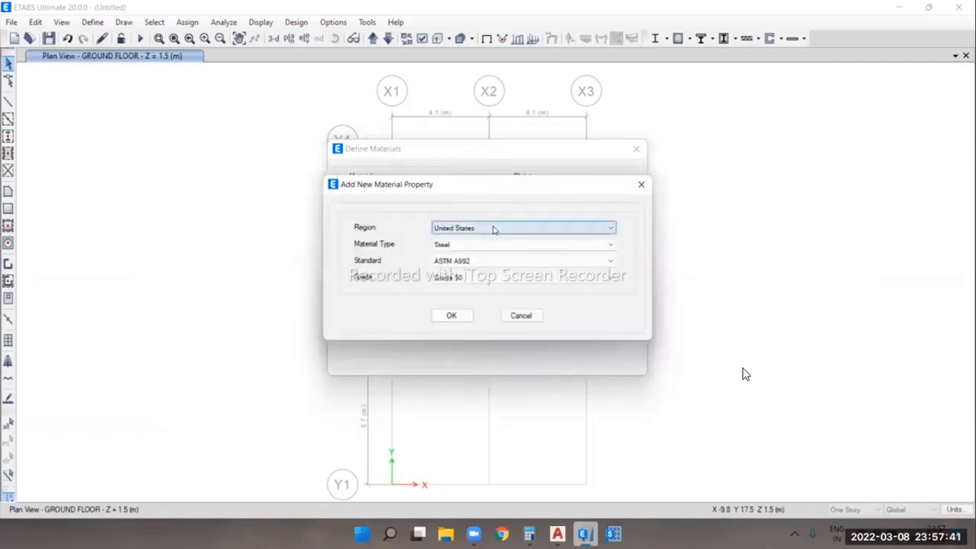
{"action": "left_click", "coordinate": [495, 228]}
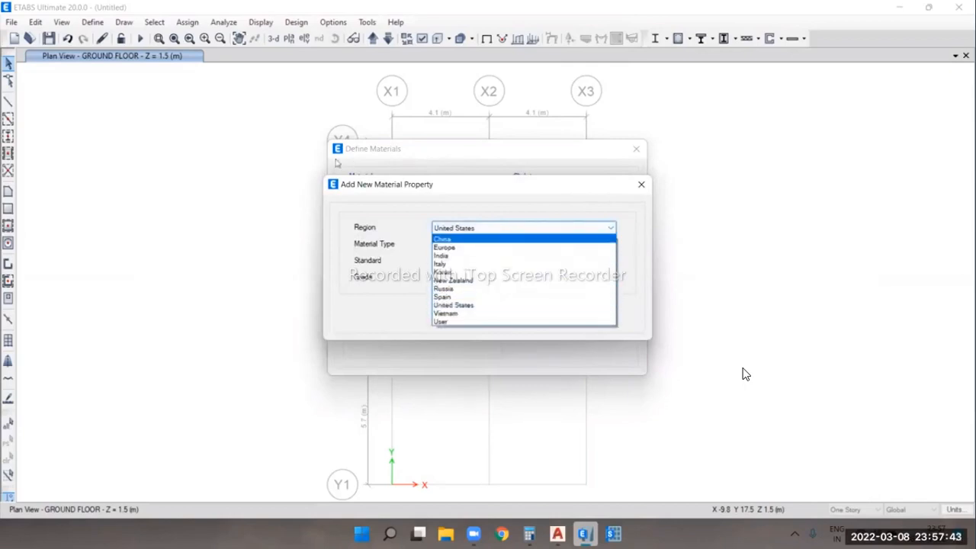
{"action": "left_click", "coordinate": [461, 305]}
{"action": "left_click", "coordinate": [462, 243]}
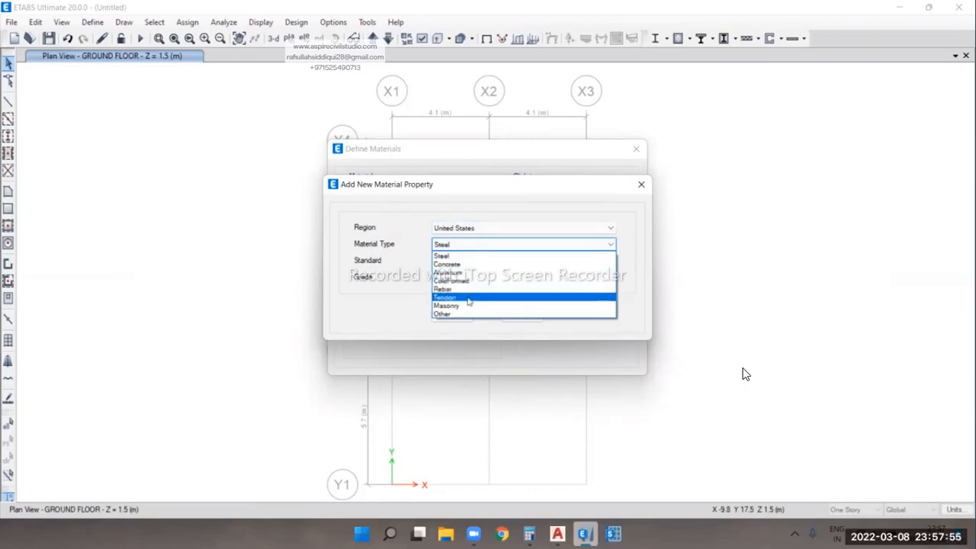
{"action": "left_click", "coordinate": [457, 256]}
{"action": "left_click", "coordinate": [461, 277]}
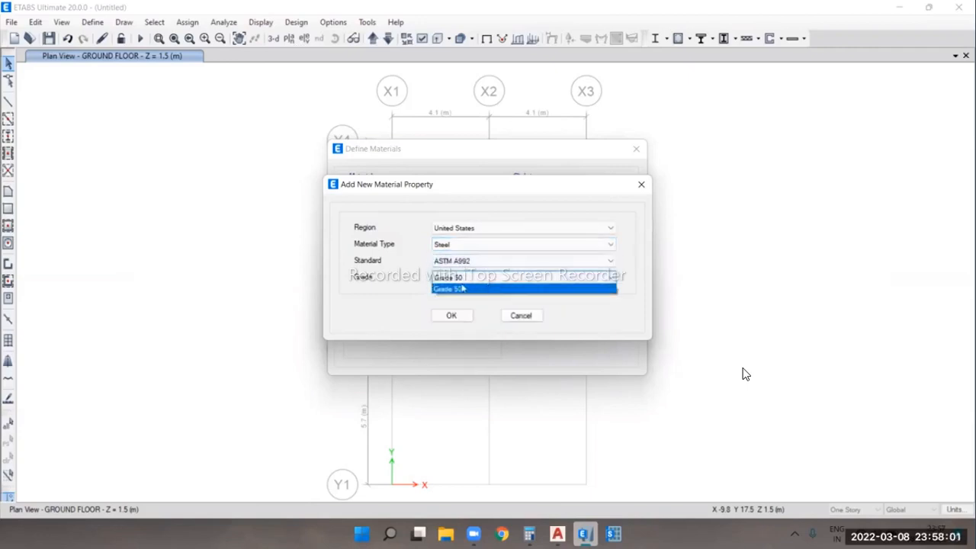
{"action": "left_click", "coordinate": [479, 244]}
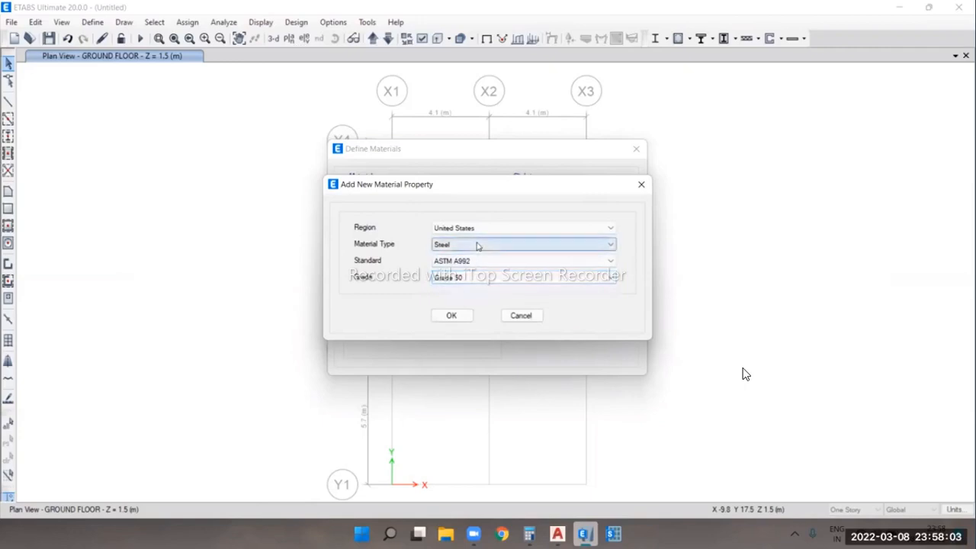
- Try the Rebar material type with standard ASTM A615 and Grade 60, and cancel the new material
{"action": "left_click", "coordinate": [479, 244]}
{"action": "left_click", "coordinate": [462, 290]}
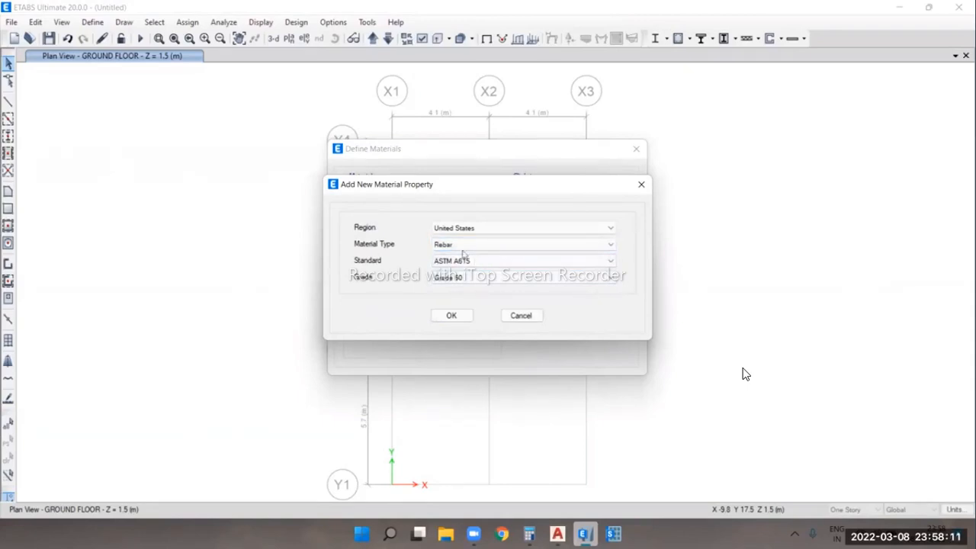
{"action": "left_click", "coordinate": [479, 262]}
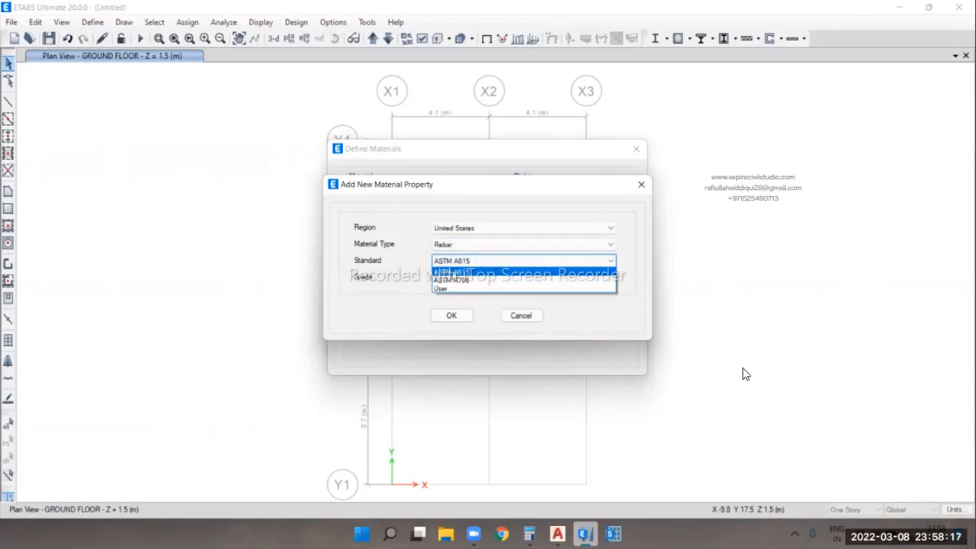
{"action": "key", "text": "Return"}
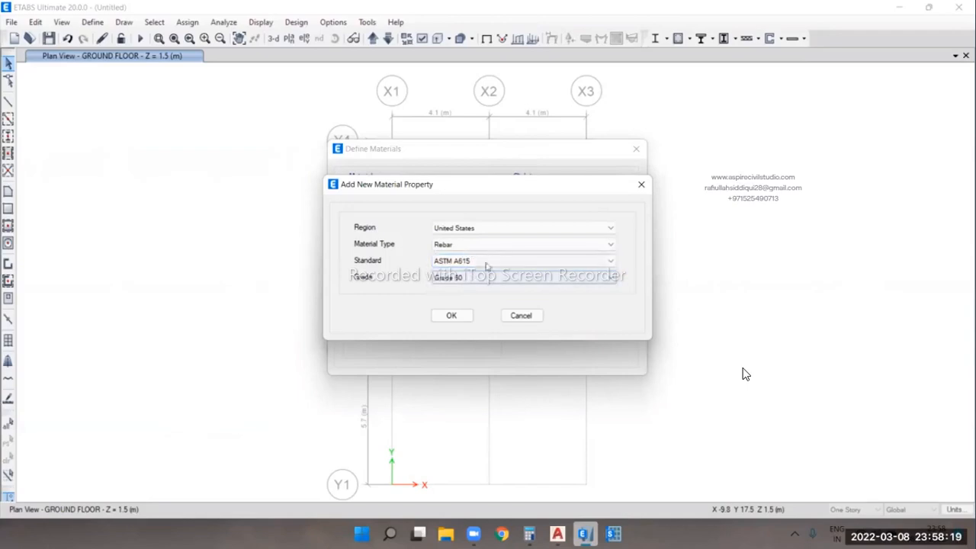
{"action": "left_click", "coordinate": [467, 278]}
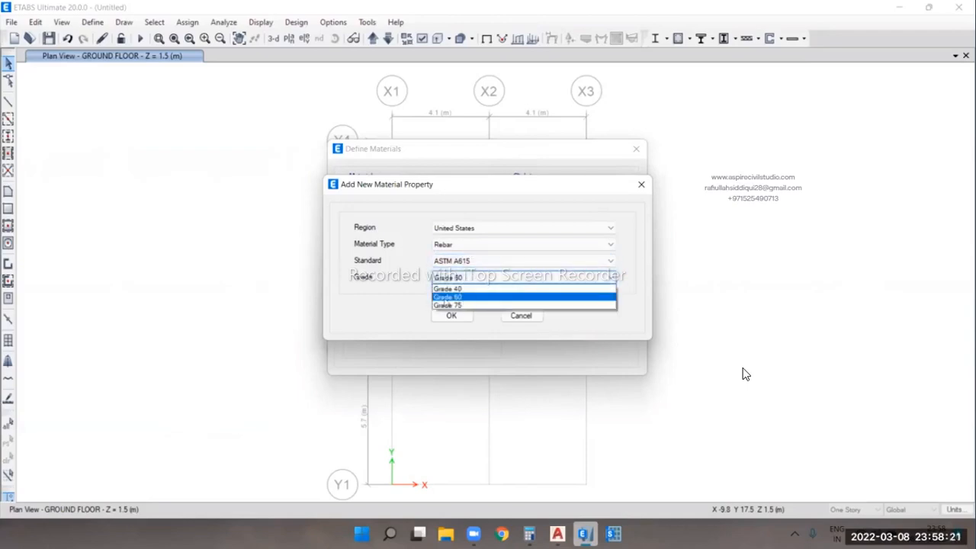
{"action": "left_click", "coordinate": [463, 297]}
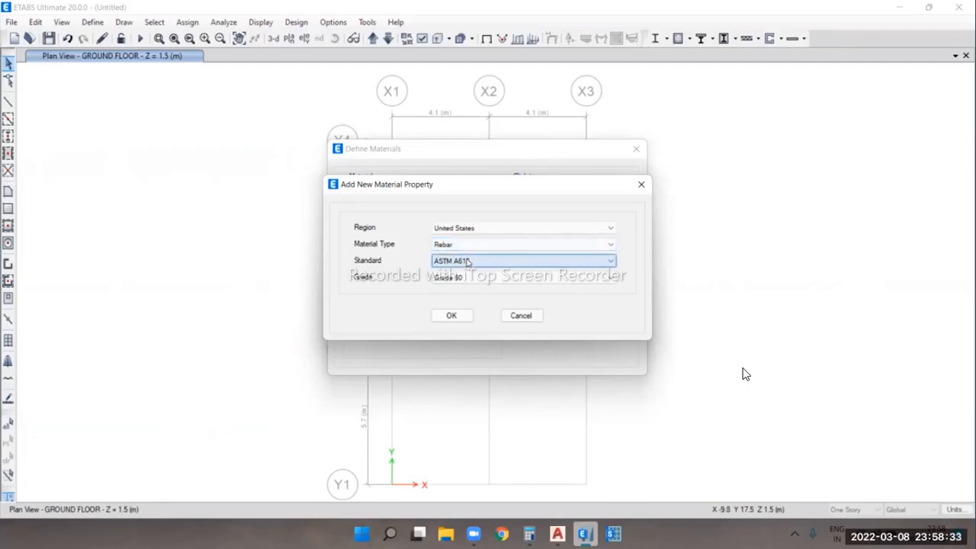
{"action": "left_click", "coordinate": [478, 281]}
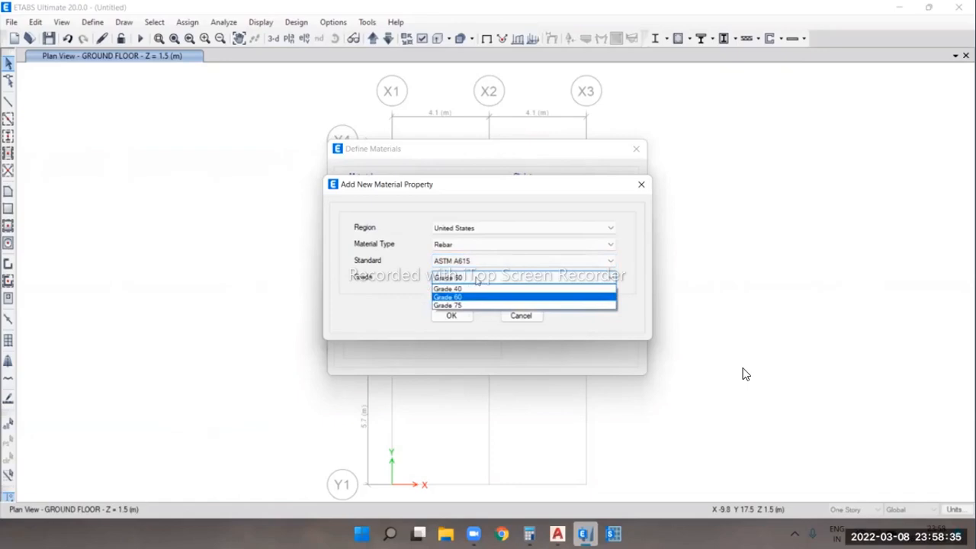
{"action": "left_click", "coordinate": [478, 280]}
{"action": "left_click_drag", "start_coordinate": [463, 189], "coordinate": [639, 175]}
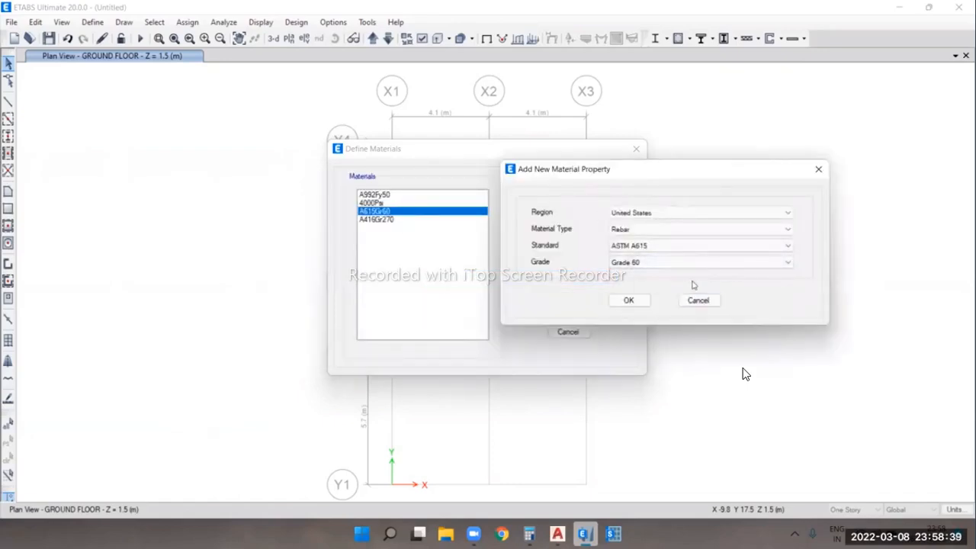
{"action": "left_click", "coordinate": [697, 301]}
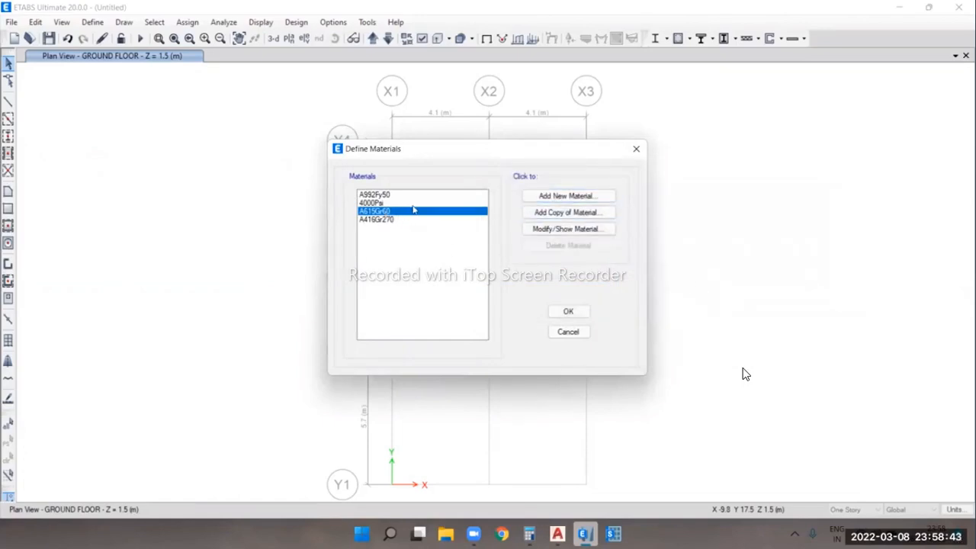
- Point out the 4000Psi concrete in the materials list and select the A615Gr60 rebar material
{"action": "left_click", "coordinate": [373, 204]}
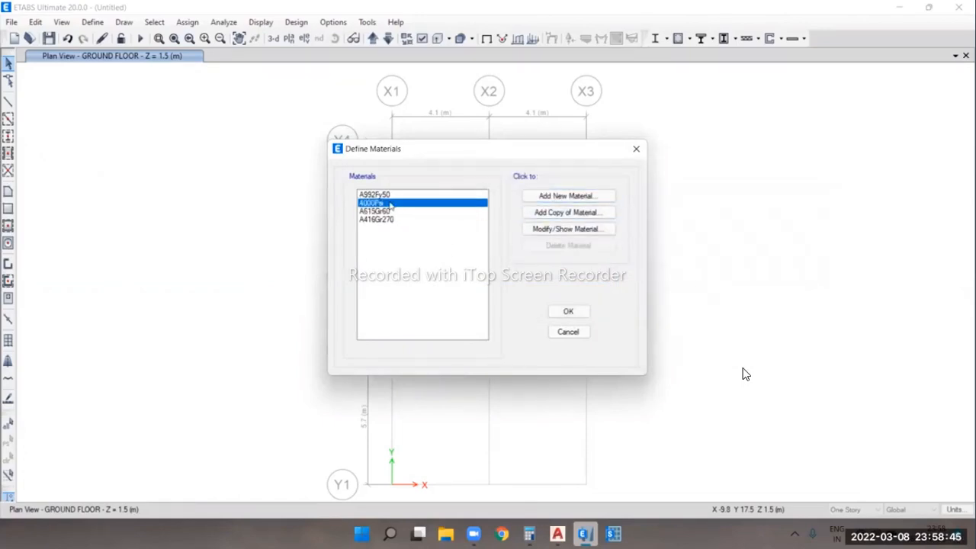
{"action": "left_click", "coordinate": [385, 211]}
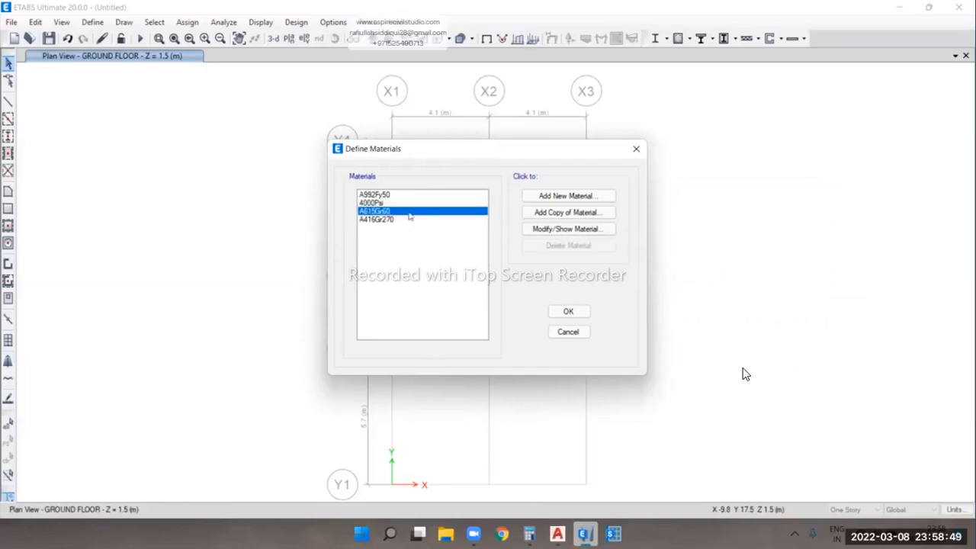
- Point out the 4000Psi concrete and A615Gr60 rebar in the materials list, and accept the material definitions
{"action": "left_click", "coordinate": [387, 203]}
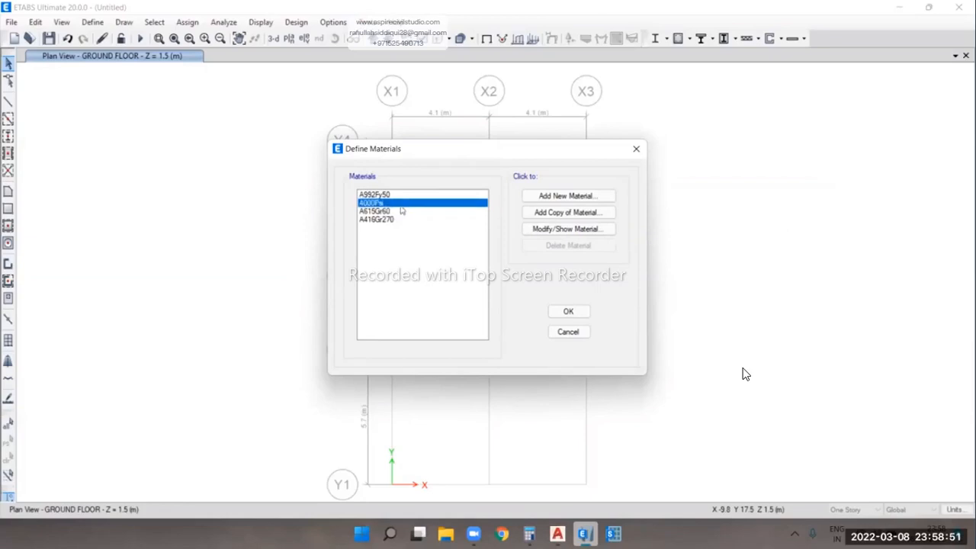
{"action": "left_click", "coordinate": [397, 212]}
{"action": "left_click", "coordinate": [401, 204]}
{"action": "left_click", "coordinate": [404, 211]}
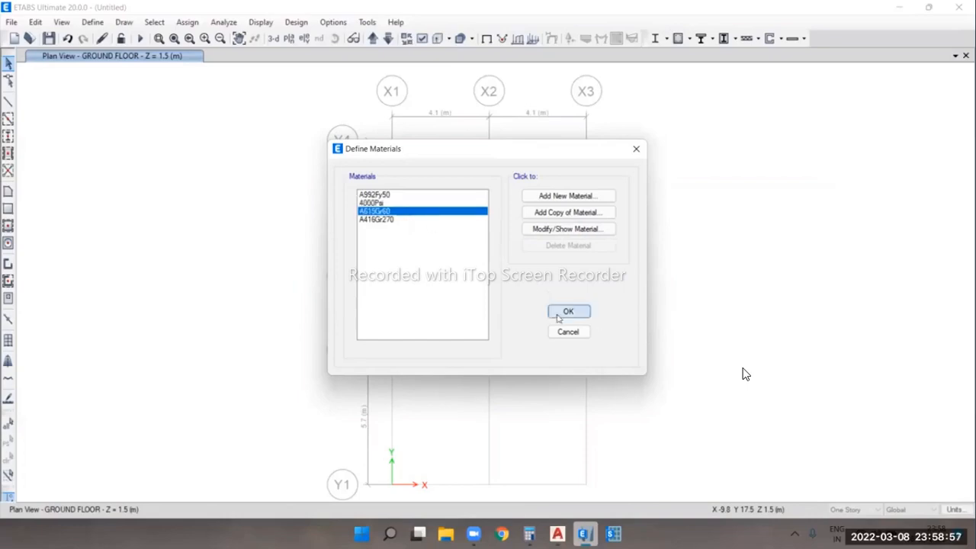
{"action": "left_click", "coordinate": [393, 203]}
{"action": "left_click", "coordinate": [392, 211]}
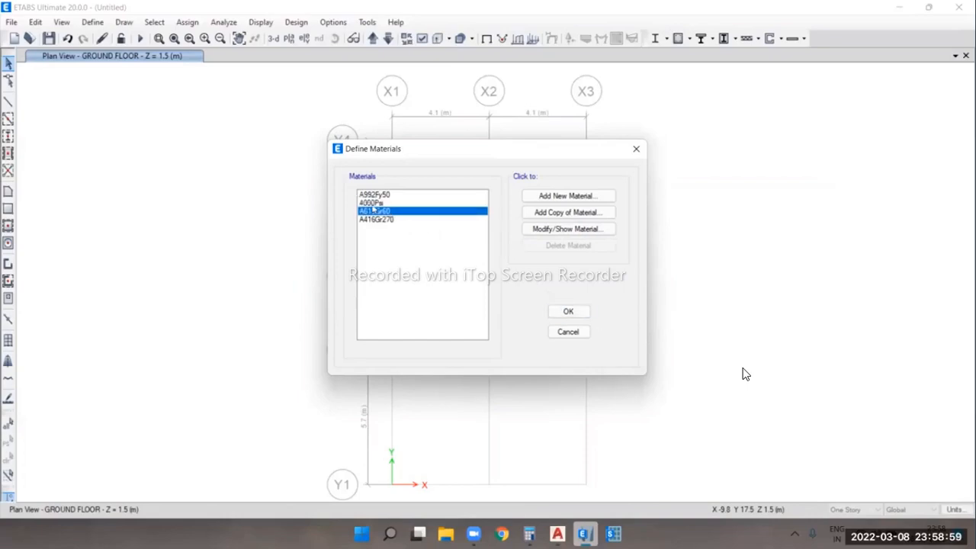
{"action": "left_click", "coordinate": [566, 312]}
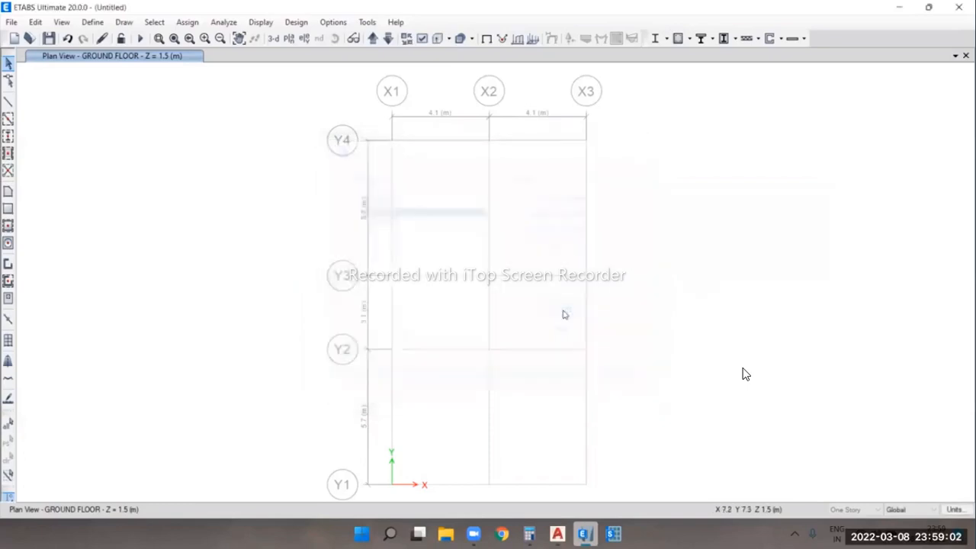
- Open the frame section definitions and look through the list of default frame properties
{"action": "left_click", "coordinate": [91, 23]}
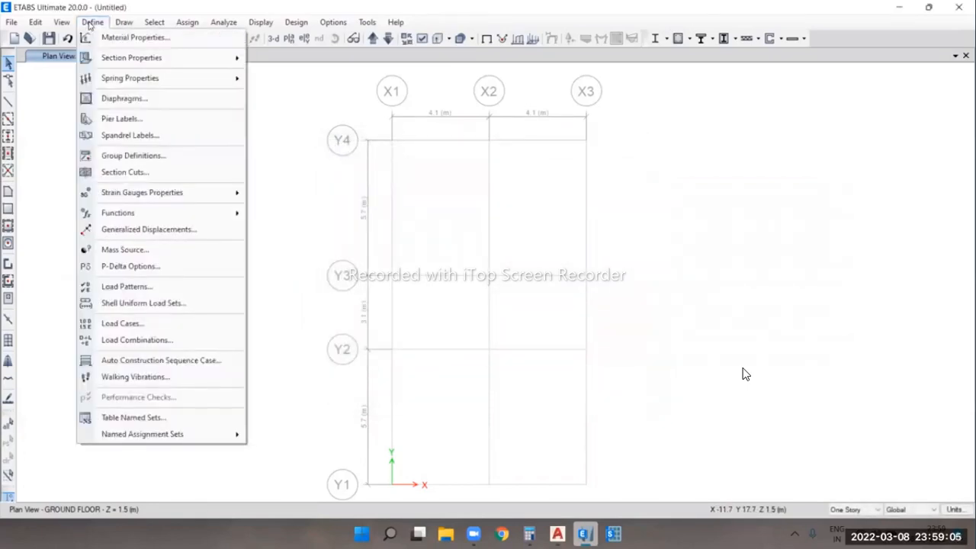
{"action": "left_click", "coordinate": [295, 135]}
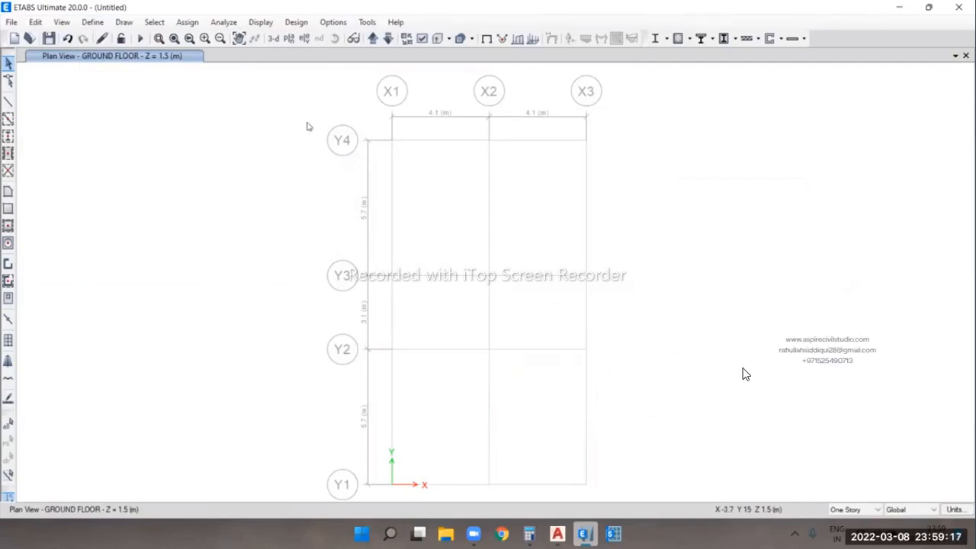
{"action": "left_click", "coordinate": [92, 22]}
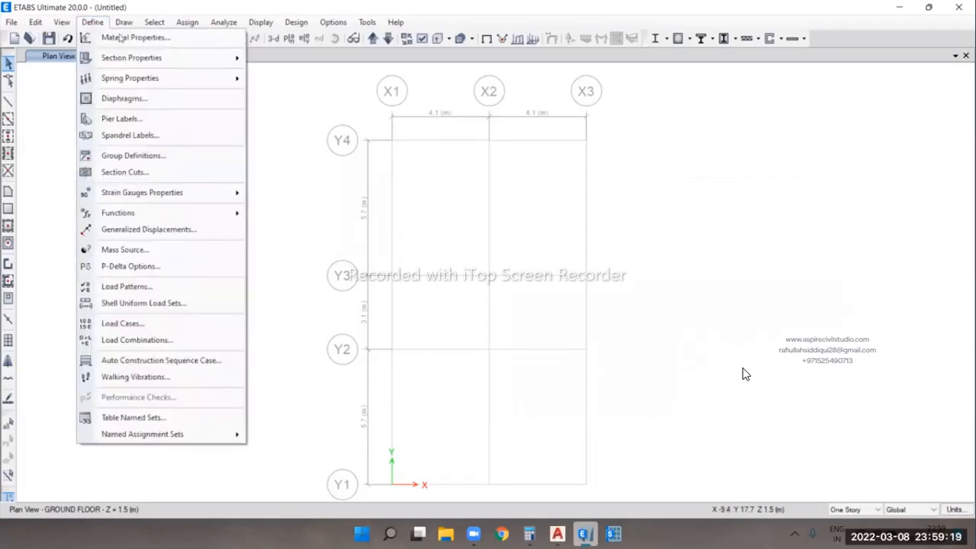
{"action": "left_click", "coordinate": [92, 22]}
{"action": "left_click", "coordinate": [91, 22]}
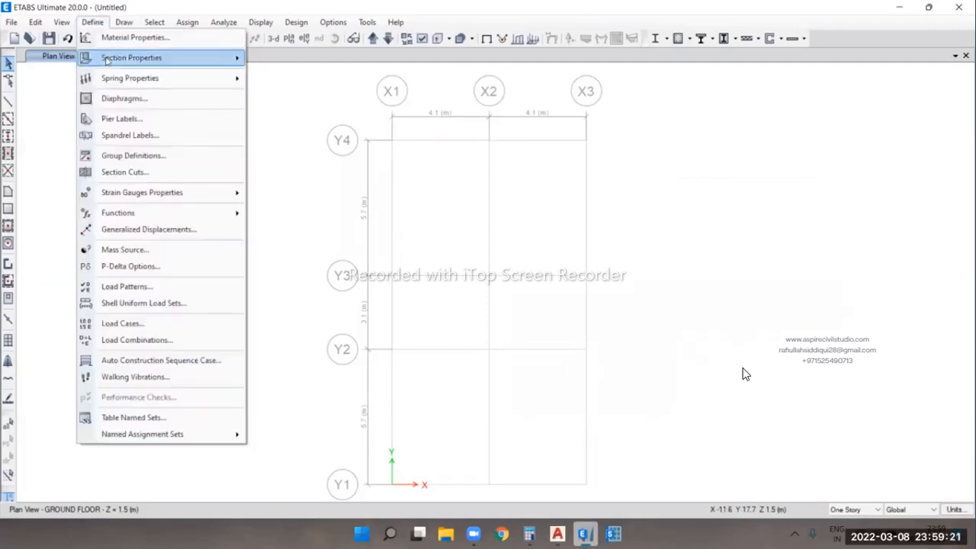
{"action": "mouse_move", "coordinate": [107, 59]}
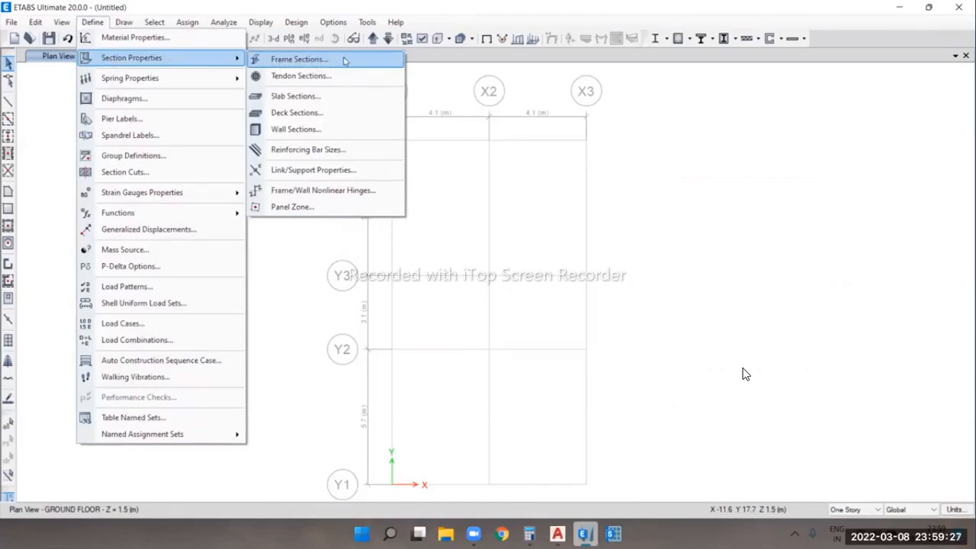
{"action": "left_click", "coordinate": [292, 60]}
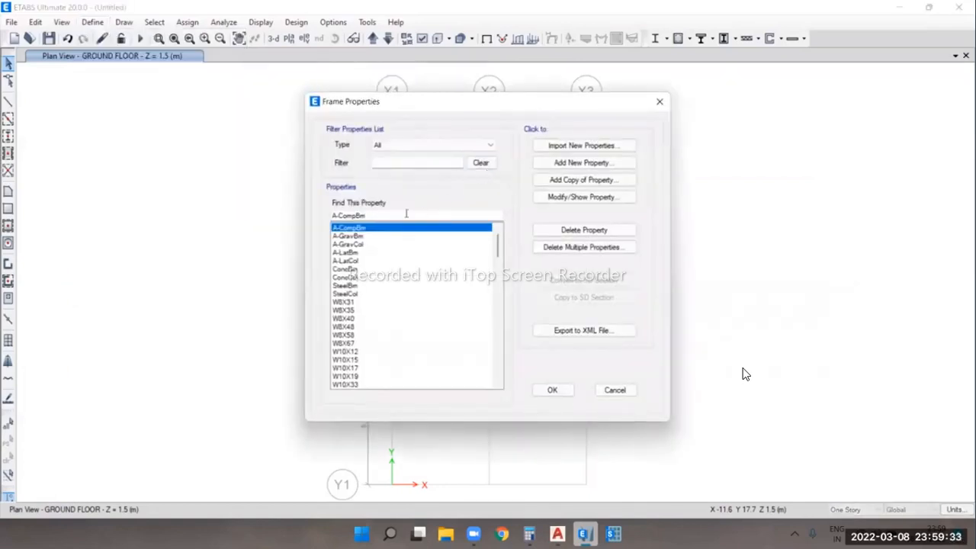
{"action": "scroll", "coordinate": [390, 314], "scroll_direction": "down", "scroll_amount": 12}
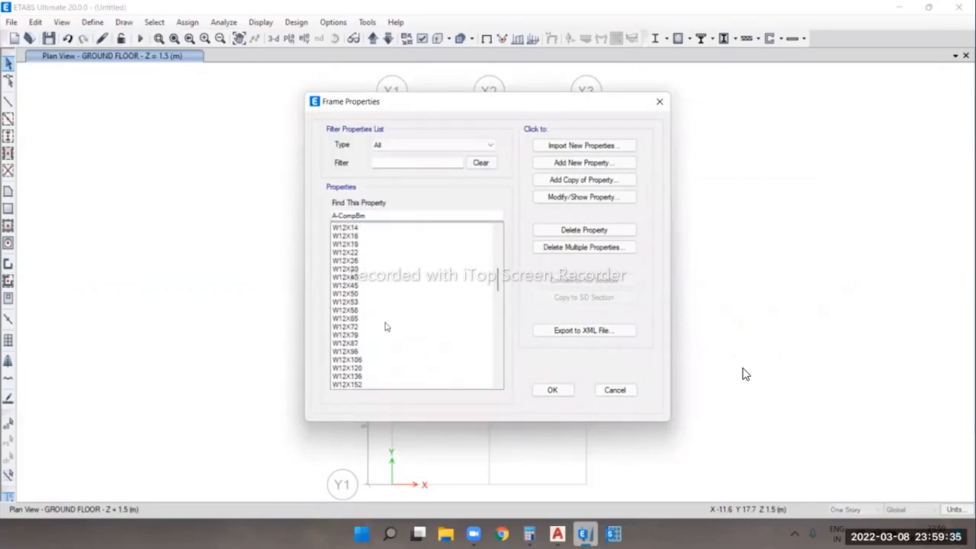
{"action": "scroll", "coordinate": [385, 326], "scroll_direction": "down", "scroll_amount": 18}
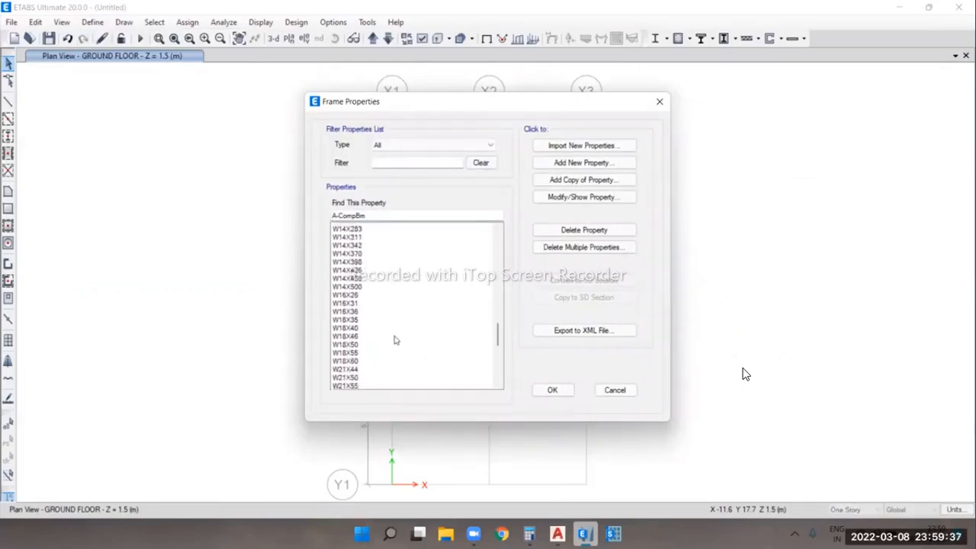
{"action": "scroll", "coordinate": [394, 340], "scroll_direction": "up", "scroll_amount": 20}
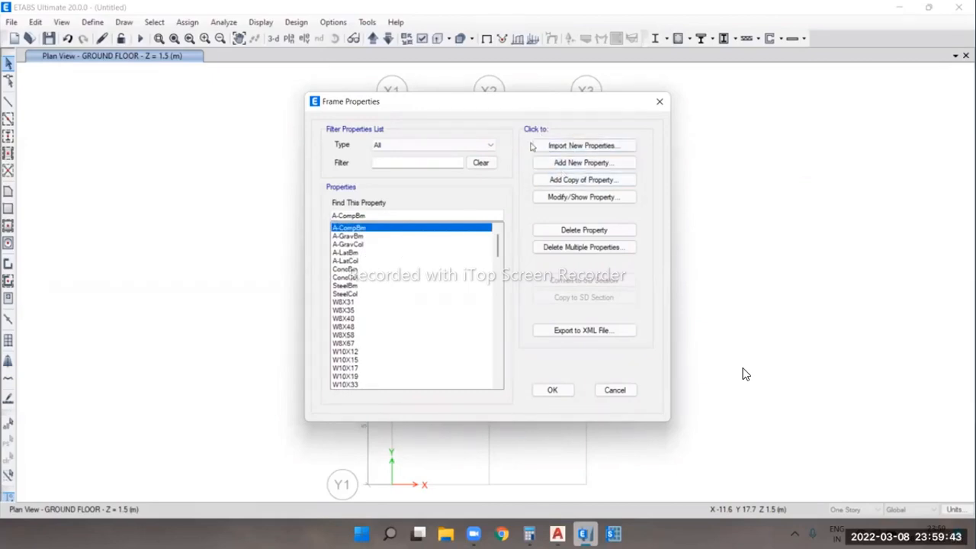
- Add a new frame property with the Concrete Rectangular section shape
{"action": "left_click", "coordinate": [584, 163]}
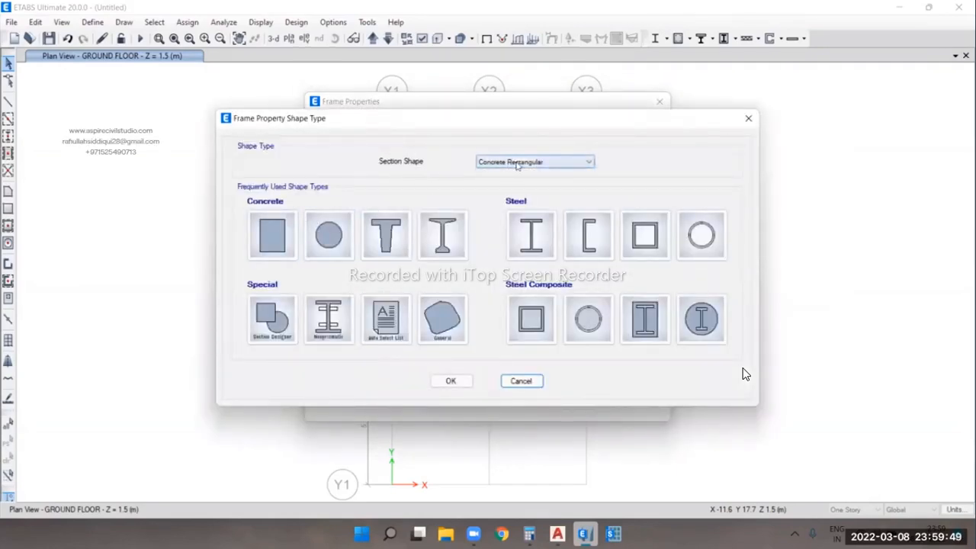
{"action": "left_click", "coordinate": [539, 162]}
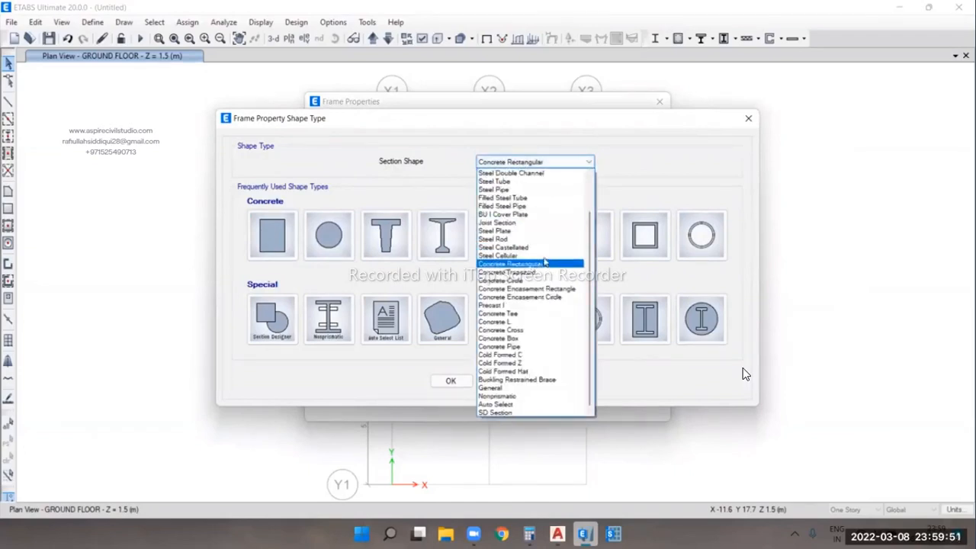
{"action": "left_click", "coordinate": [522, 267]}
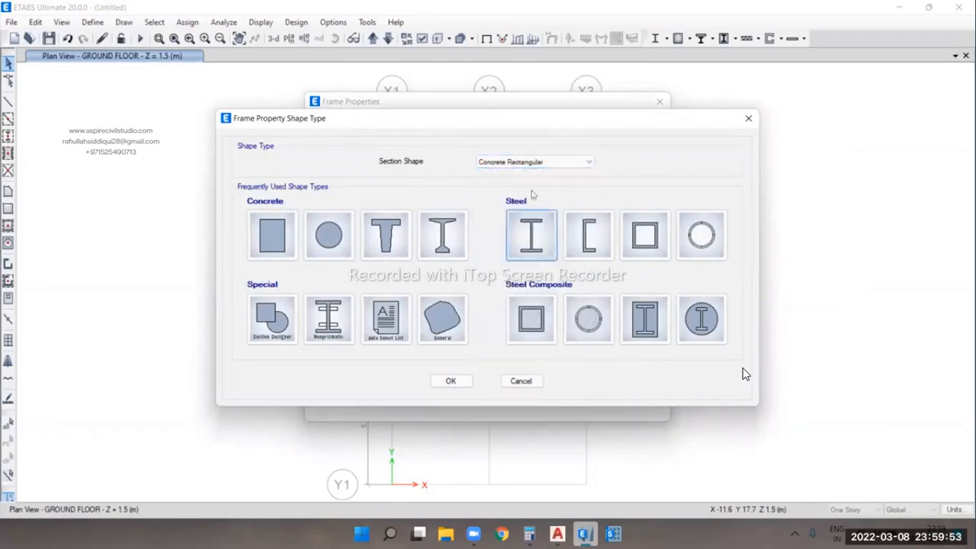
{"action": "left_click", "coordinate": [526, 162]}
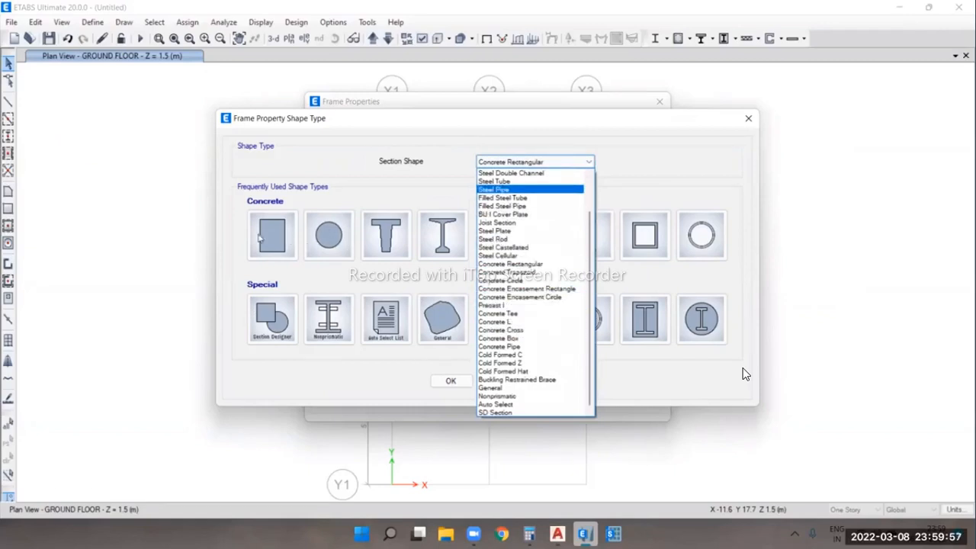
{"action": "left_click", "coordinate": [582, 163]}
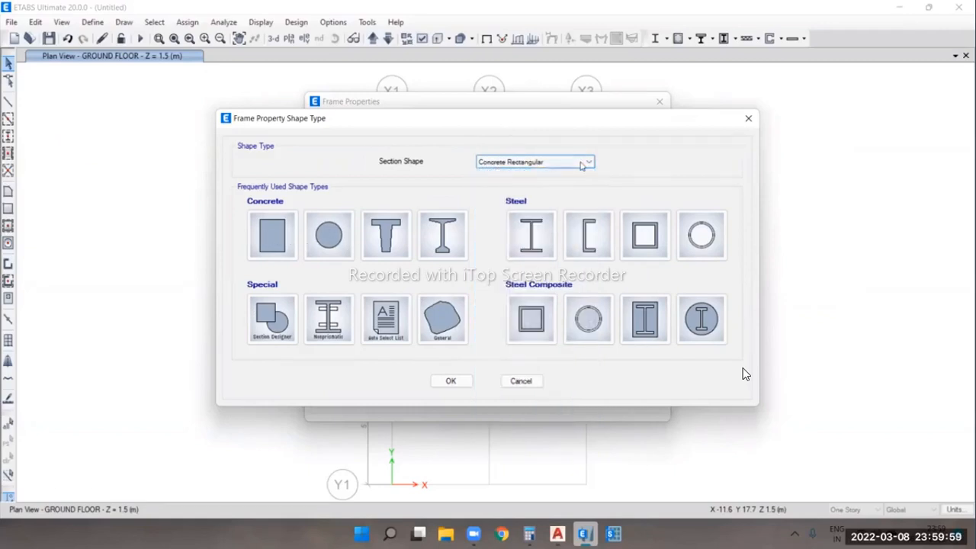
{"action": "left_click", "coordinate": [273, 229]}
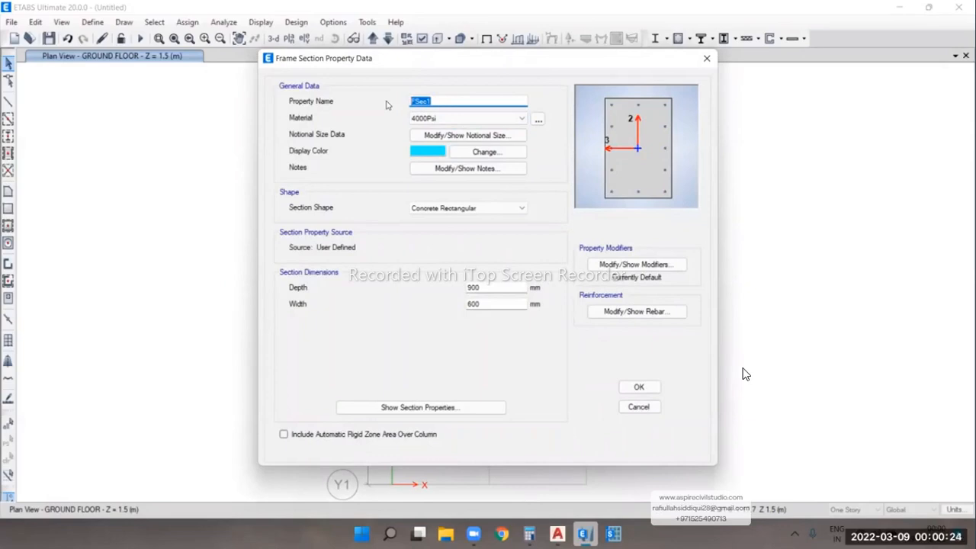
- Enter COL as the start of the new section's property name
{"action": "type", "text": "col"}
{"action": "key", "text": "BackSpace"}
{"action": "type", "text": "COL"}
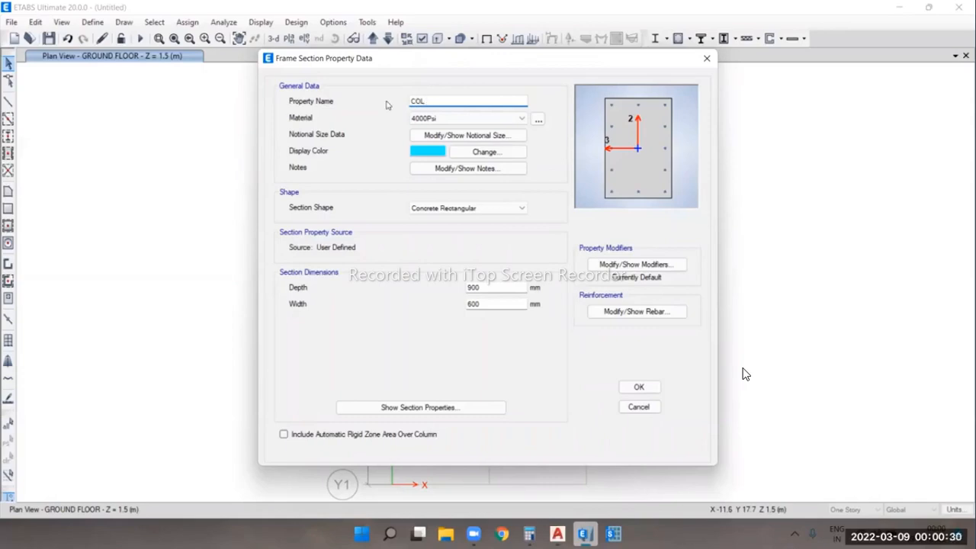
- Switch to the AutoCAD structural plan, check the size label of column C7, and return to ETABS
{"action": "left_click", "coordinate": [557, 534]}
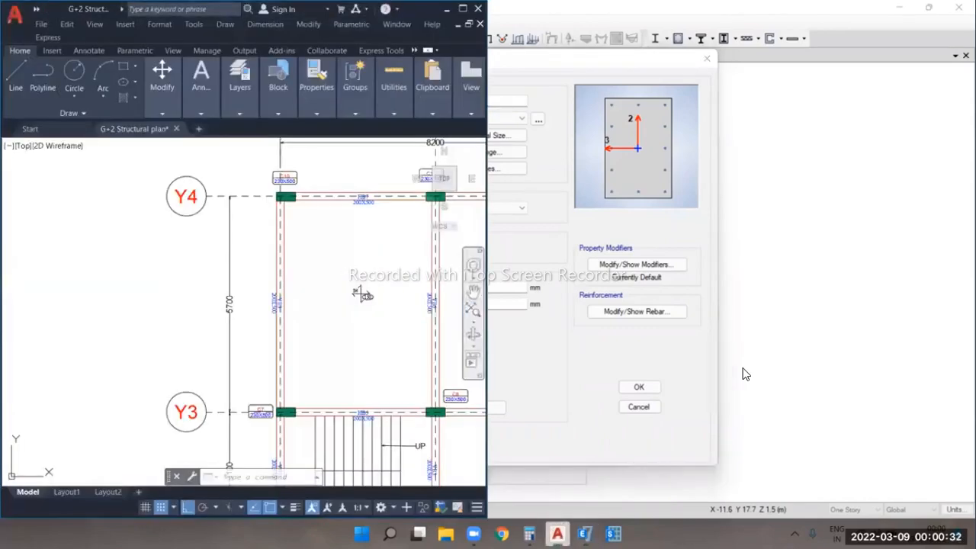
{"action": "scroll", "coordinate": [289, 424], "scroll_direction": "up", "scroll_amount": 4}
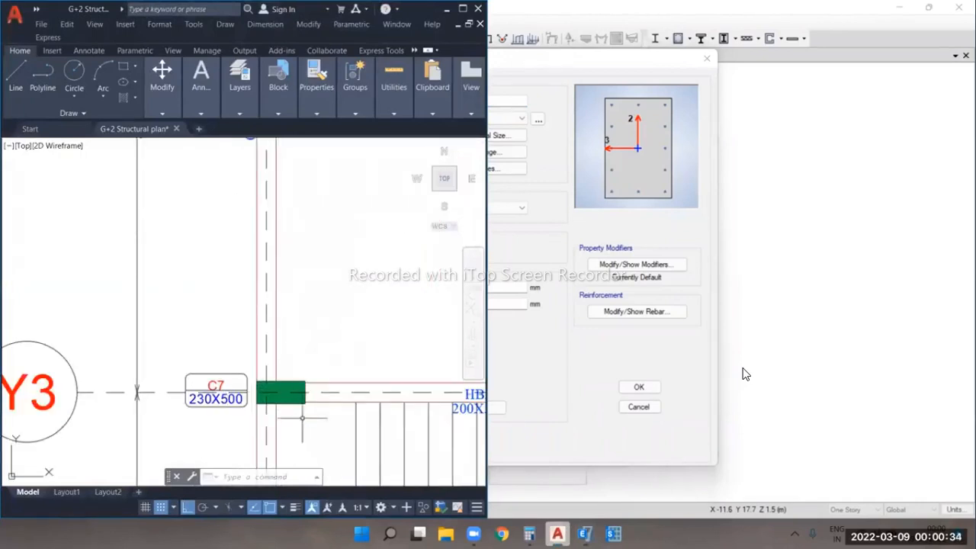
{"action": "middle_click_drag", "start_coordinate": [330, 337], "coordinate": [255, 300]}
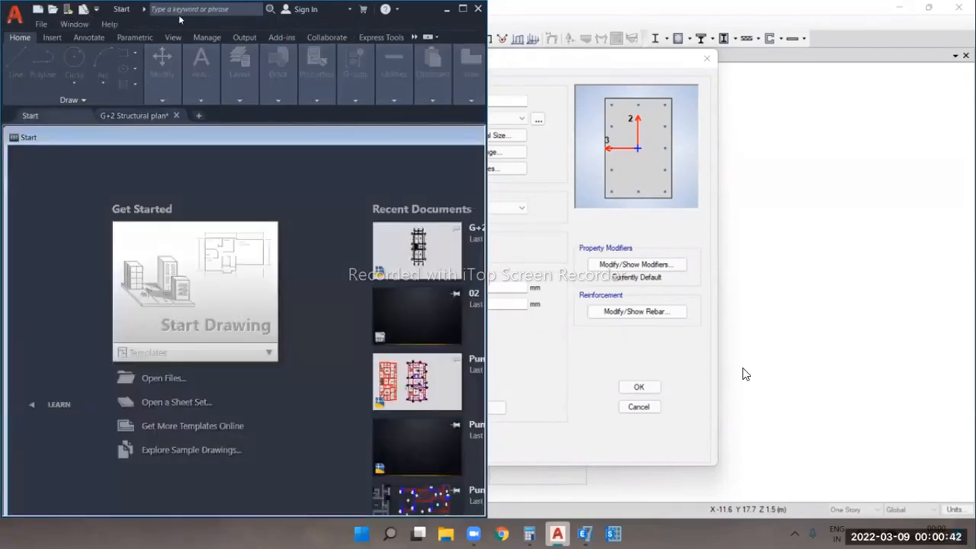
{"action": "left_click_drag", "start_coordinate": [119, 17], "coordinate": [106, 54]}
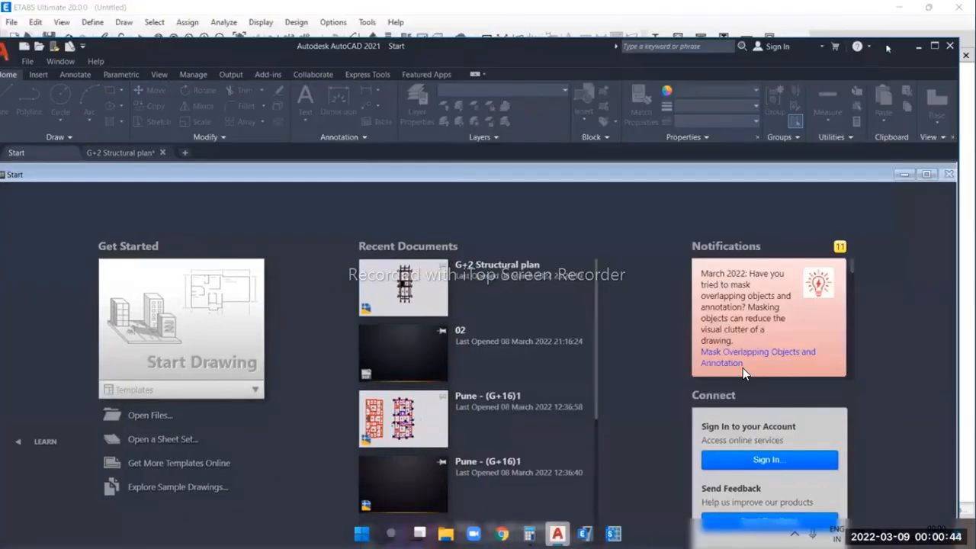
{"action": "left_click", "coordinate": [917, 50]}
- Complete the property name as COL 230X500 and choose 4000Psi as the section material
{"action": "left_click", "coordinate": [449, 102]}
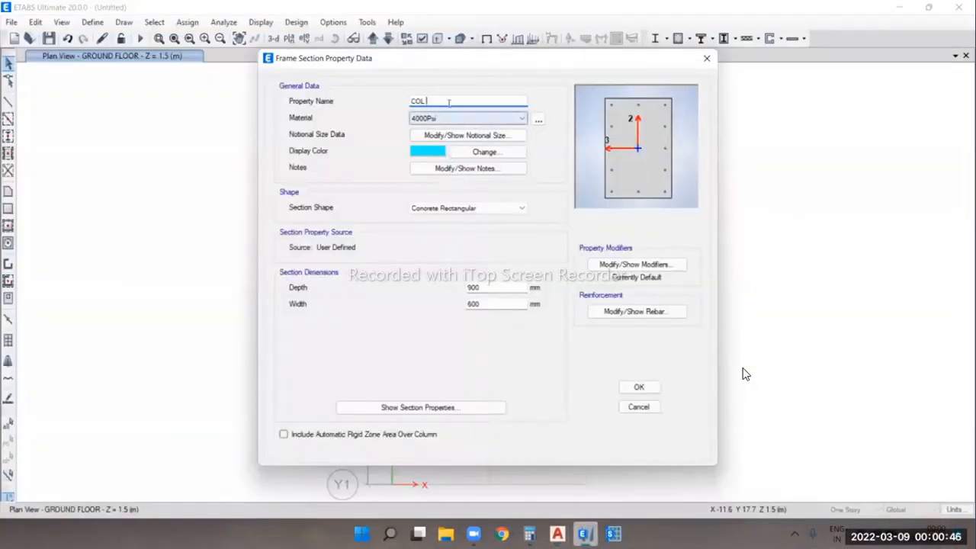
{"action": "type", "text": "230X500"}
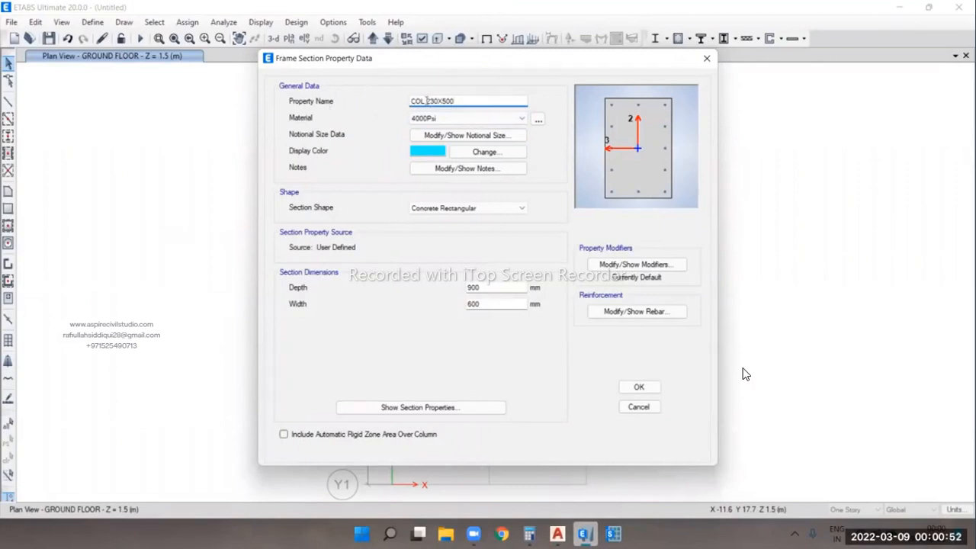
{"action": "mouse_move", "coordinate": [418, 100]}
{"action": "left_mouse_down"}
{"action": "mouse_move", "coordinate": [406, 101]}
{"action": "mouse_move", "coordinate": [457, 100]}
{"action": "mouse_move", "coordinate": [423, 100]}
{"action": "mouse_move", "coordinate": [431, 101]}
{"action": "left_mouse_up"}
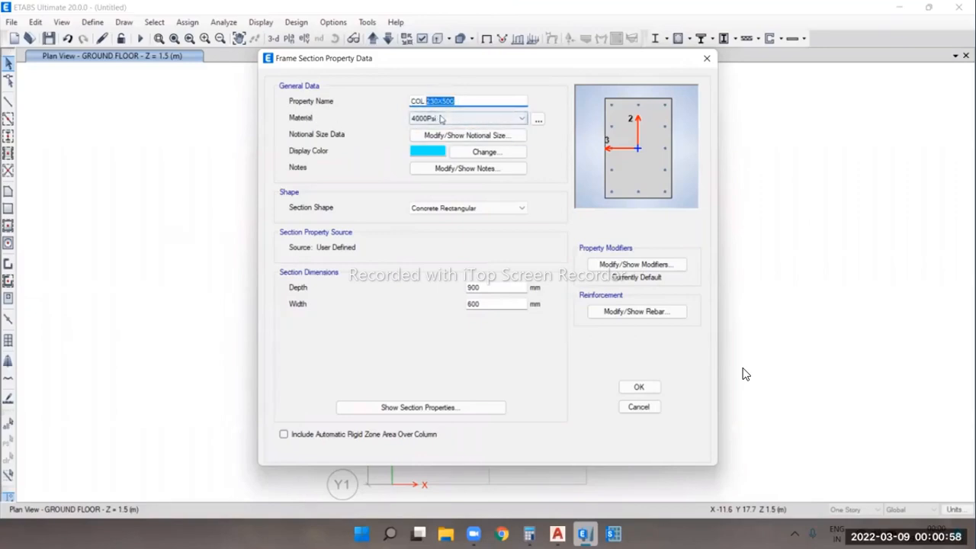
{"action": "left_click", "coordinate": [442, 119]}
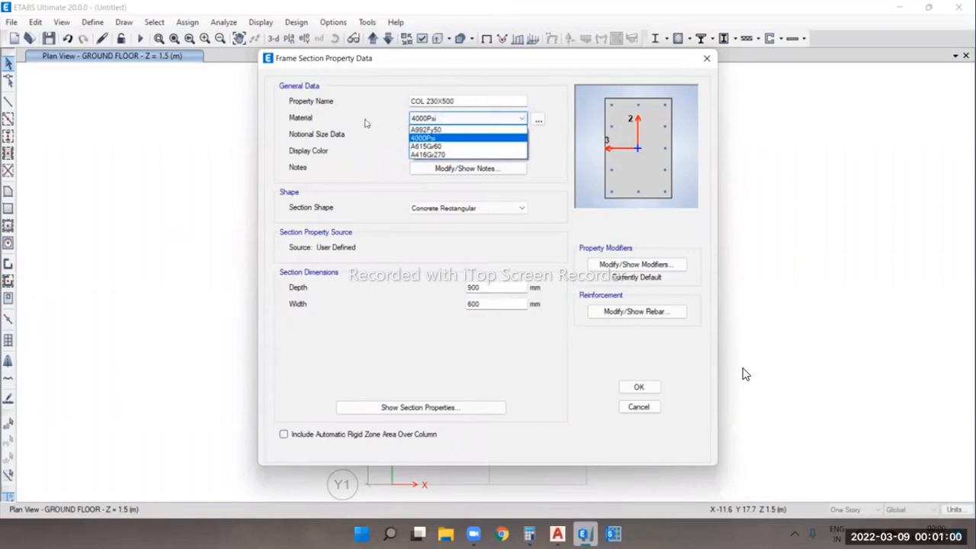
{"action": "left_click", "coordinate": [448, 139]}
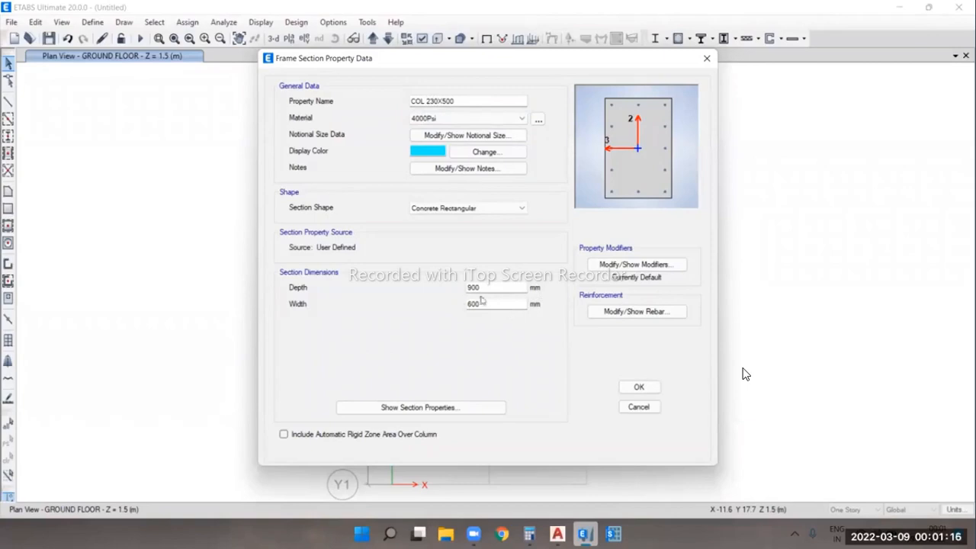
- Set the column section's width to 230 mm and its depth to 500 mm
{"action": "left_click_drag", "start_coordinate": [488, 303], "coordinate": [434, 310]}
{"action": "type", "text": "230"}
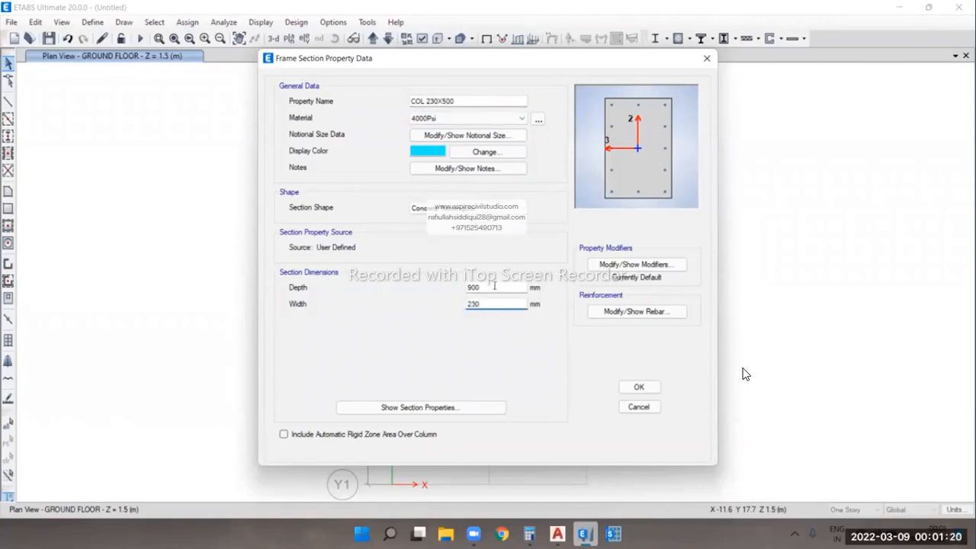
{"action": "left_click_drag", "start_coordinate": [485, 287], "coordinate": [450, 295]}
{"action": "type", "text": "50"}
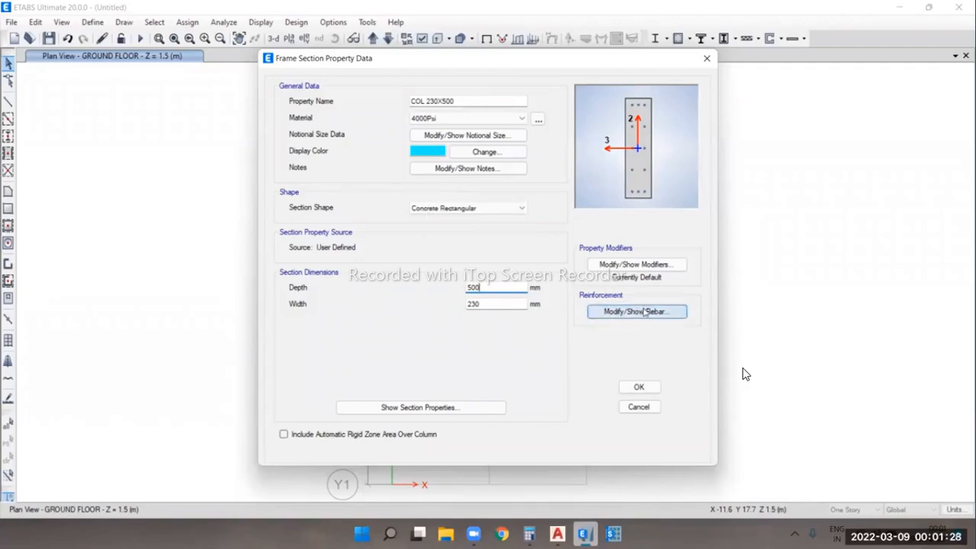
- Assign A615Gr60 to the column section's longitudinal bars and ties, and accept the reinforcement and section definitions
{"action": "left_click", "coordinate": [639, 312]}
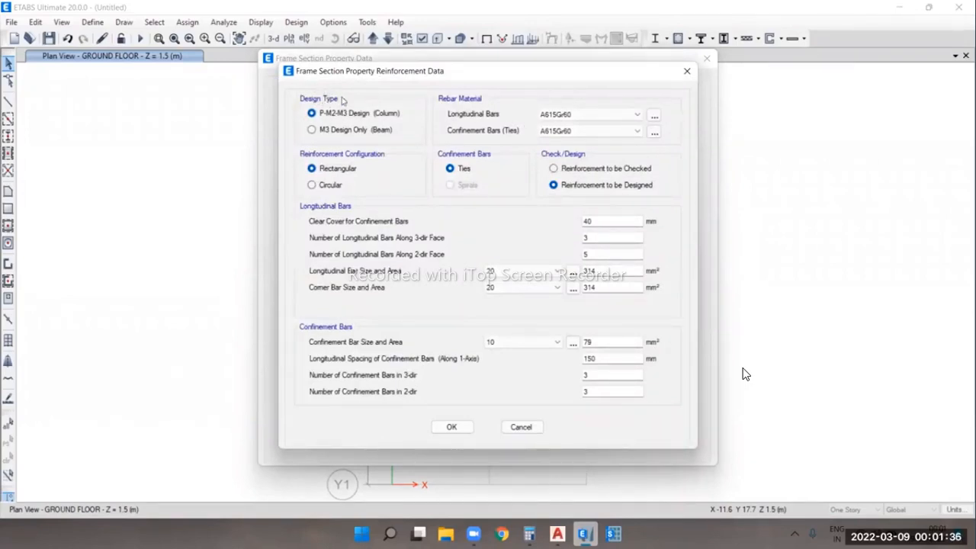
{"action": "left_click_drag", "start_coordinate": [358, 75], "coordinate": [620, 74]}
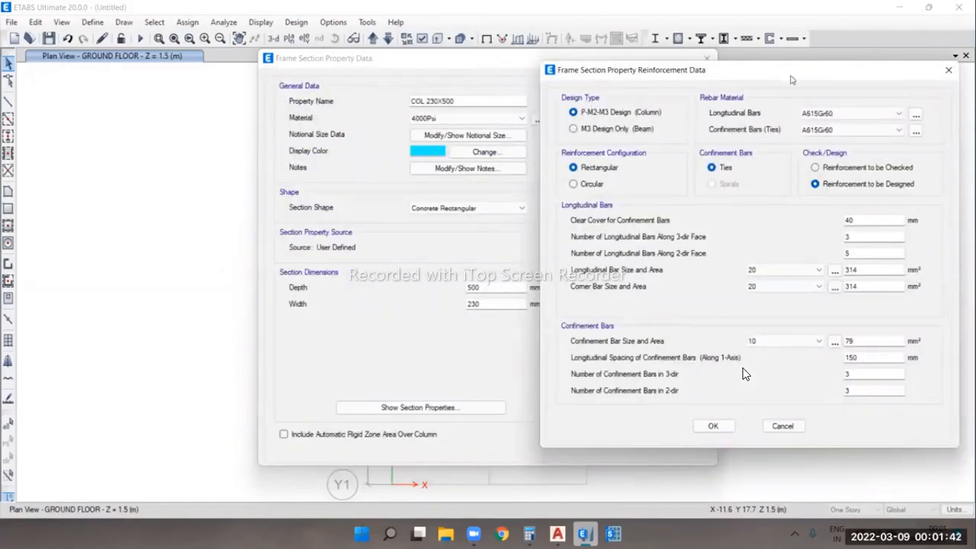
{"action": "mouse_move", "coordinate": [736, 70]}
{"action": "left_mouse_down"}
{"action": "mouse_move", "coordinate": [704, 64]}
{"action": "mouse_move", "coordinate": [718, 69]}
{"action": "left_mouse_up"}
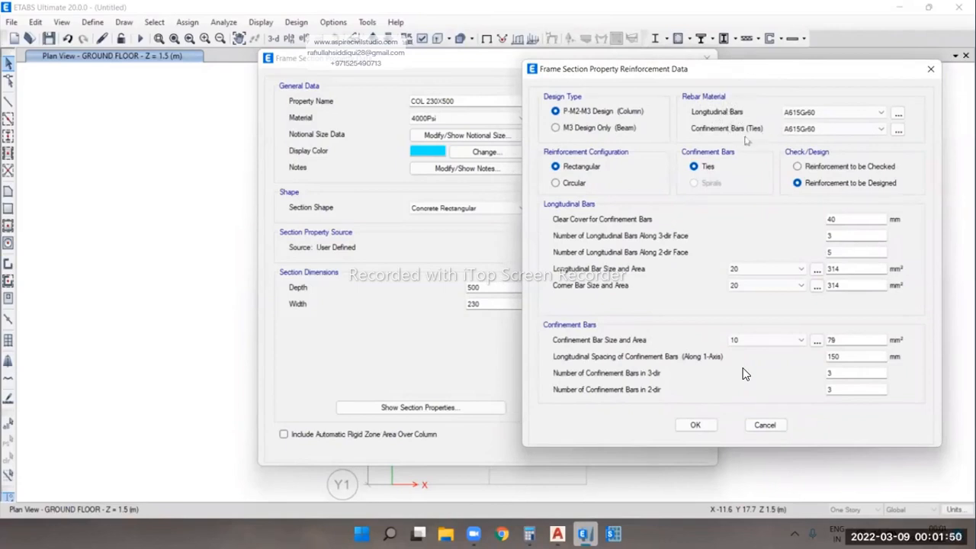
{"action": "left_click", "coordinate": [825, 113]}
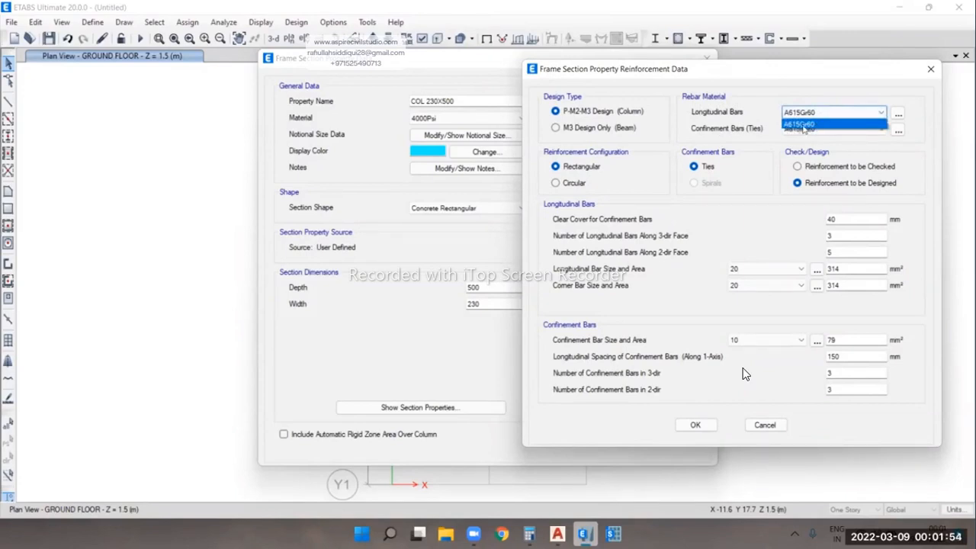
{"action": "left_click", "coordinate": [821, 124]}
{"action": "left_click", "coordinate": [822, 128]}
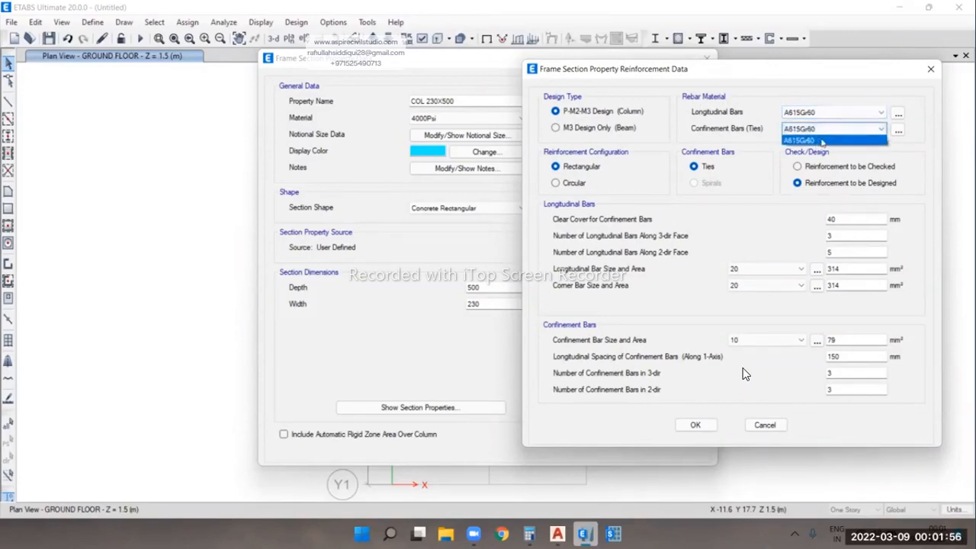
{"action": "left_click", "coordinate": [820, 142]}
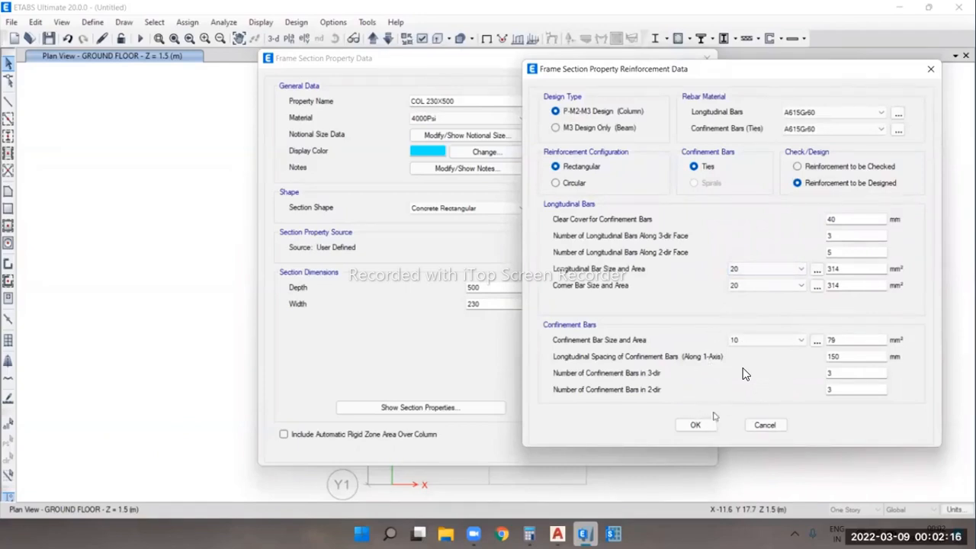
{"action": "left_click", "coordinate": [700, 424]}
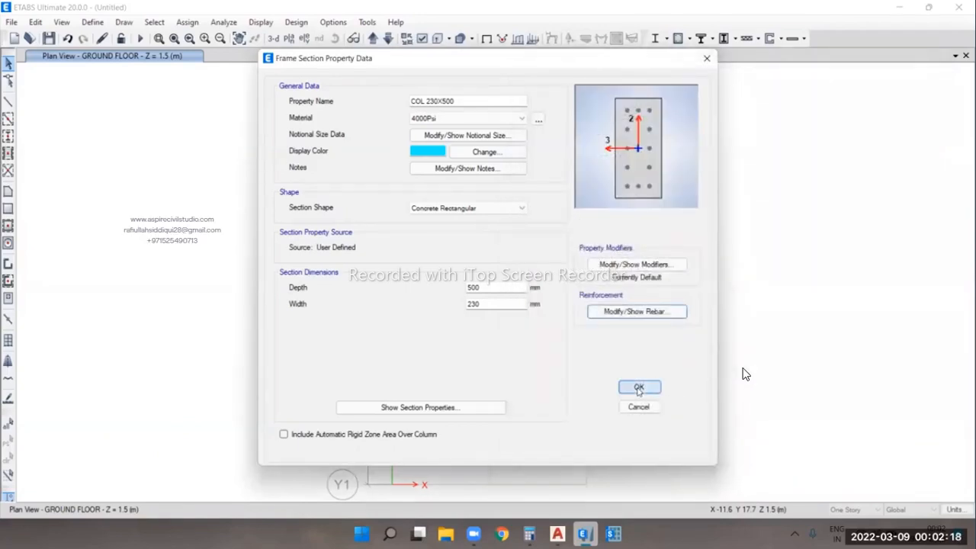
{"action": "left_click", "coordinate": [639, 388]}
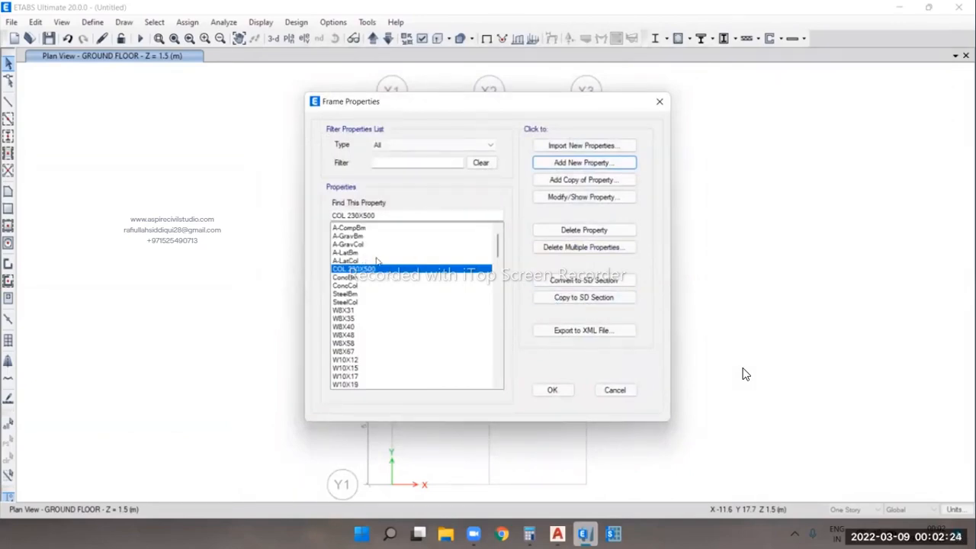
{"action": "scroll", "coordinate": [381, 259], "scroll_direction": "down", "scroll_amount": 2}
{"action": "scroll", "coordinate": [410, 261], "scroll_direction": "up", "scroll_amount": 1}
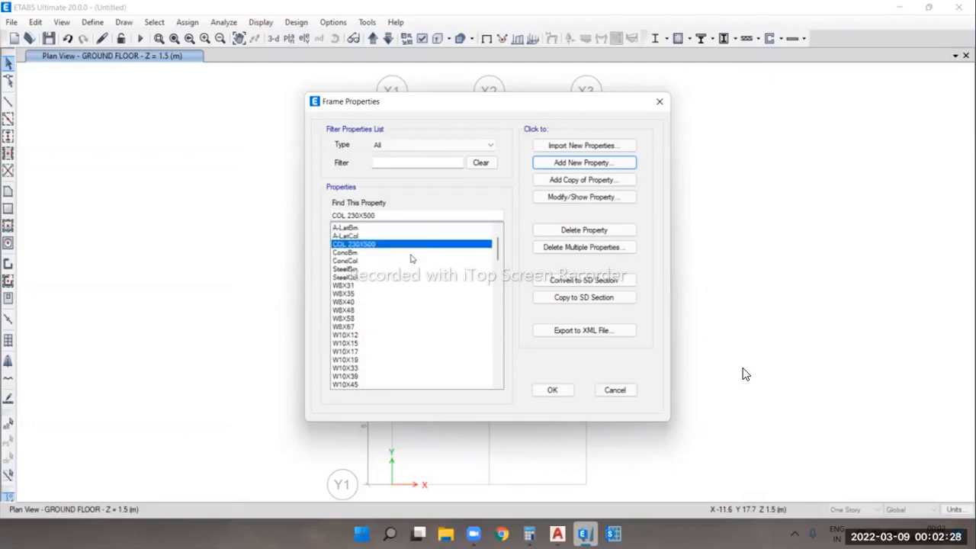
{"action": "left_click", "coordinate": [356, 261]}
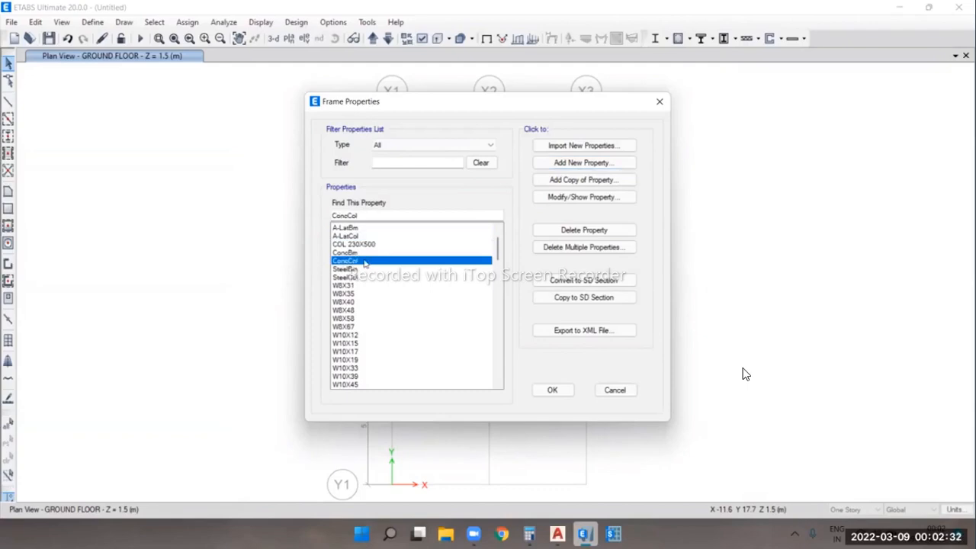
{"action": "left_click", "coordinate": [568, 181]}
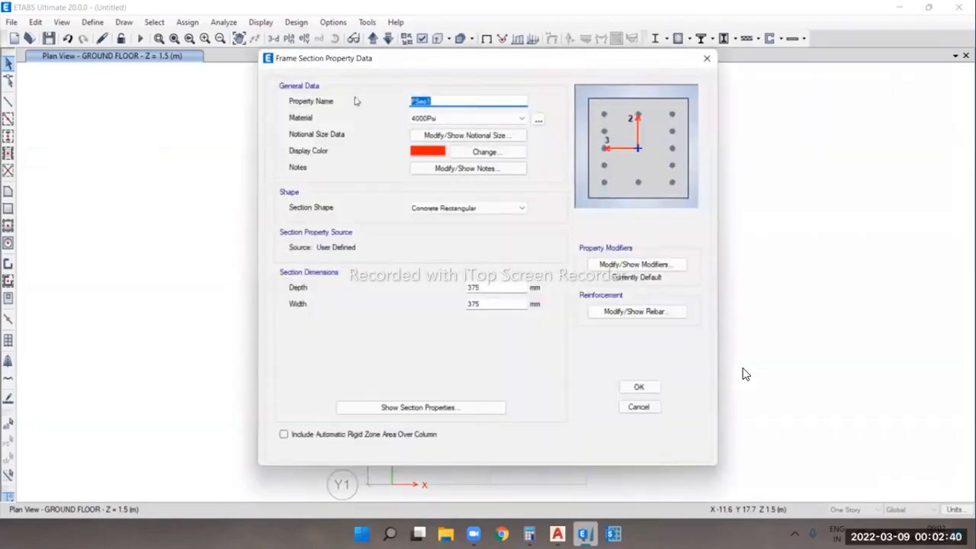
{"action": "left_click", "coordinate": [480, 287]}
{"action": "left_click", "coordinate": [637, 407]}
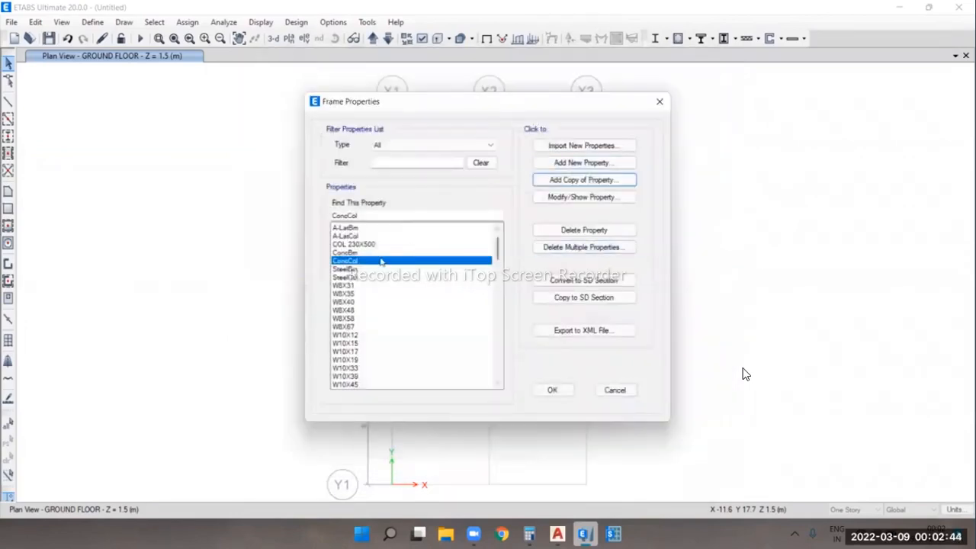
- Add a copy of the ConcBm section named BM 200X500 with 4000Psi as its material
{"action": "left_click", "coordinate": [356, 252]}
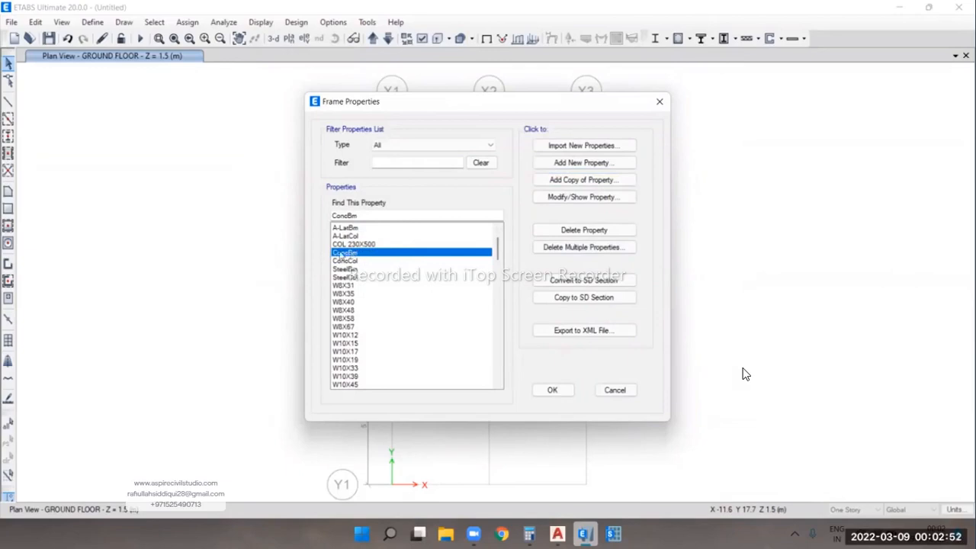
{"action": "left_click", "coordinate": [577, 180]}
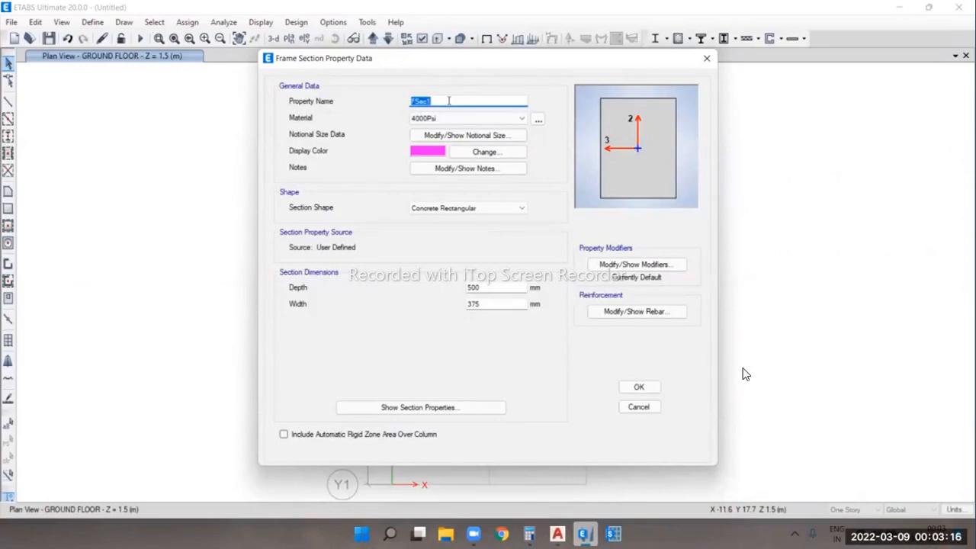
{"action": "type", "text": "b"}
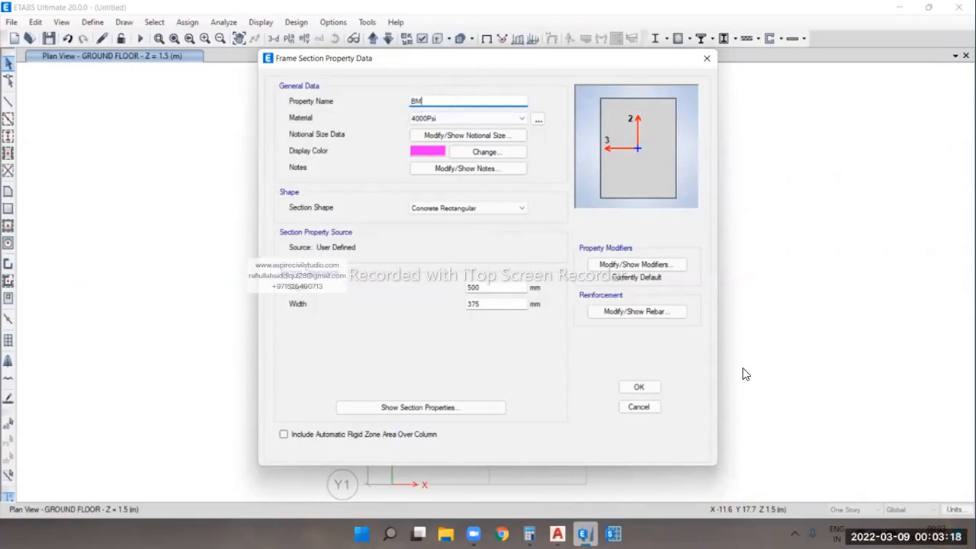
{"action": "type", "text": "M 200X500"}
{"action": "left_click", "coordinate": [425, 119]}
{"action": "left_click", "coordinate": [427, 134]}
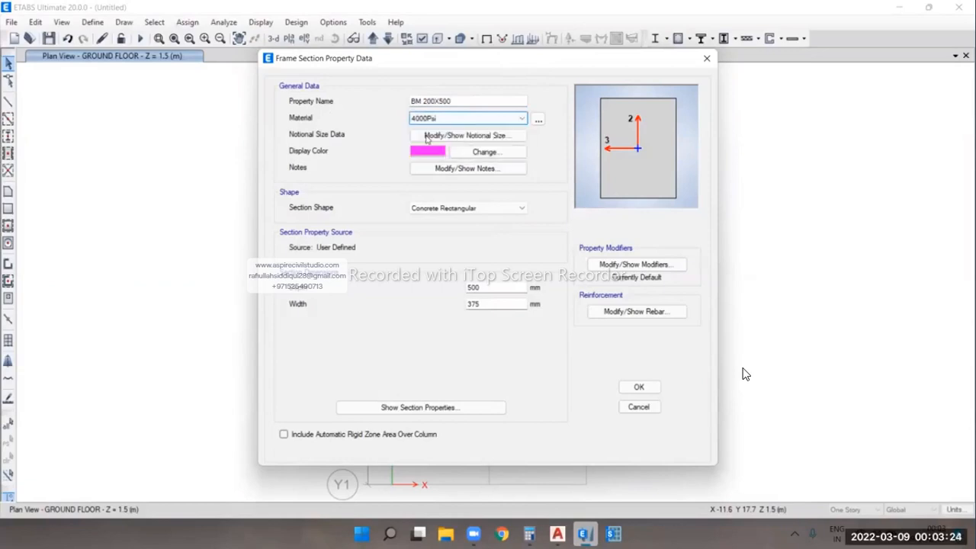
- Keep the beam section's shape as Concrete Rectangular and its depth at 500 mm, and set its width to 200 mm
{"action": "left_click", "coordinate": [469, 209]}
{"action": "left_click", "coordinate": [469, 208]}
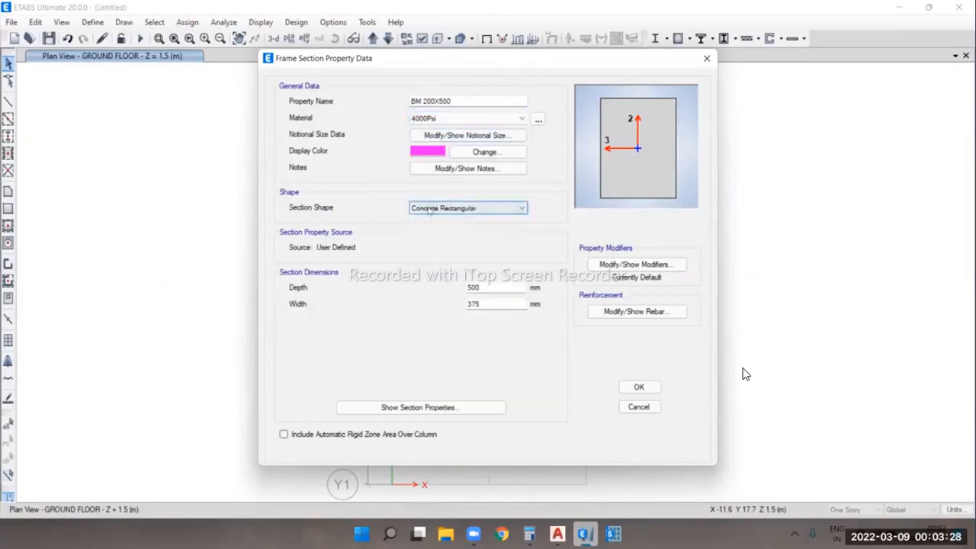
{"action": "left_click", "coordinate": [493, 286]}
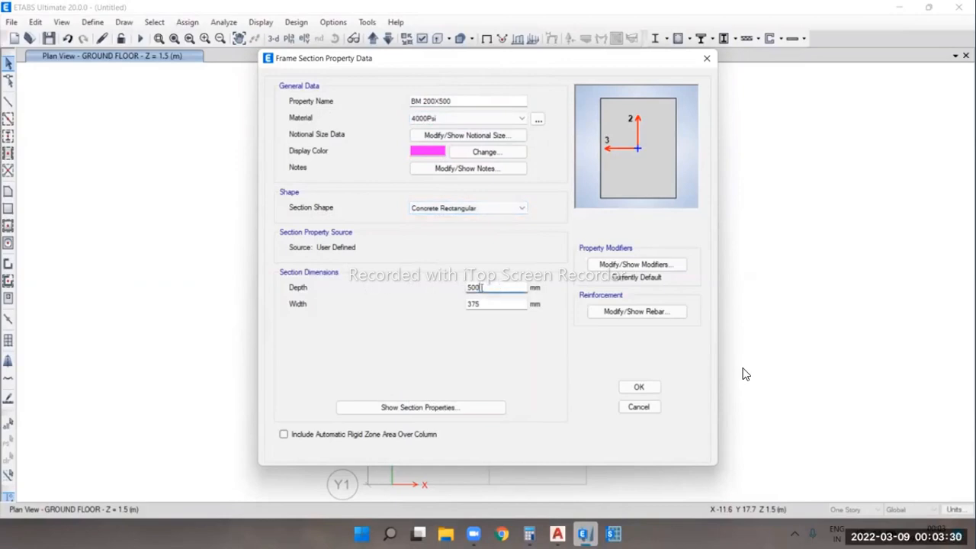
{"action": "left_click_drag", "start_coordinate": [494, 286], "coordinate": [446, 288]}
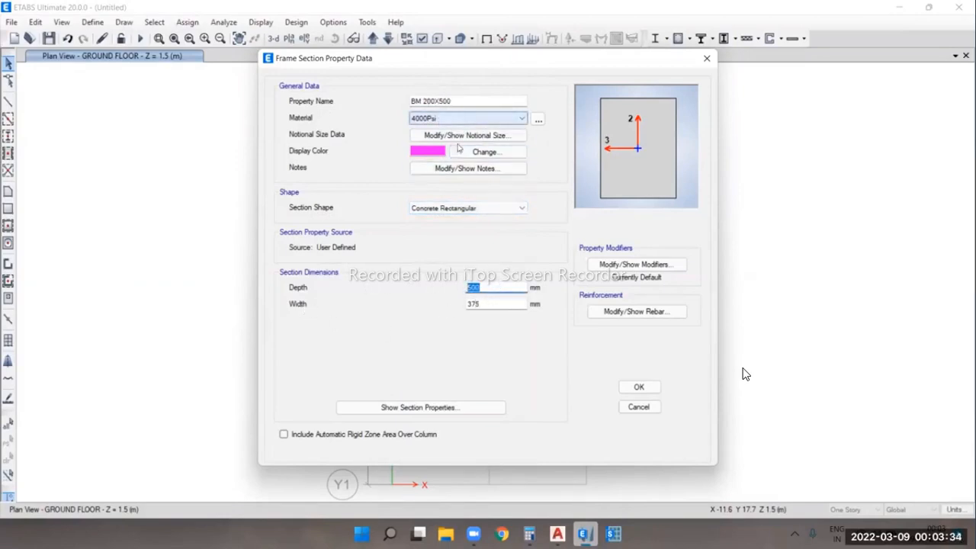
{"action": "left_click_drag", "start_coordinate": [494, 304], "coordinate": [427, 304]}
{"action": "type", "text": "200"}
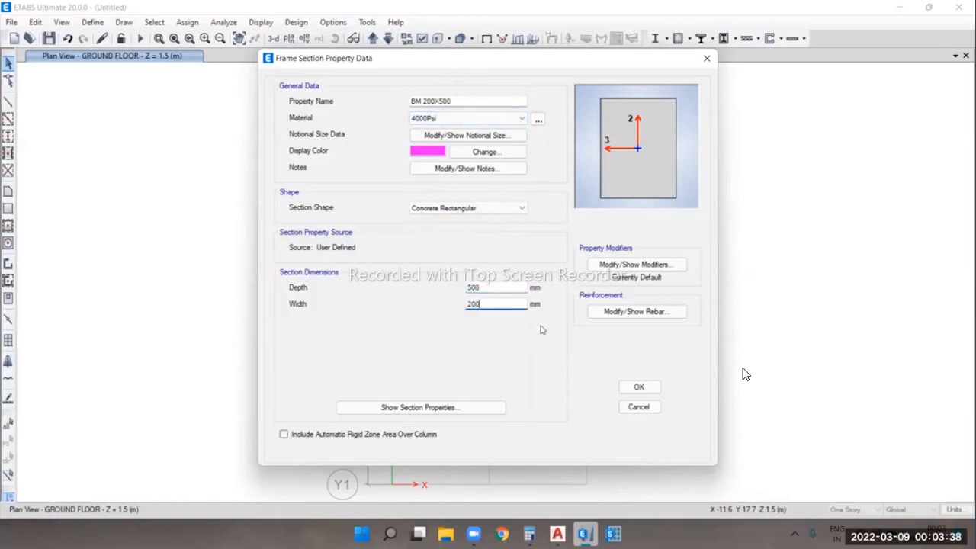
- Assign A615Gr60 to the beam section's longitudinal bars and ties, and accept the reinforcement, section and frame property definitions
{"action": "left_click", "coordinate": [642, 313]}
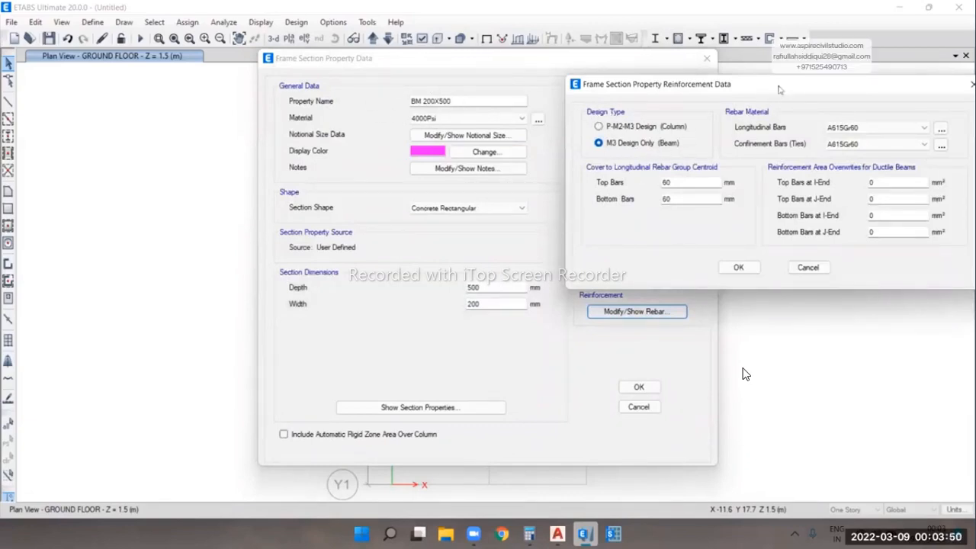
{"action": "left_click_drag", "start_coordinate": [778, 84], "coordinate": [701, 76]}
{"action": "left_click", "coordinate": [795, 119]}
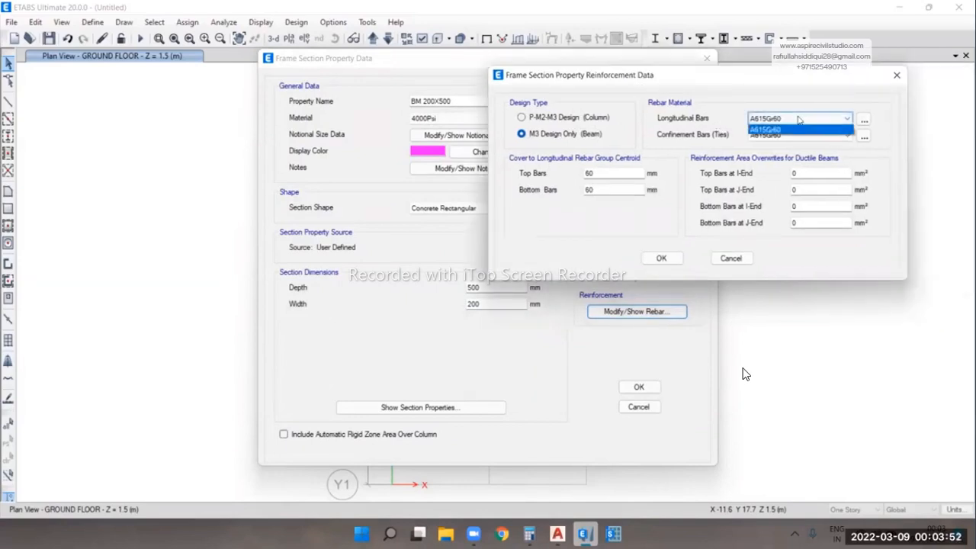
{"action": "left_click", "coordinate": [781, 131]}
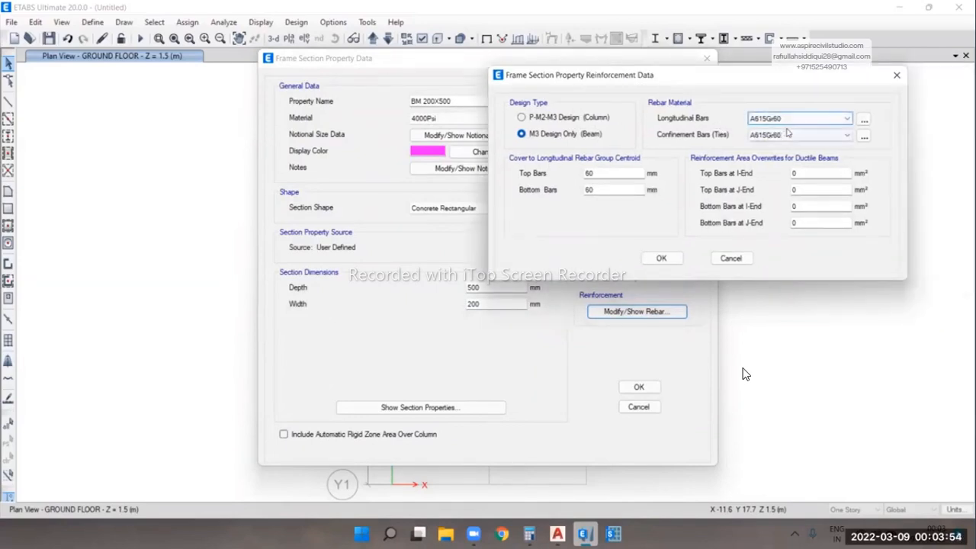
{"action": "left_click", "coordinate": [785, 135]}
{"action": "left_click", "coordinate": [769, 137]}
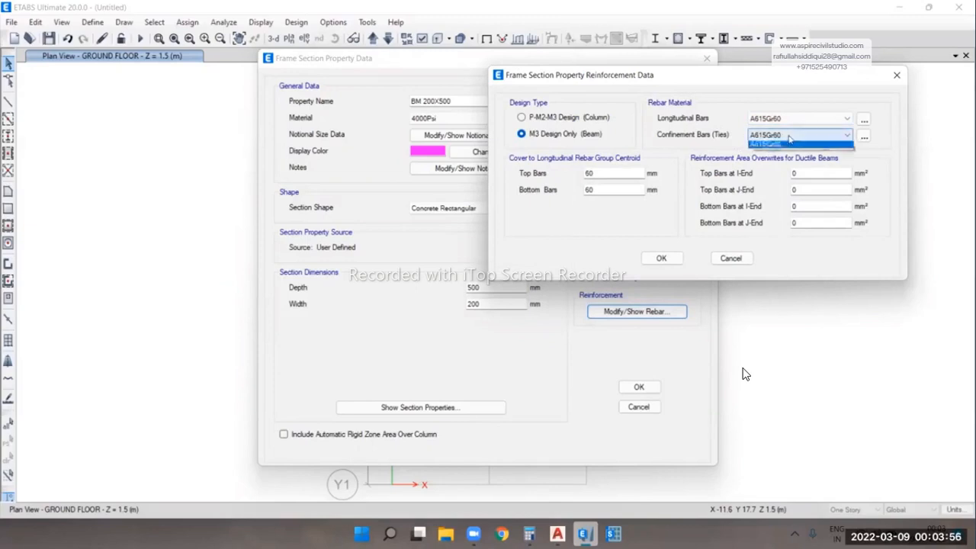
{"action": "left_click", "coordinate": [777, 146]}
{"action": "left_click", "coordinate": [661, 258]}
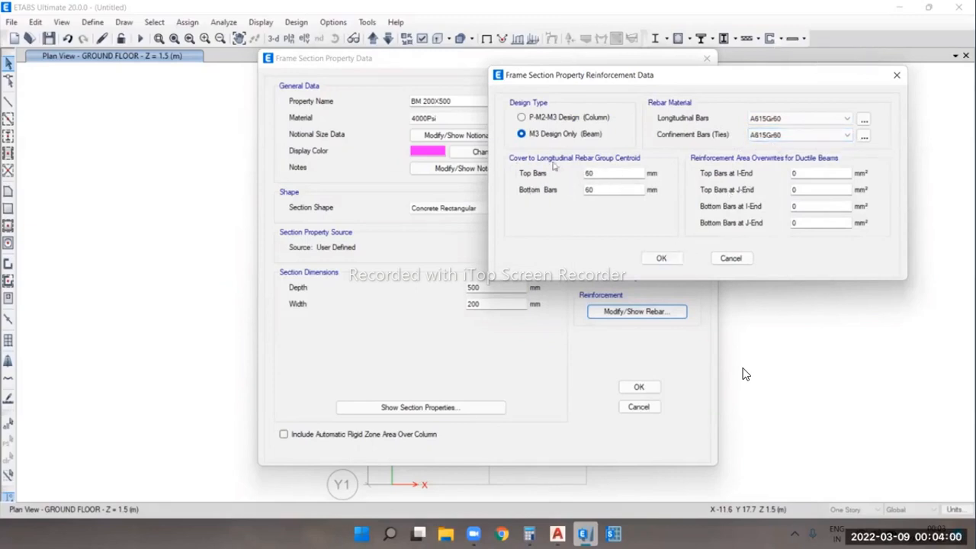
{"action": "left_click", "coordinate": [661, 257]}
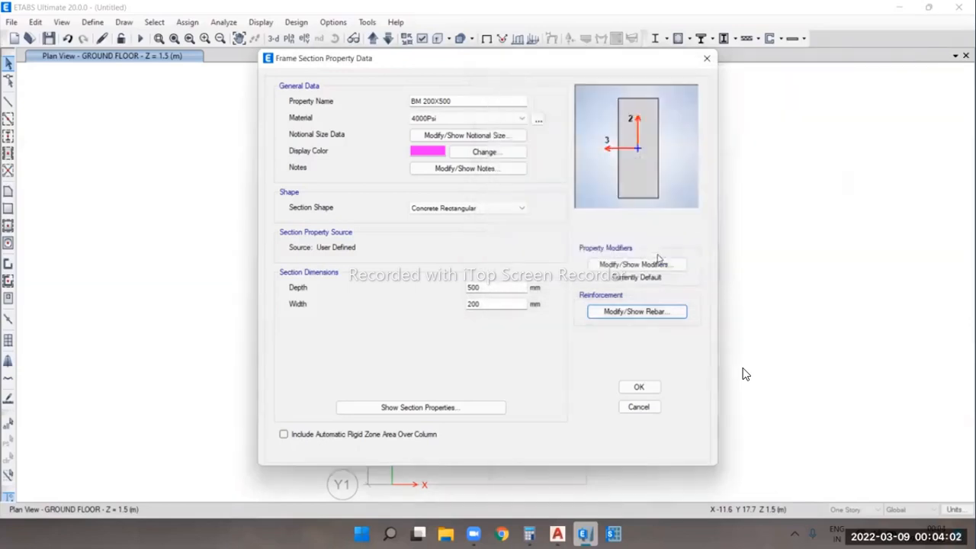
{"action": "left_click", "coordinate": [639, 387]}
{"action": "left_click", "coordinate": [546, 390]}
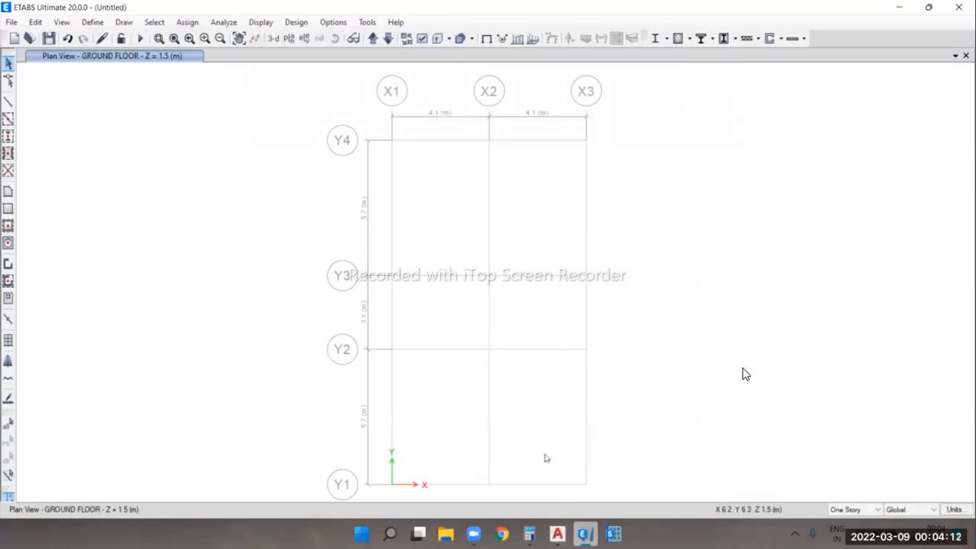
- Switch to the AutoCAD structural plan, examine the beam and slab labels around grid Y2, and return to ETABS
{"action": "left_click", "coordinate": [557, 533]}
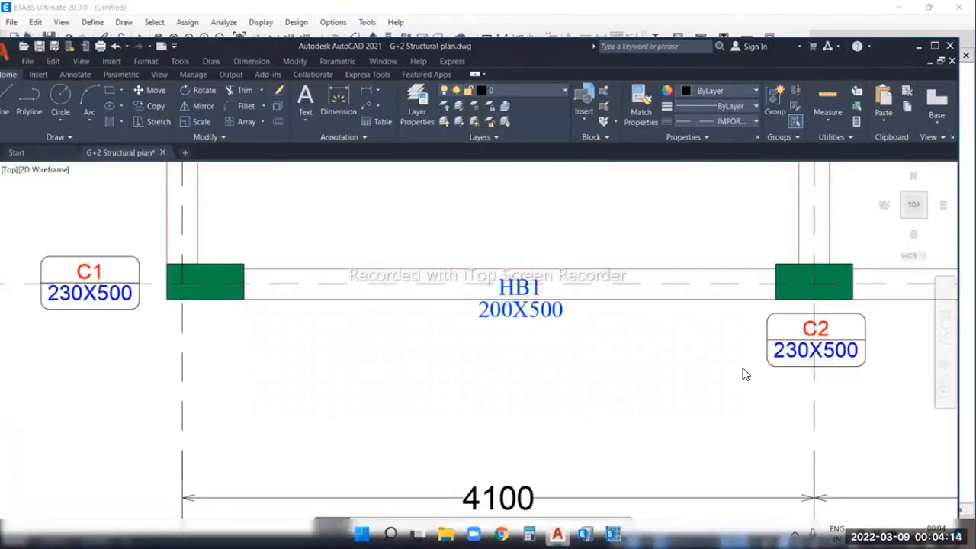
{"action": "scroll", "coordinate": [466, 290], "scroll_direction": "down", "scroll_amount": 4}
{"action": "middle_click_drag", "start_coordinate": [487, 252], "coordinate": [478, 324]}
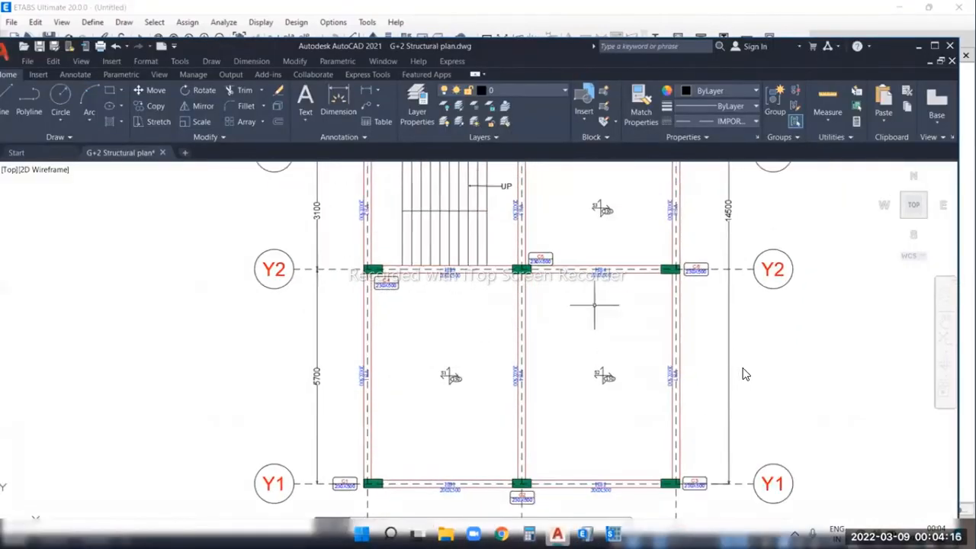
{"action": "left_click", "coordinate": [935, 46]}
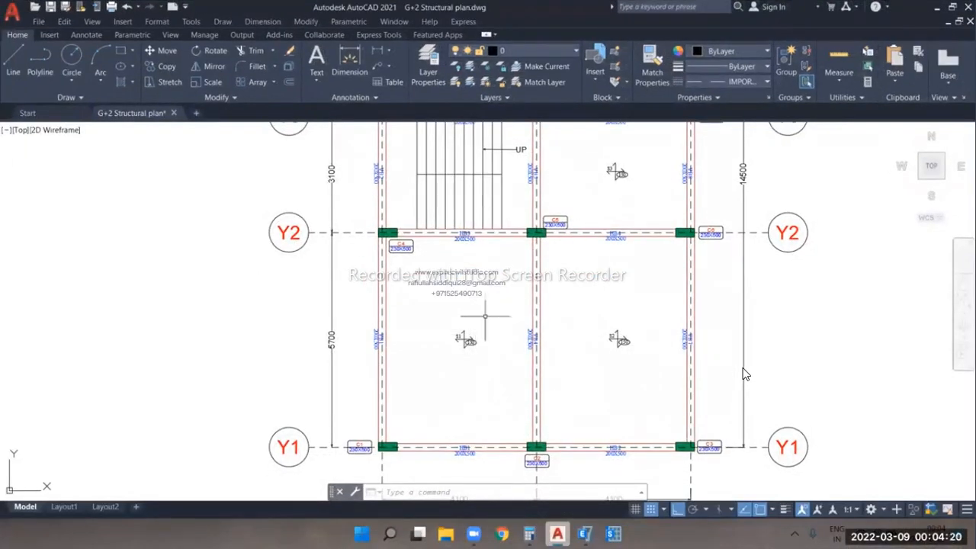
{"action": "scroll", "coordinate": [464, 346], "scroll_direction": "up", "scroll_amount": 2}
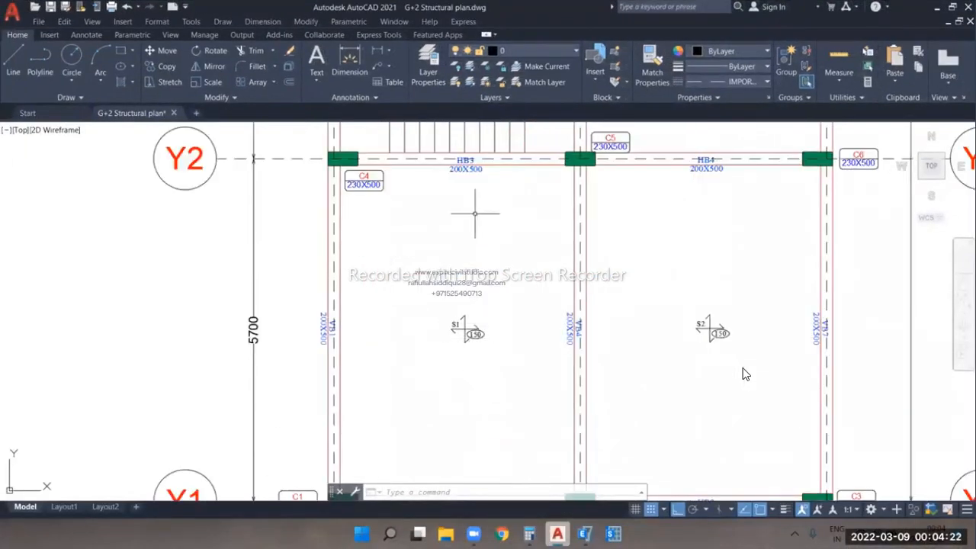
{"action": "middle_click_drag", "start_coordinate": [475, 211], "coordinate": [486, 360]}
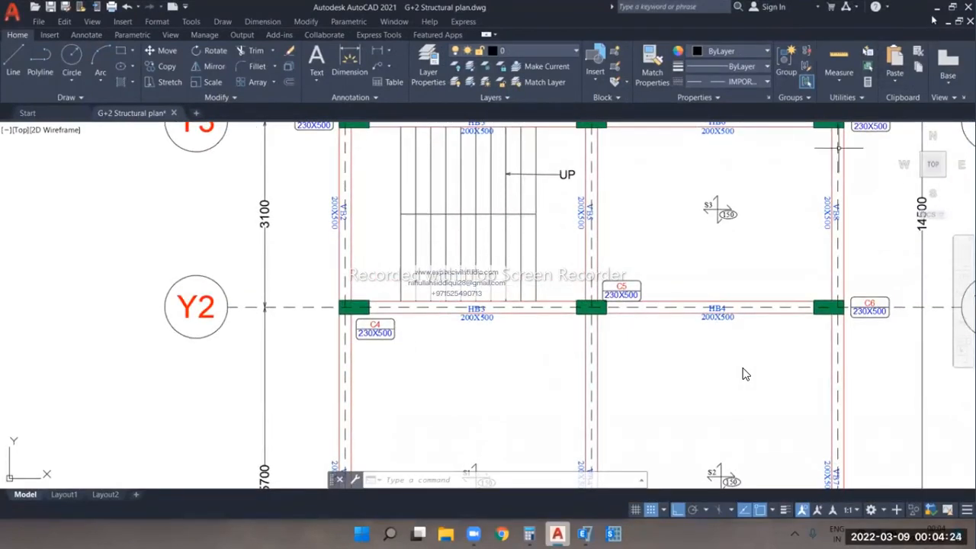
{"action": "key", "text": "alt+Tab"}
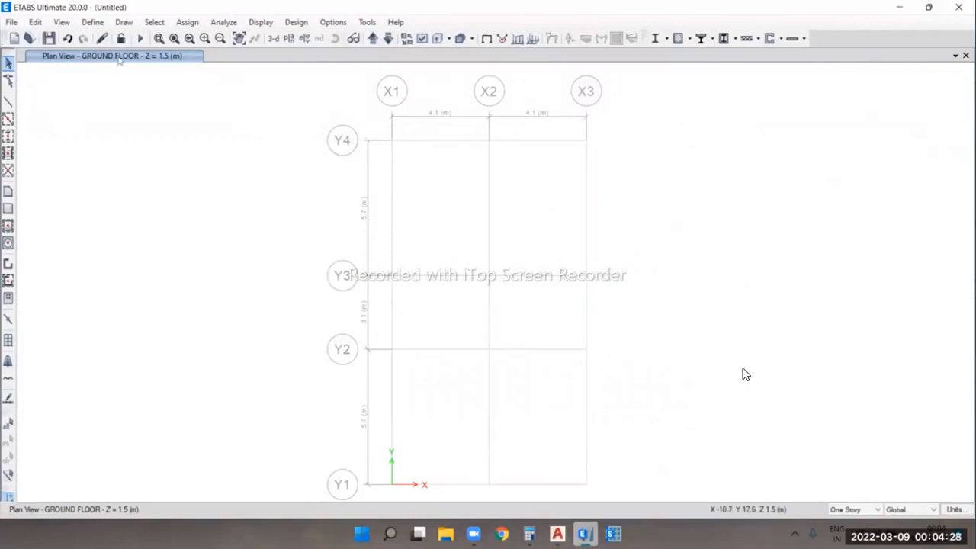
- Open the slab section definitions, add a new slab property, and begin its name with Slab
{"action": "left_click", "coordinate": [93, 22]}
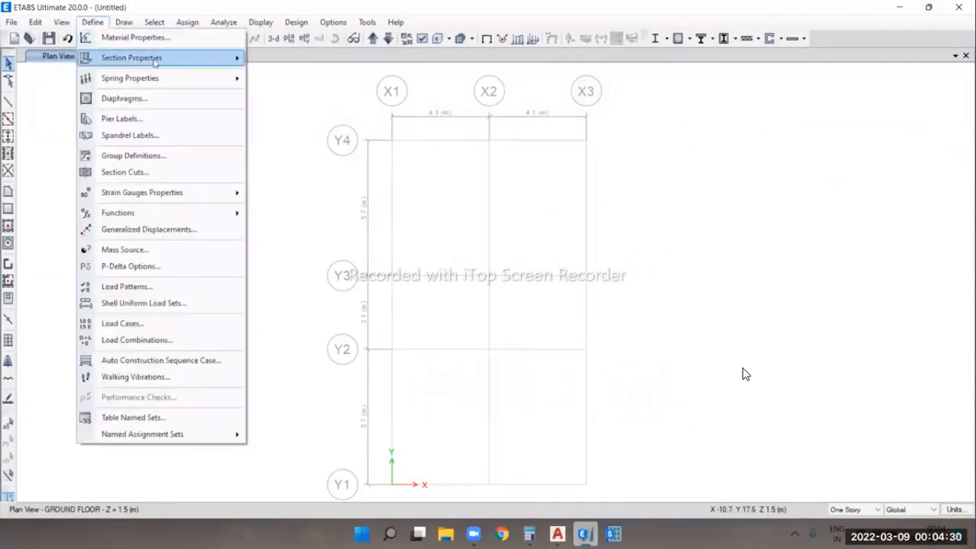
{"action": "mouse_move", "coordinate": [145, 58]}
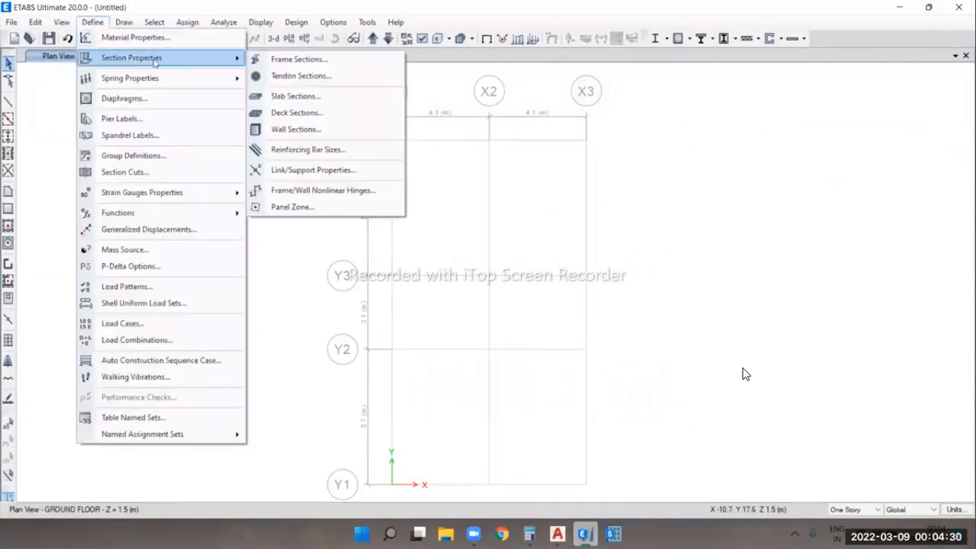
{"action": "left_click", "coordinate": [293, 98]}
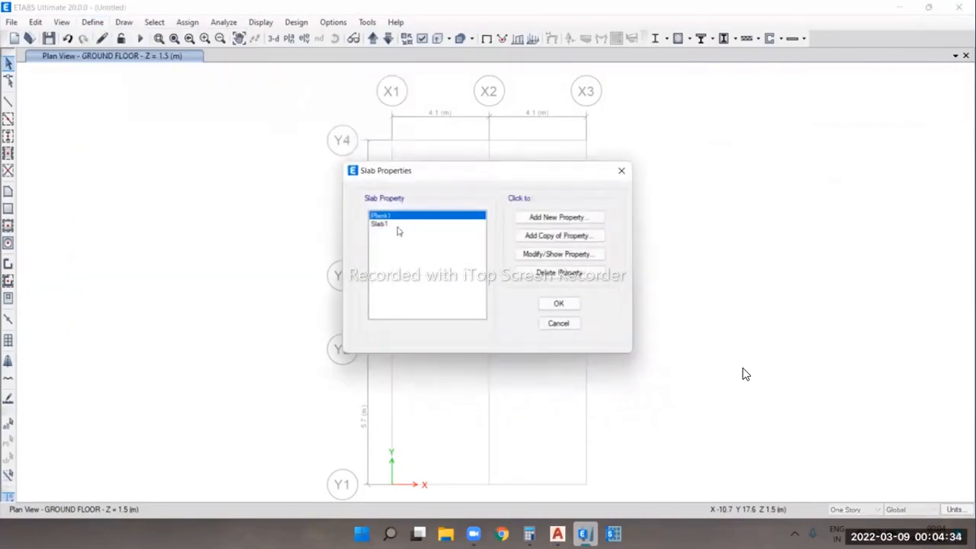
{"action": "left_click", "coordinate": [560, 219]}
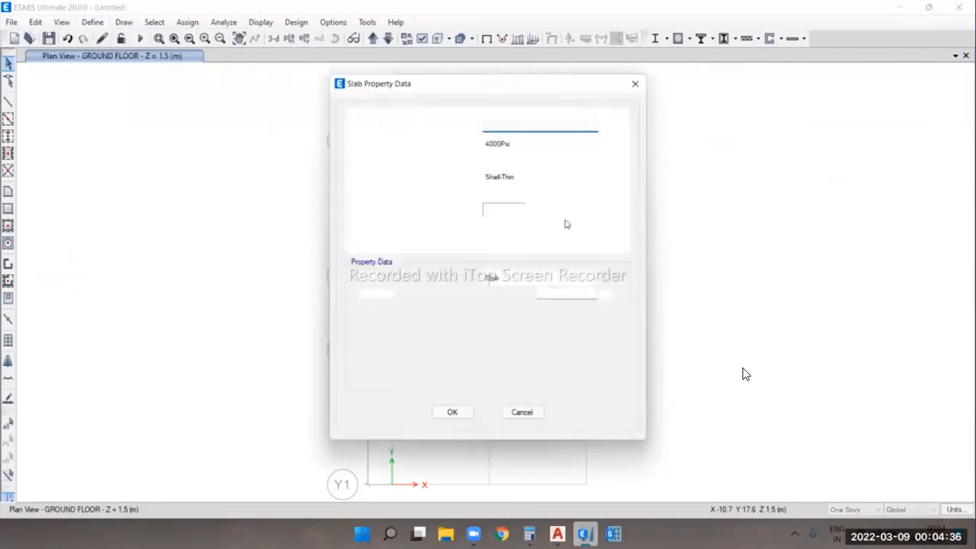
{"action": "key", "text": "BackSpace"}
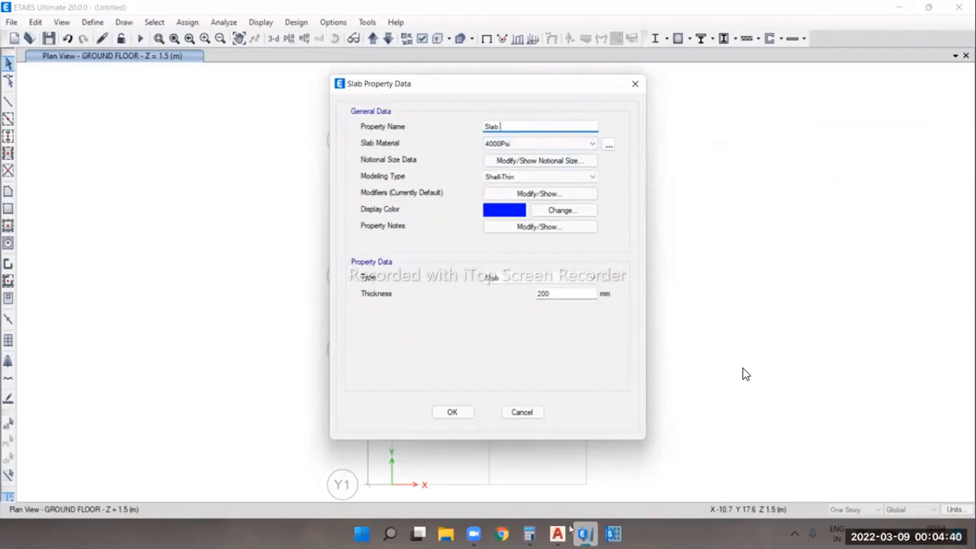
- Switch to the AutoCAD structural plan, examine the slab thickness labels across the bays, and return to ETABS
{"action": "key", "text": "alt+Tab"}
{"action": "scroll", "coordinate": [745, 374], "scroll_direction": "down", "scroll_amount": 2}
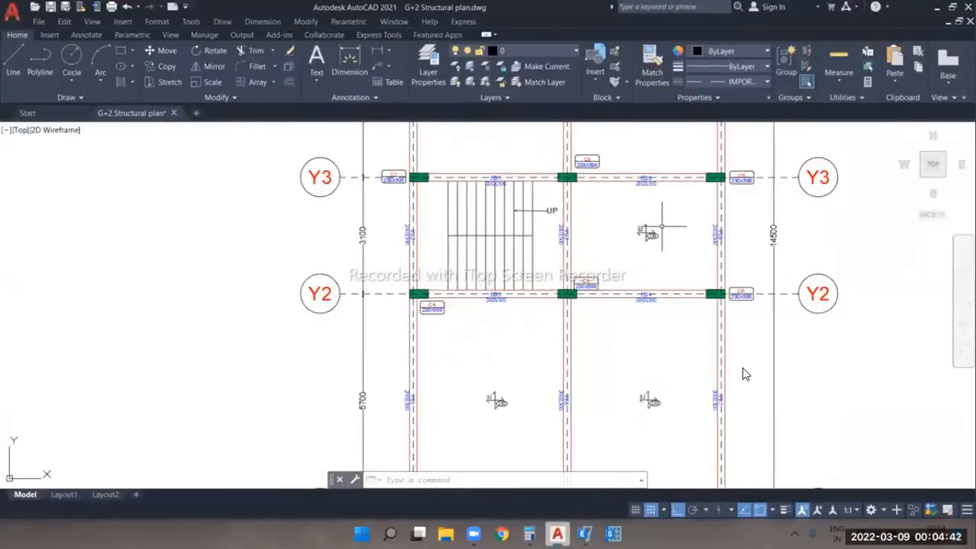
{"action": "scroll", "coordinate": [744, 373], "scroll_direction": "down", "scroll_amount": 2}
{"action": "scroll", "coordinate": [556, 235], "scroll_direction": "up", "scroll_amount": 4}
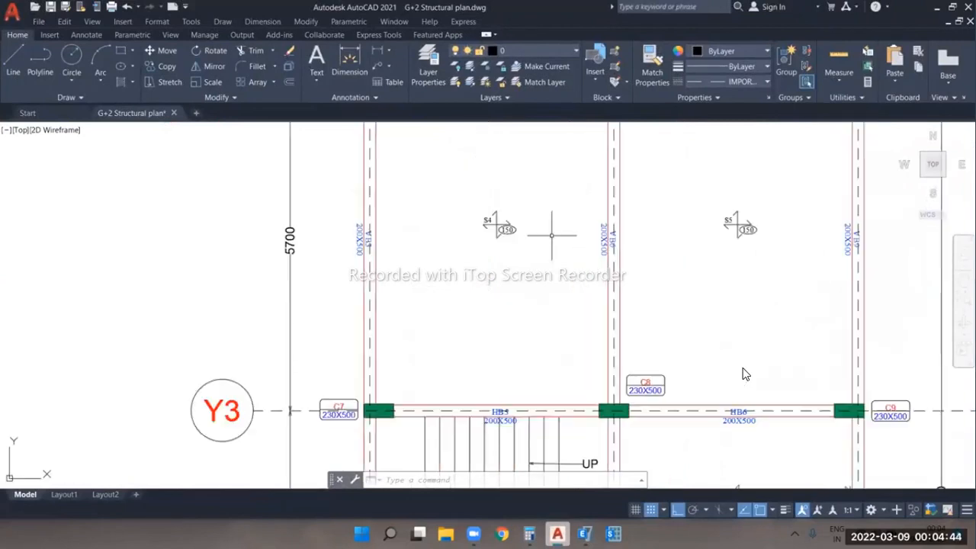
{"action": "scroll", "coordinate": [744, 374], "scroll_direction": "down", "scroll_amount": 6}
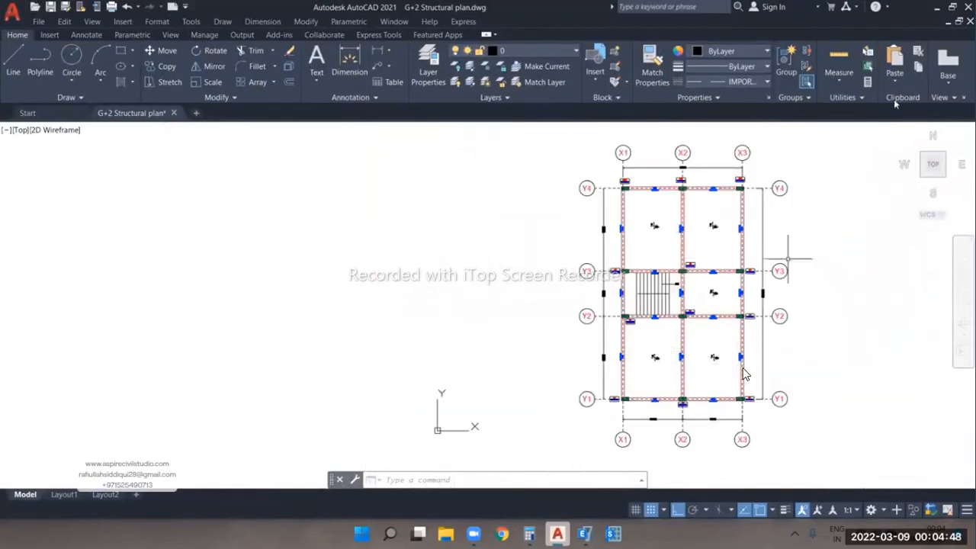
{"action": "left_click", "coordinate": [936, 7]}
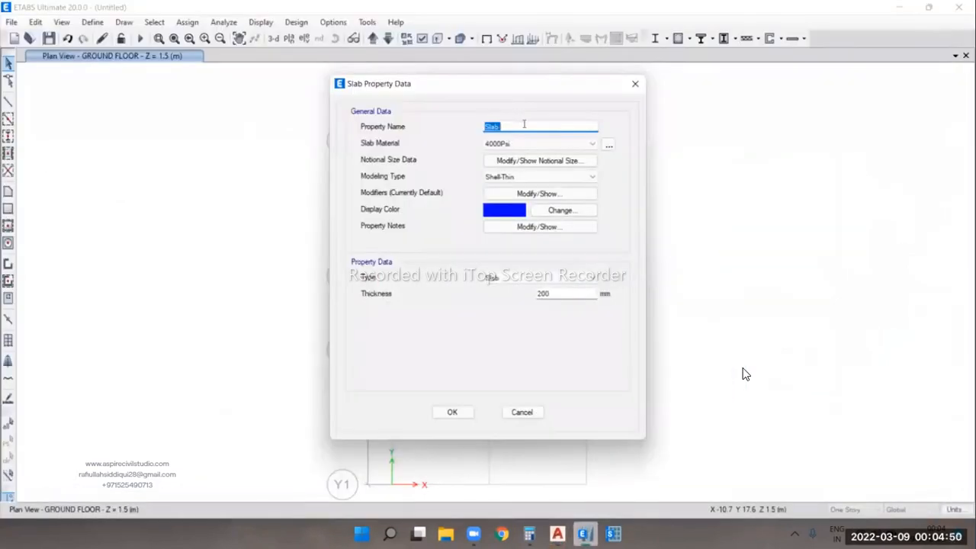
- Name the slab property Slab 150, with 4000Psi as its material and Shell-Thin as its modeling type
{"action": "left_click", "coordinate": [522, 124]}
{"action": "type", "text": "150"}
{"action": "left_click", "coordinate": [538, 143]}
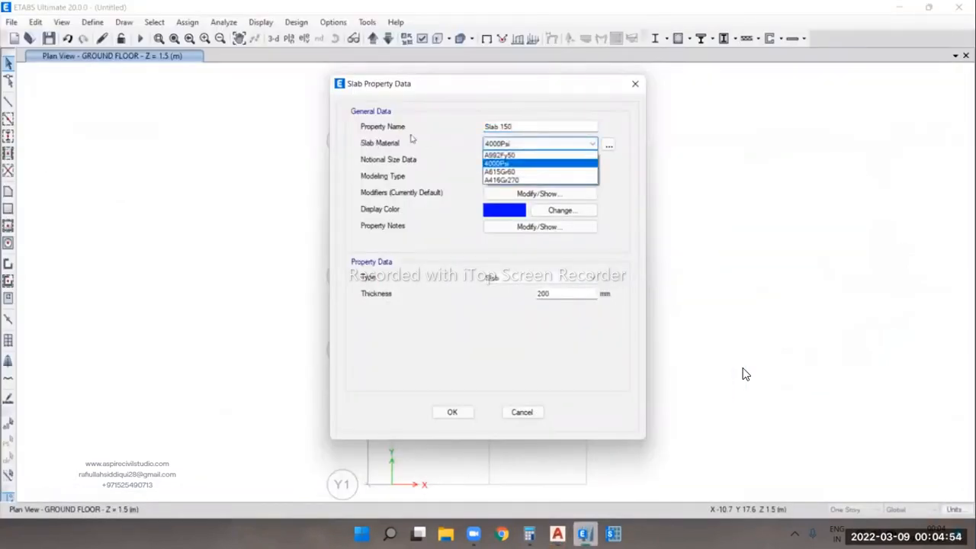
{"action": "left_click", "coordinate": [501, 163]}
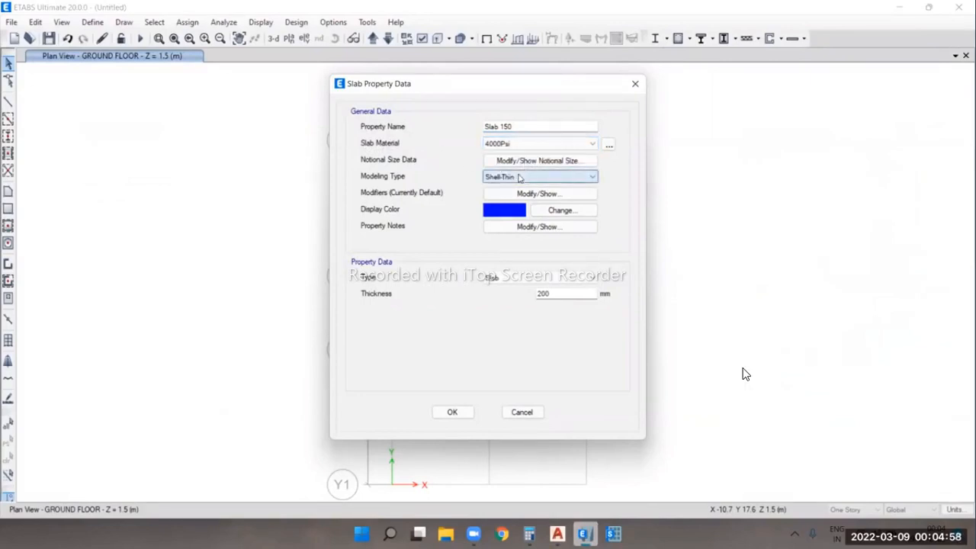
{"action": "left_click", "coordinate": [518, 177]}
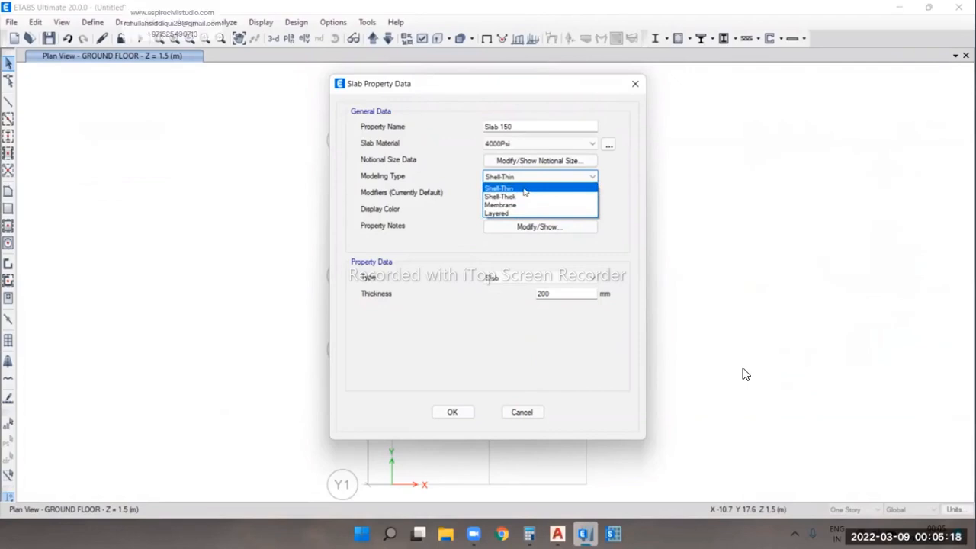
{"action": "left_click", "coordinate": [525, 190]}
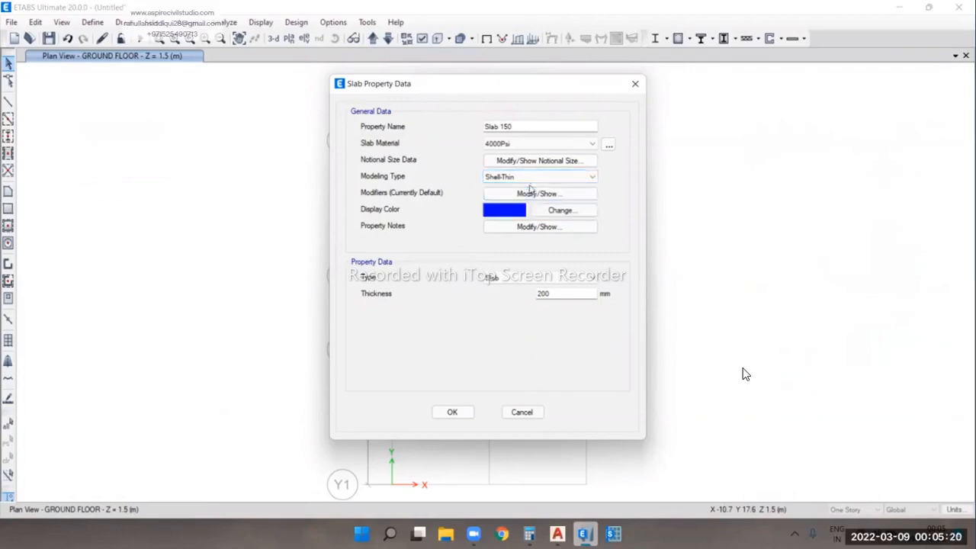
- Review the slab modeling types Shell-Thin, Shell-Thick, Membrane and Layered, leaving Shell-Thin selected
{"action": "left_click", "coordinate": [538, 177]}
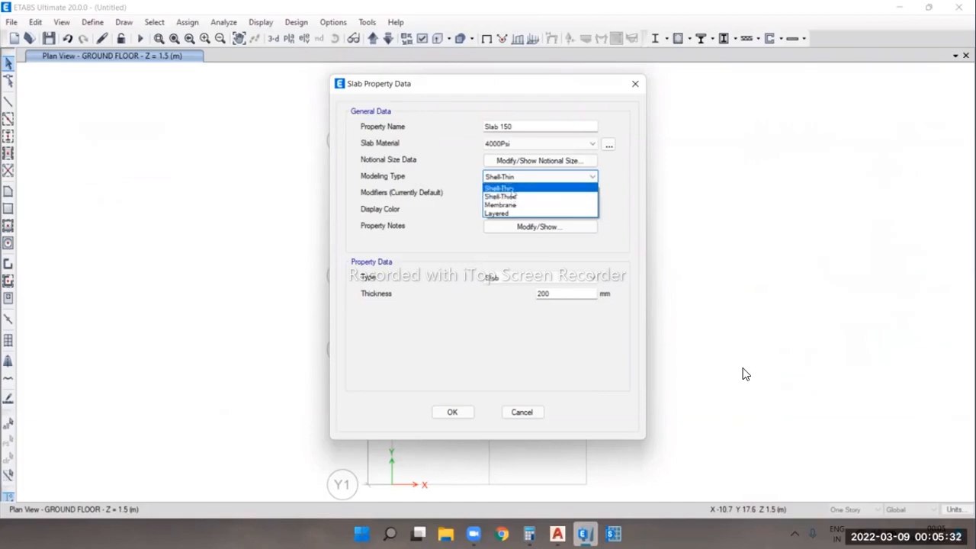
{"action": "left_click", "coordinate": [538, 189]}
{"action": "left_click", "coordinate": [538, 177]}
{"action": "key", "text": "Down"}
{"action": "key", "text": "Down"}
{"action": "key", "text": "Down"}
{"action": "left_click", "coordinate": [524, 189]}
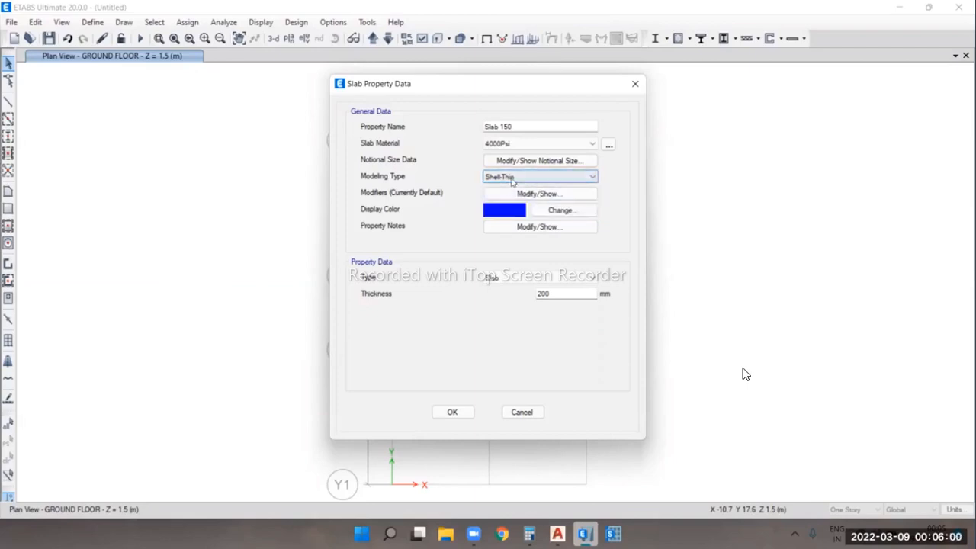
{"action": "left_click", "coordinate": [512, 177]}
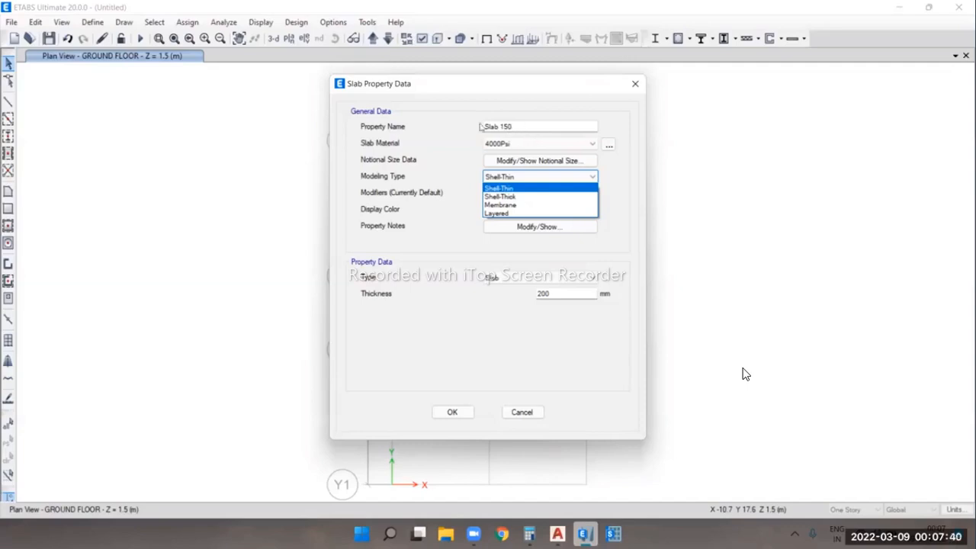
{"action": "left_click", "coordinate": [519, 188]}
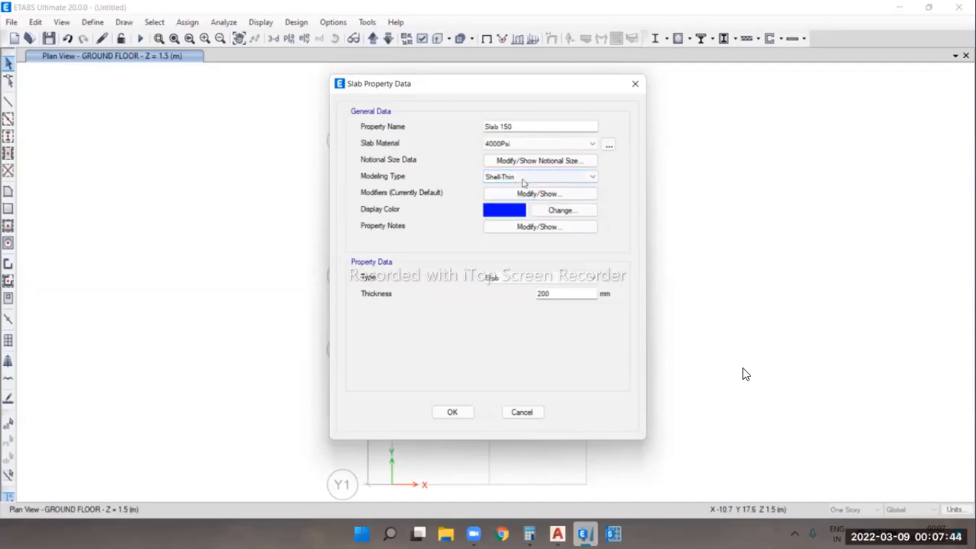
{"action": "left_click", "coordinate": [523, 181]}
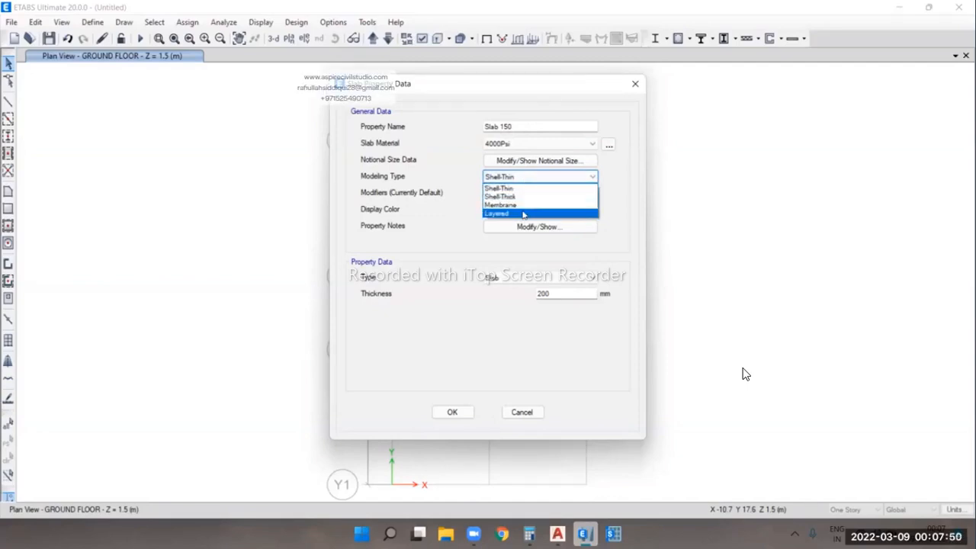
{"action": "left_click", "coordinate": [514, 190]}
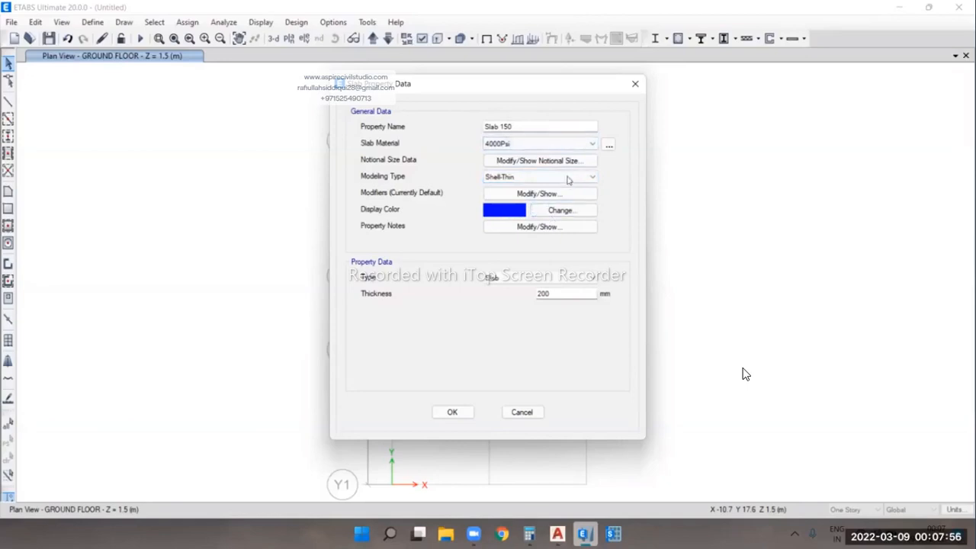
- Keep the property type as Slab, set the thickness to 150 mm, and accept the slab property
{"action": "left_click", "coordinate": [509, 277]}
{"action": "left_click", "coordinate": [507, 290]}
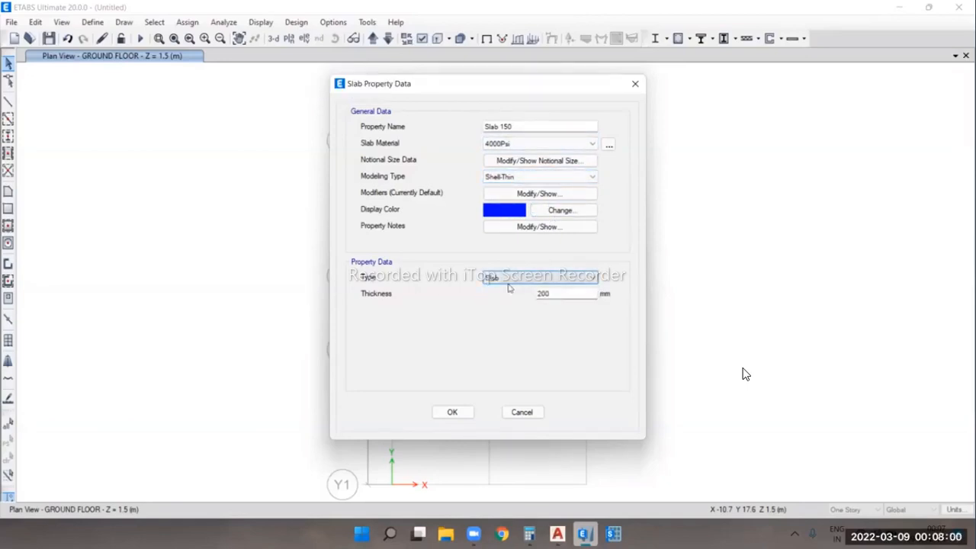
{"action": "key", "text": "Tab"}
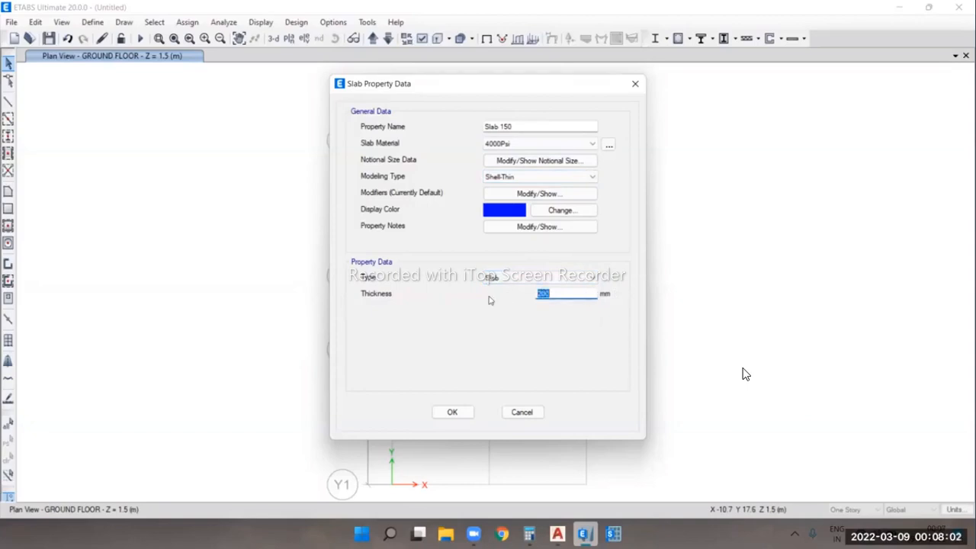
{"action": "type", "text": "150"}
{"action": "left_click", "coordinate": [463, 412]}
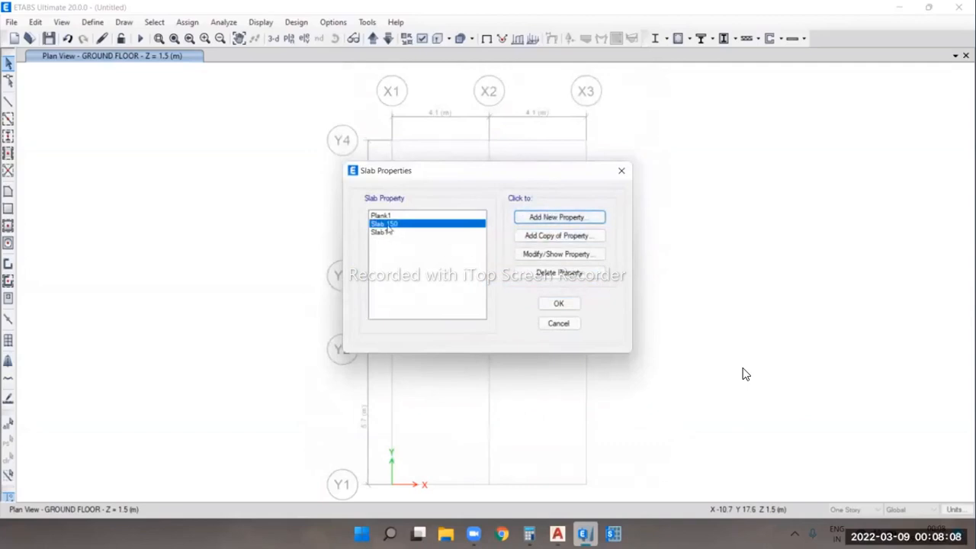
- Check the slabs on the AutoCAD plan, return to ETABS, and start a copy of Slab 150, leaving only Slab in its name
{"action": "left_click", "coordinate": [392, 225]}
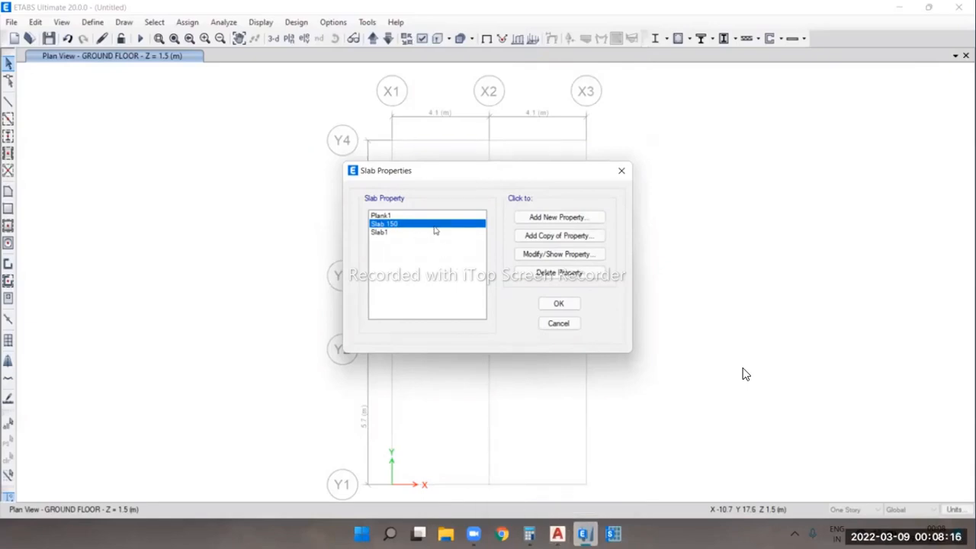
{"action": "key", "text": "alt+Tab"}
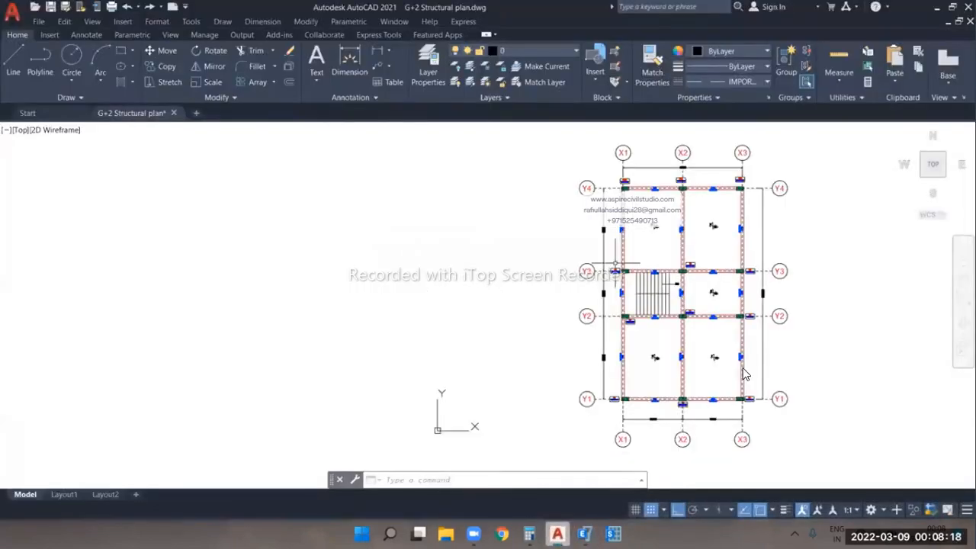
{"action": "left_click", "coordinate": [936, 6]}
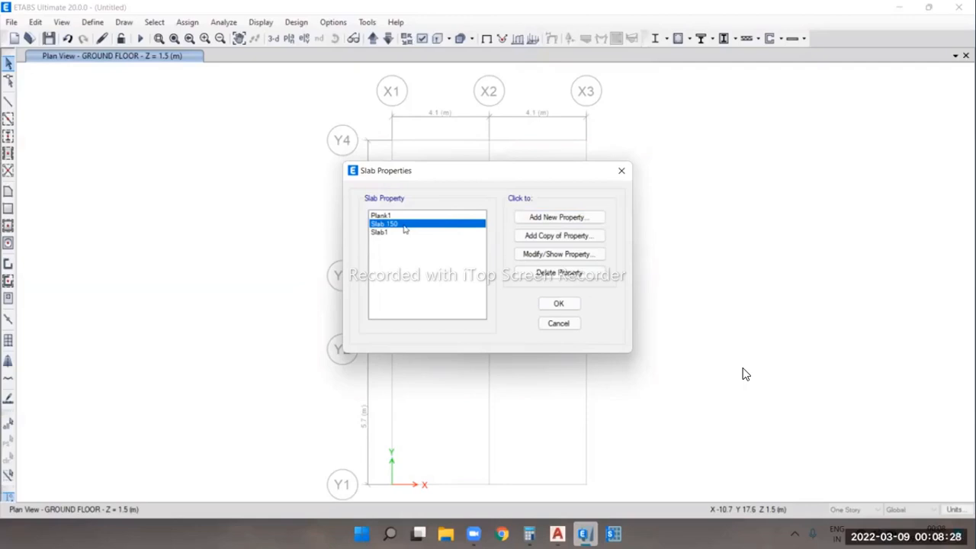
{"action": "left_click", "coordinate": [561, 237]}
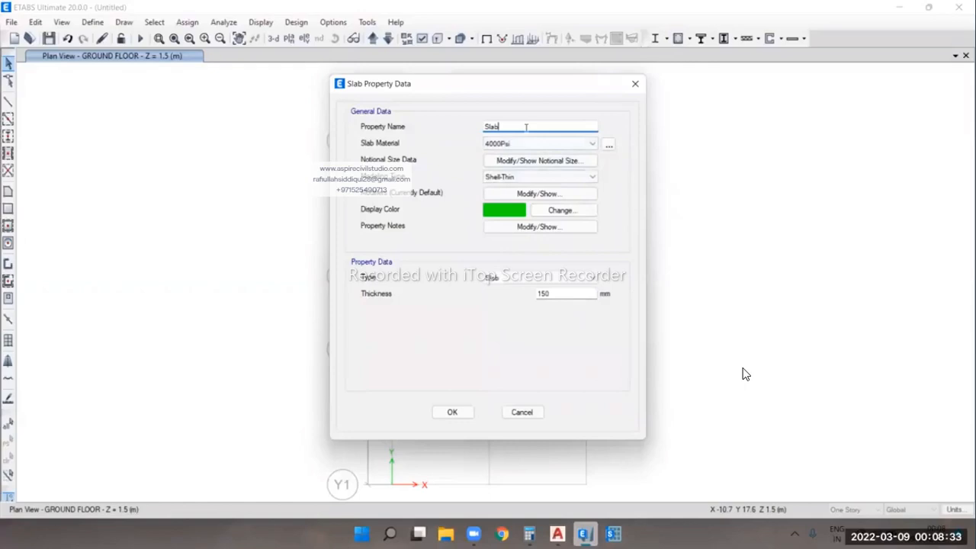
{"action": "left_click", "coordinate": [746, 374]}
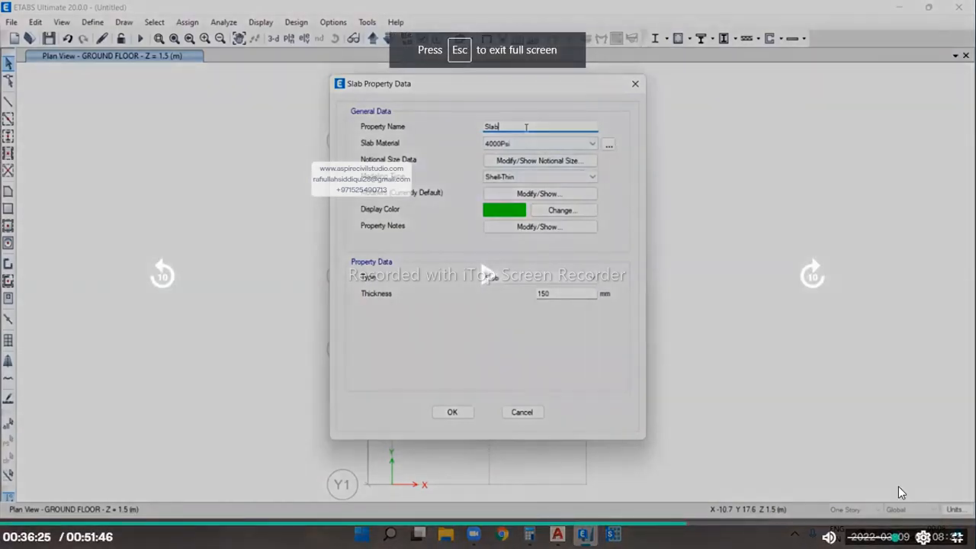